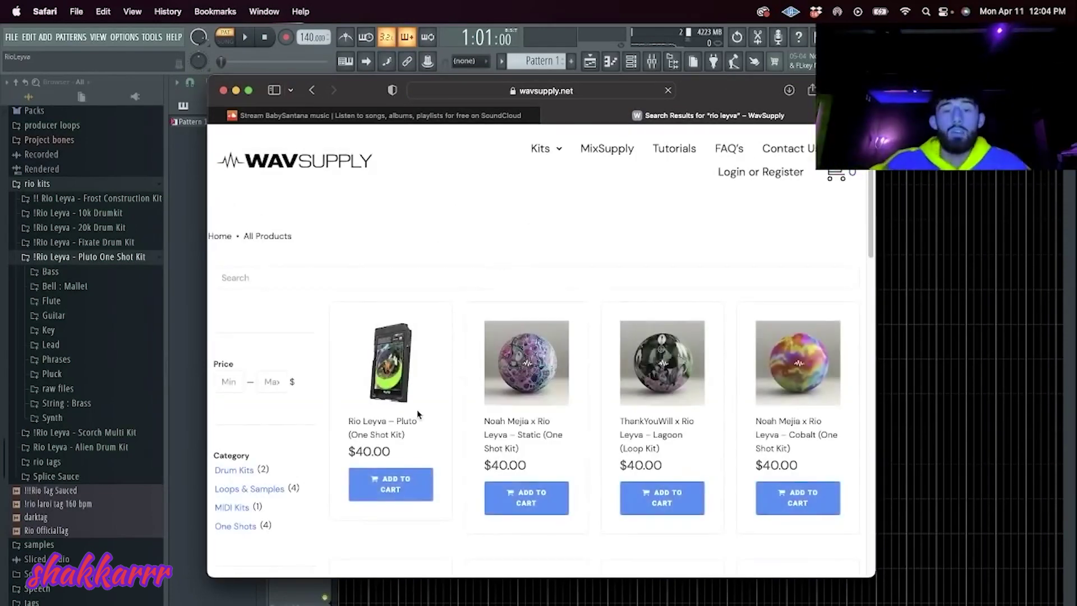
# Step: Open the Rio Leyva – Pluto (One Shot Kit) product page and look through it
pyautogui.click(417, 452)
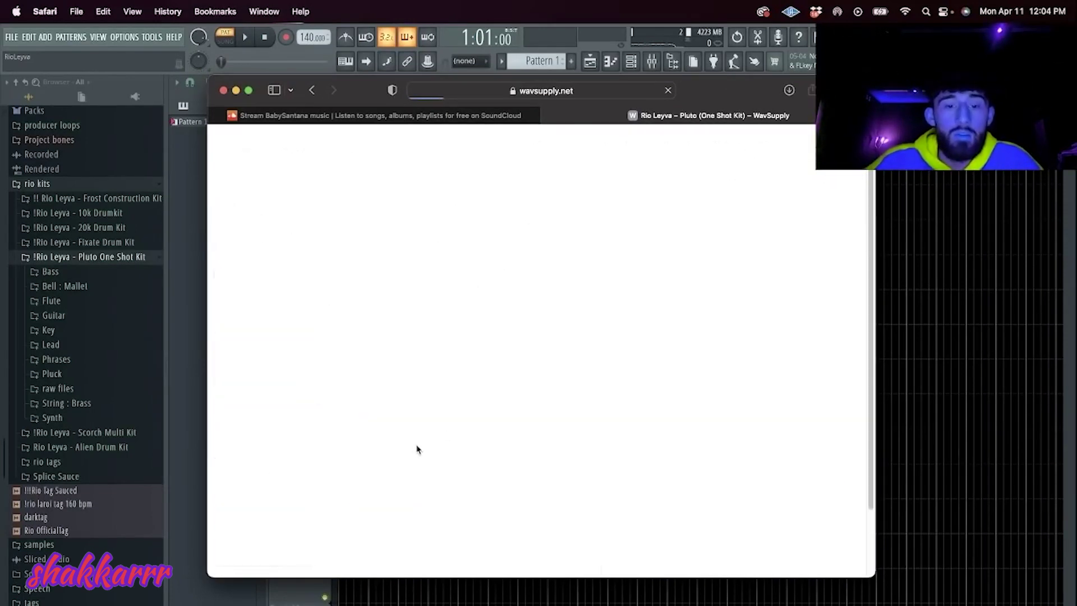
pyautogui.scroll(-10, 658, 267)
pyautogui.scroll(3, 675, 310)
pyautogui.scroll(8, 672, 314)
pyautogui.scroll(-9, 665, 317)
pyautogui.scroll(5, 665, 317)
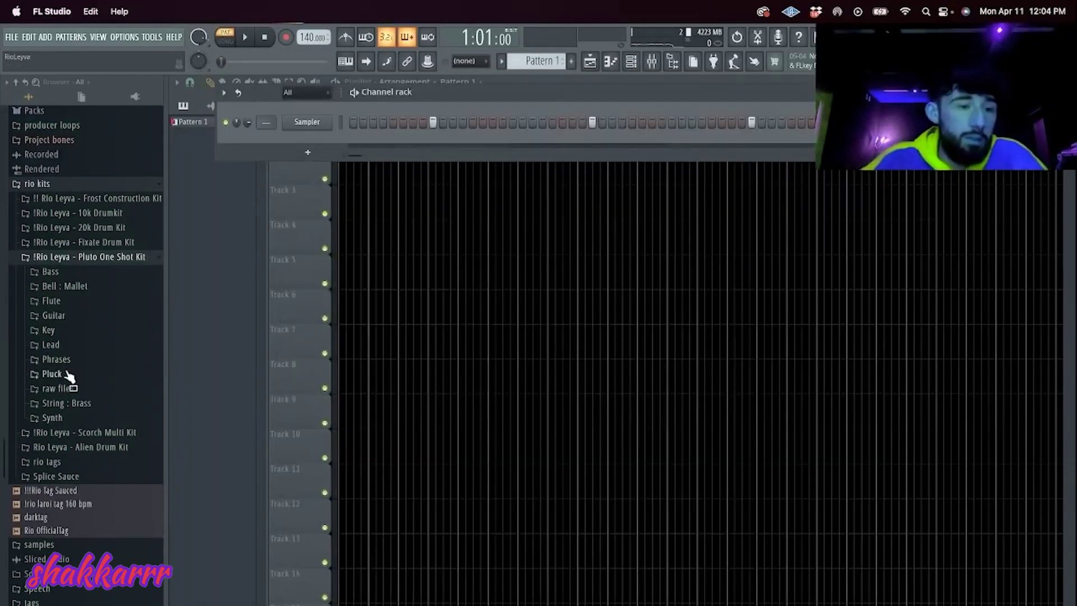
# Step: Switch to FL Studio, expand the Pluto kit's Pluck folder and add an ENGINE instrument channel
pyautogui.click(53, 374)
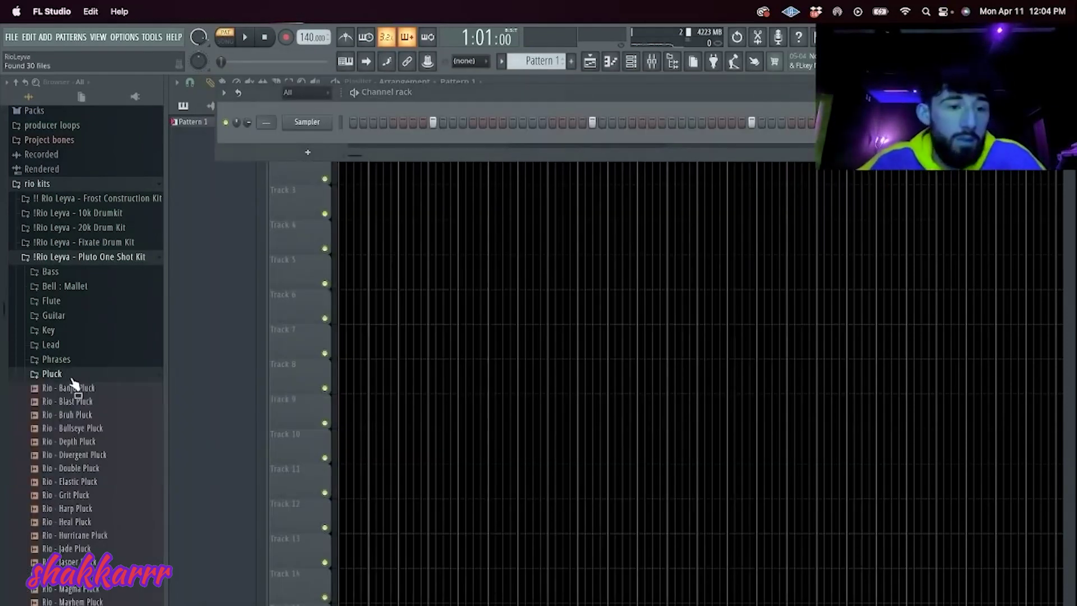
pyautogui.click(297, 153)
pyautogui.click(327, 191)
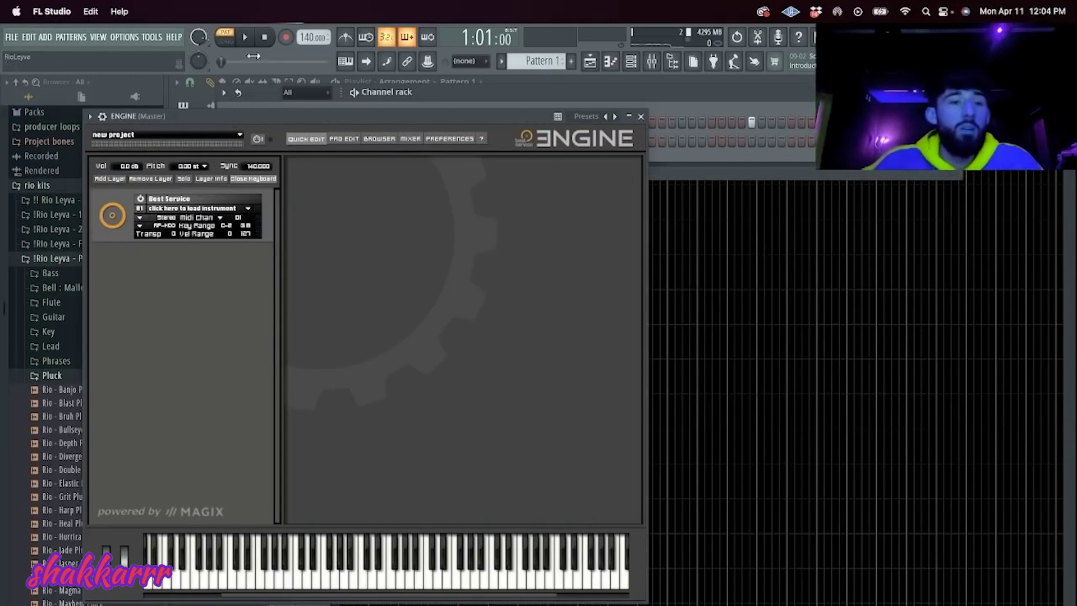
# Step: Load the Forest Kingdom 3 soundscape The Tongue of Ancestors from Ancient Secrets into ENGINE
pyautogui.click(200, 212)
pyautogui.moveTo(244, 373)
pyautogui.moveTo(377, 386)
pyautogui.moveTo(455, 389)
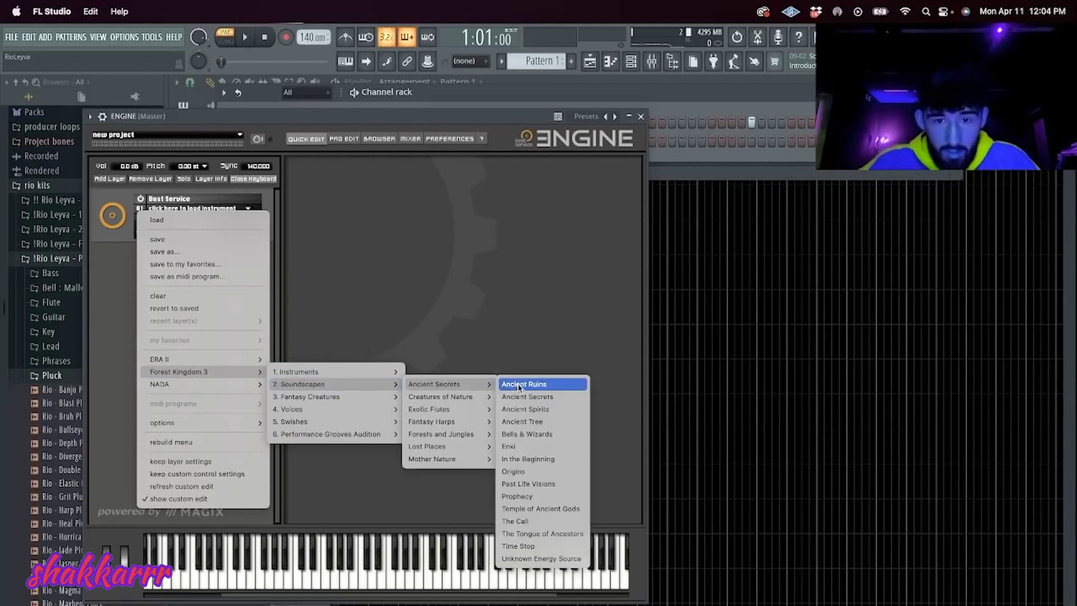
pyautogui.click(551, 533)
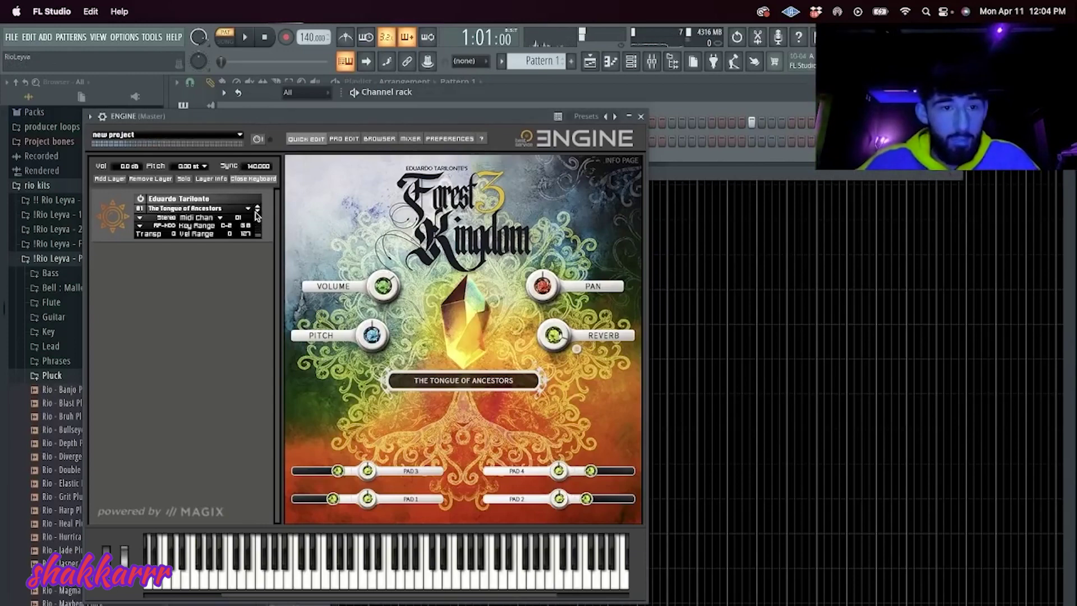
# Step: Load the Forest Kingdom 3 plucked instrument Music Box into the ENGINE layer
pyautogui.click(223, 212)
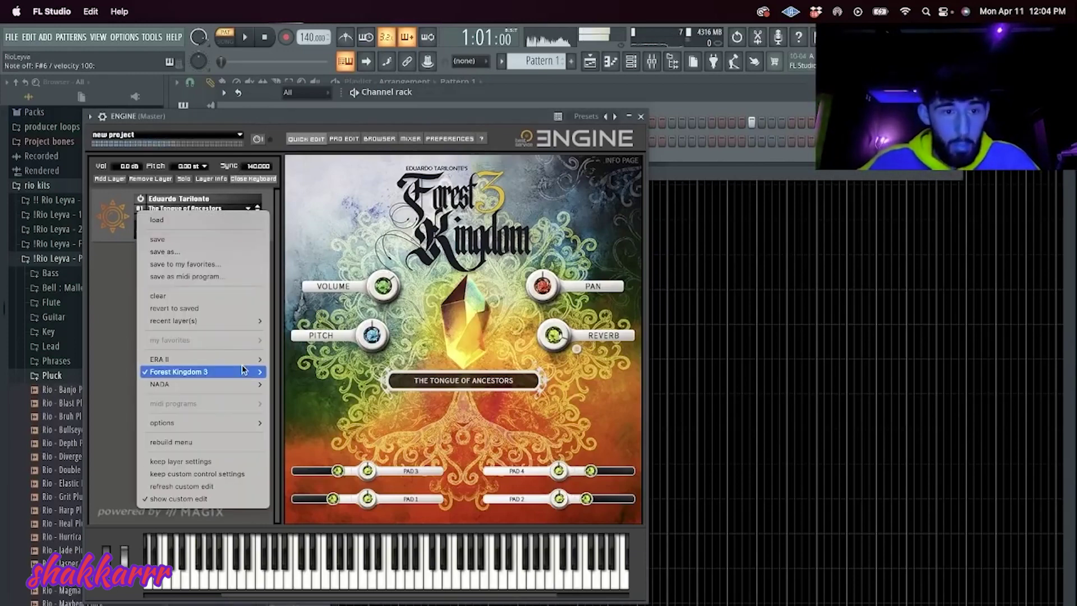
pyautogui.moveTo(247, 372)
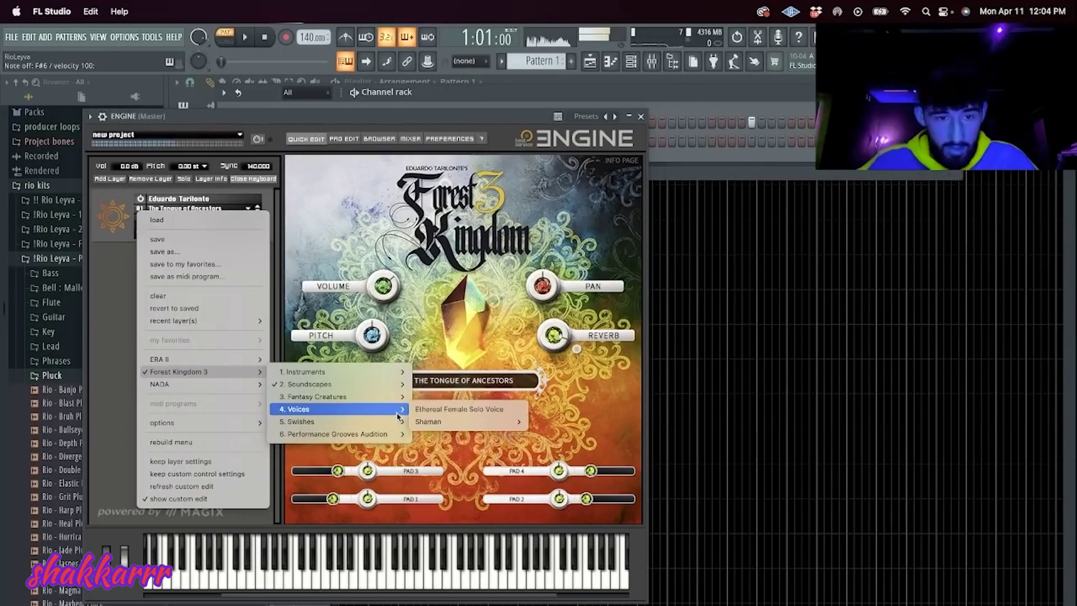
pyautogui.moveTo(388, 438)
pyautogui.moveTo(395, 377)
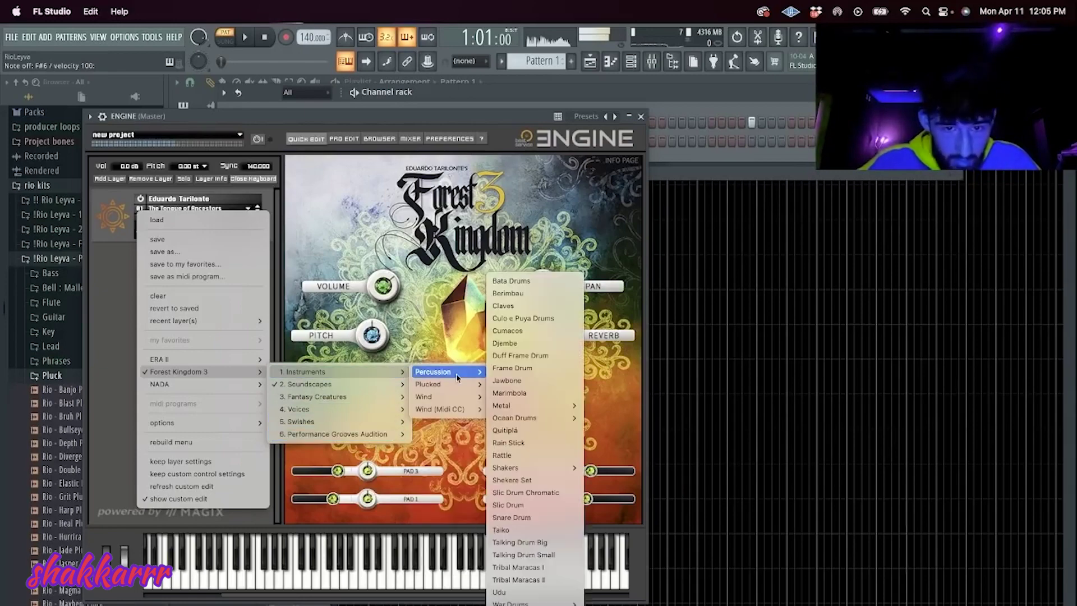
pyautogui.moveTo(460, 385)
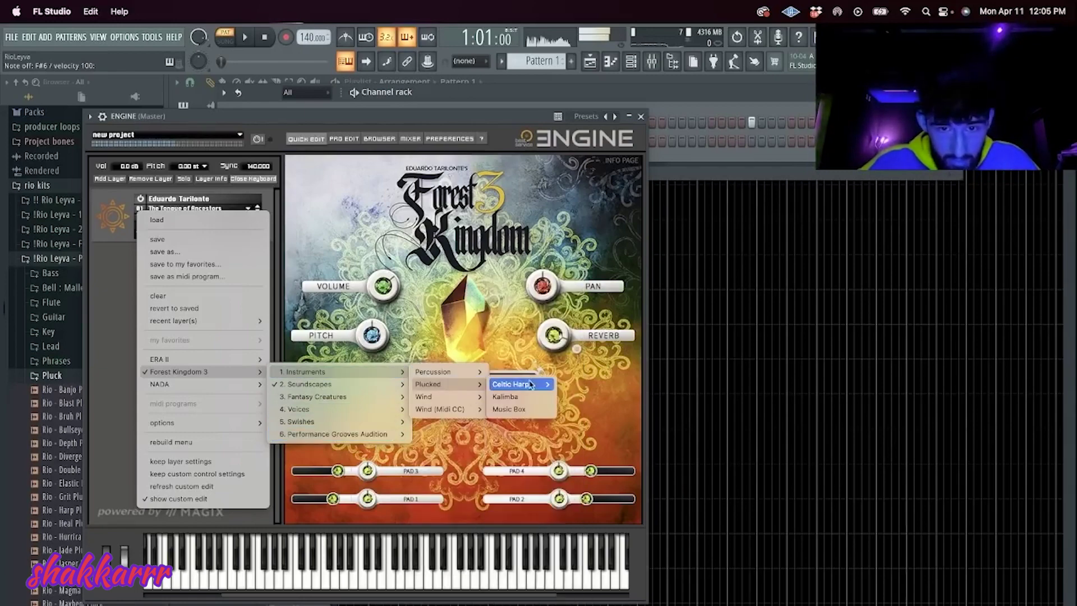
pyautogui.click(526, 410)
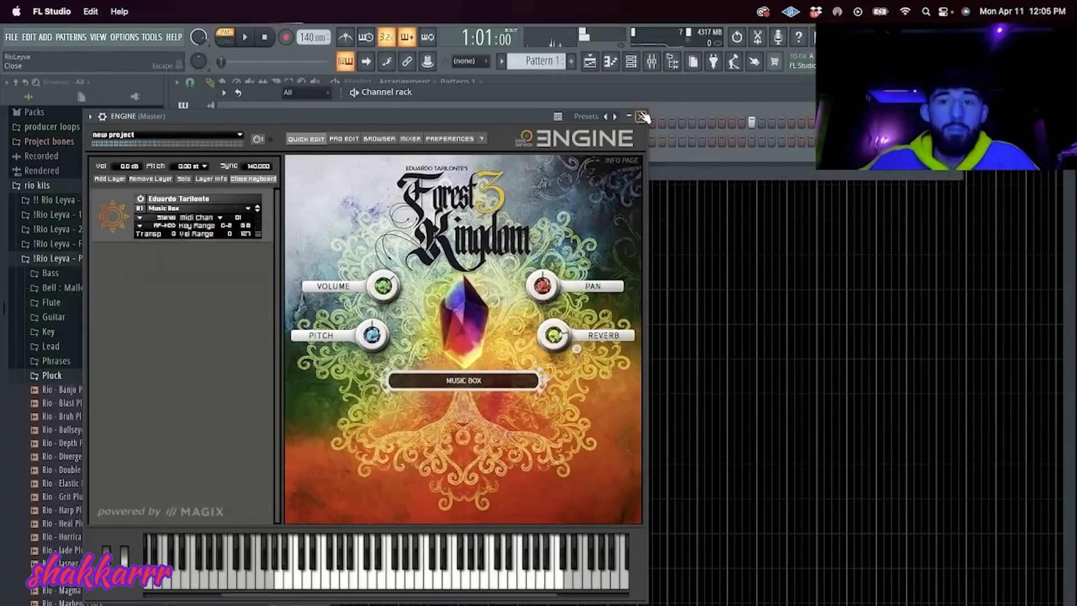
# Step: Close the ENGINE plugin window and open the piano roll of its channel
pyautogui.click(641, 116)
pyautogui.rightClick(247, 139)
pyautogui.press('Escape')
pyautogui.rightClick(287, 138)
pyautogui.click(358, 142)
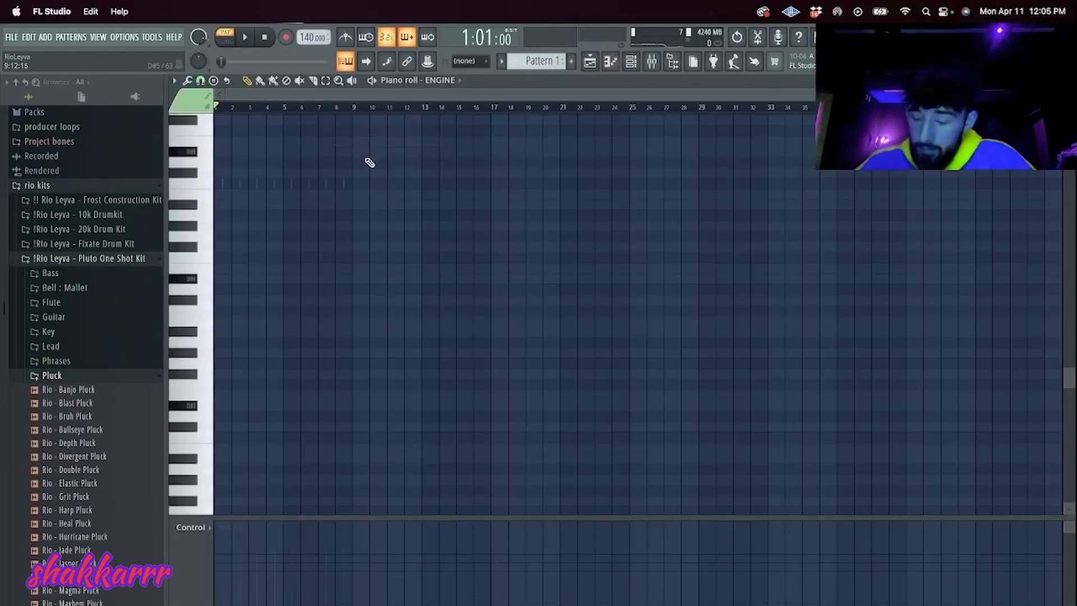
# Step: Change the piano roll's snap setting and draw a one-bar C5 note at the start of bar 1
pyautogui.click(202, 81)
pyautogui.click(216, 249)
pyautogui.moveTo(1058, 94); pyautogui.dragTo(781, 121)
pyautogui.scroll(1, 157, 310)
pyautogui.scroll(5, 306, 248)
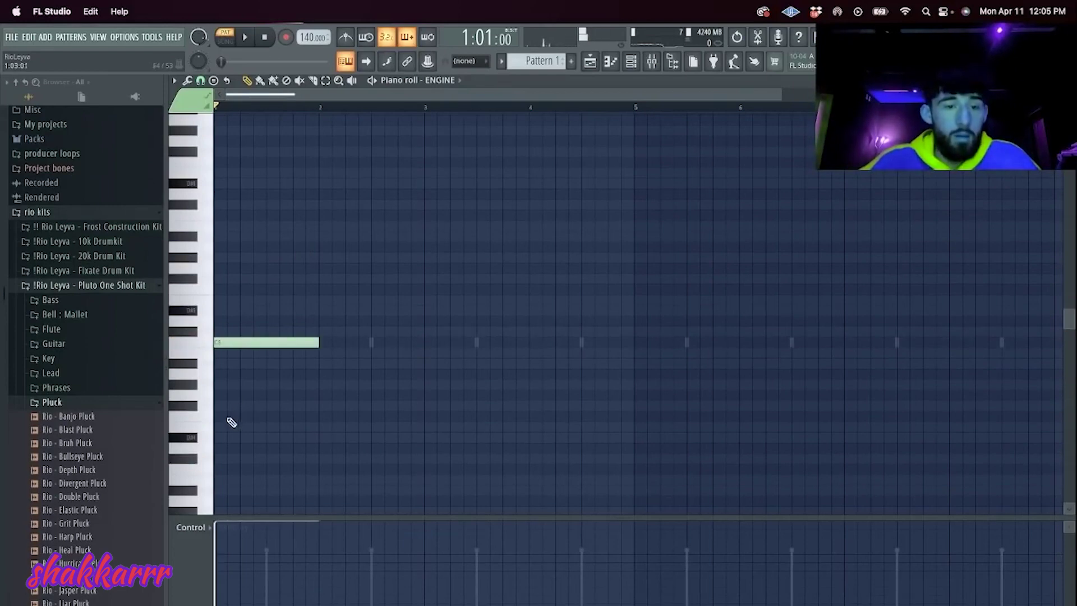
# Step: Place a one-bar G4 note on beat 2 of bar 1 and discard the trial F5 note on beat 3
pyautogui.click(269, 288)
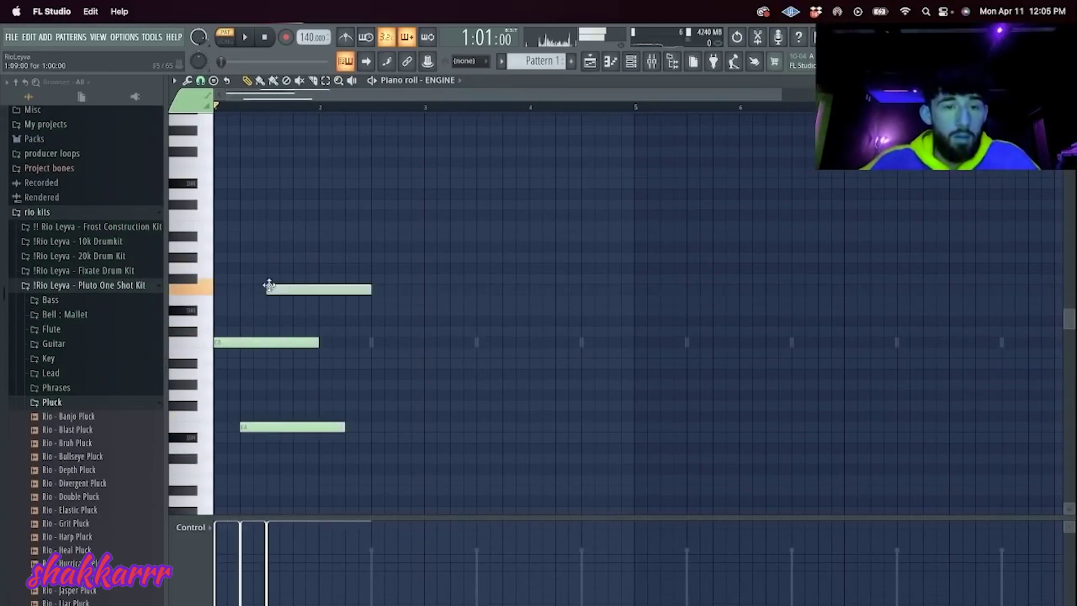
pyautogui.rightClick(348, 293)
pyautogui.click(242, 385)
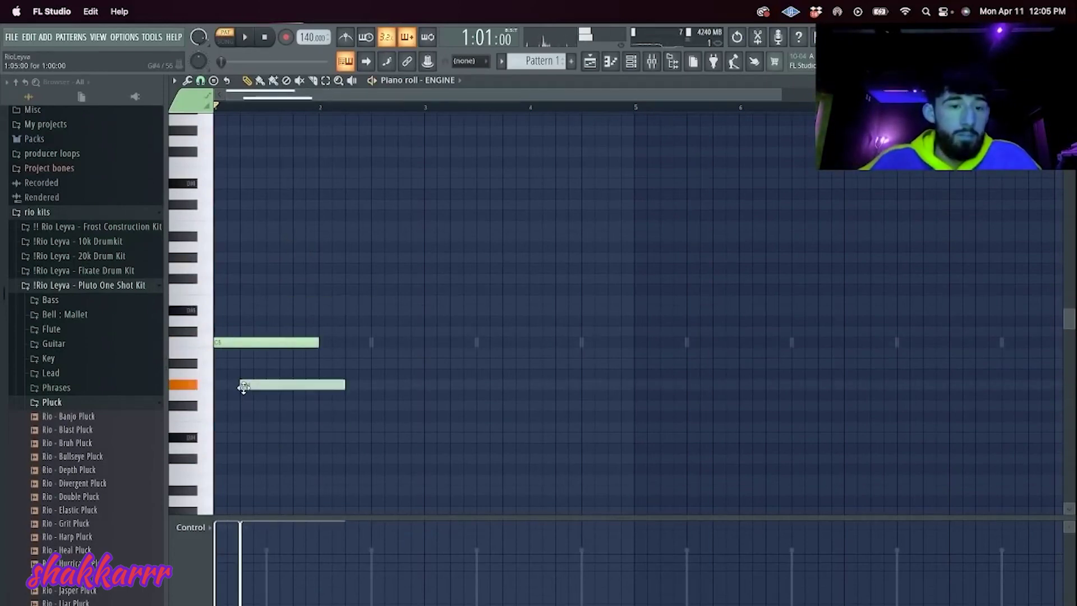
pyautogui.click(240, 395)
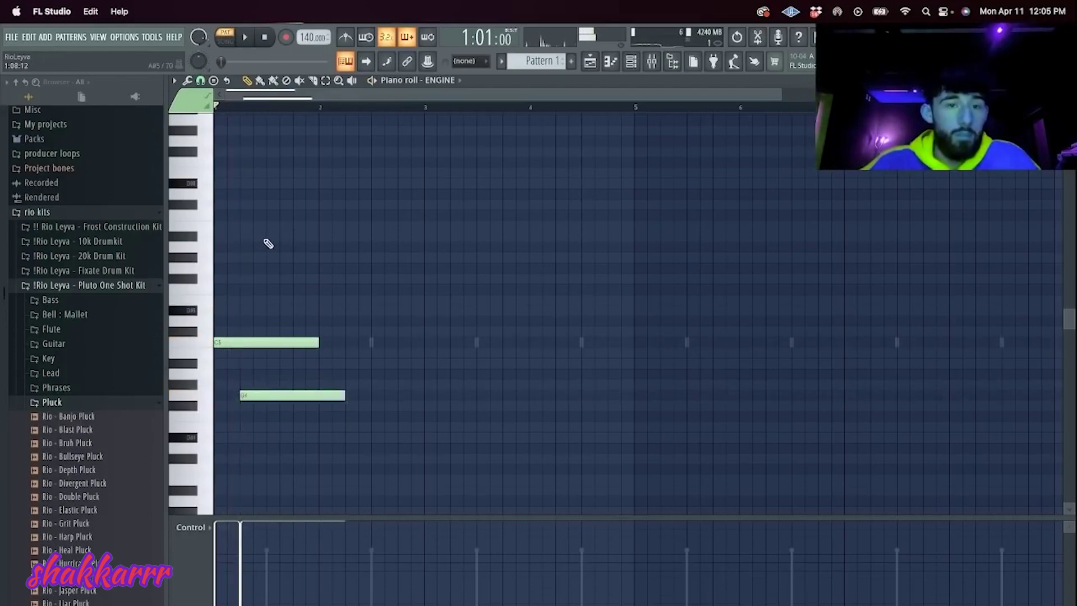
# Step: Add one-bar B5 and G5 notes on beats 3 and 4 of bar 1 and play back the melody
pyautogui.moveTo(271, 237); pyautogui.dragTo(270, 226)
pyautogui.press('space')
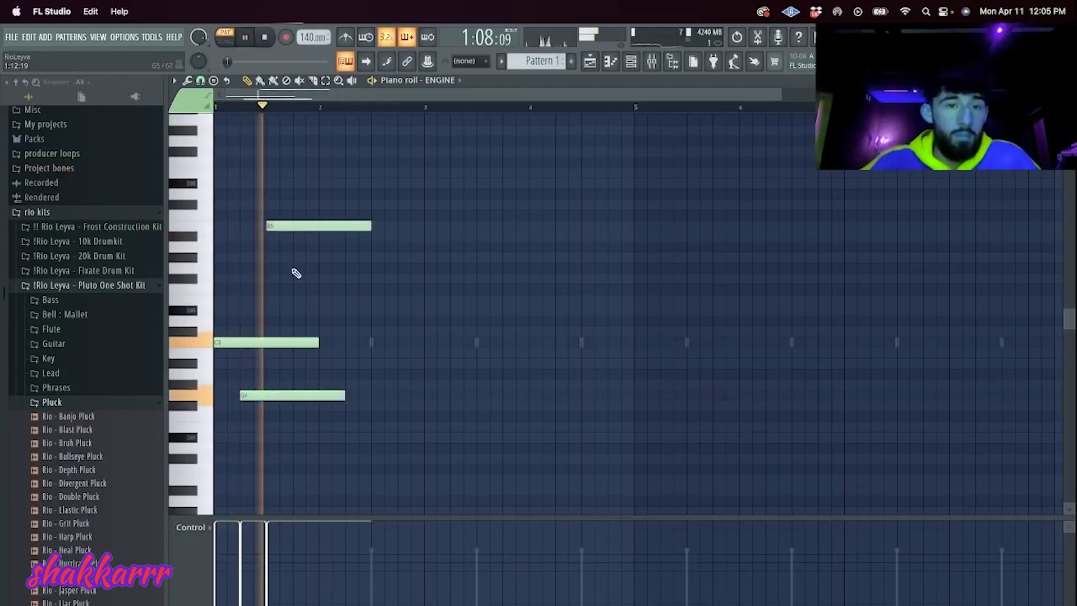
pyautogui.click(309, 279)
pyautogui.moveTo(309, 279); pyautogui.dragTo(308, 268)
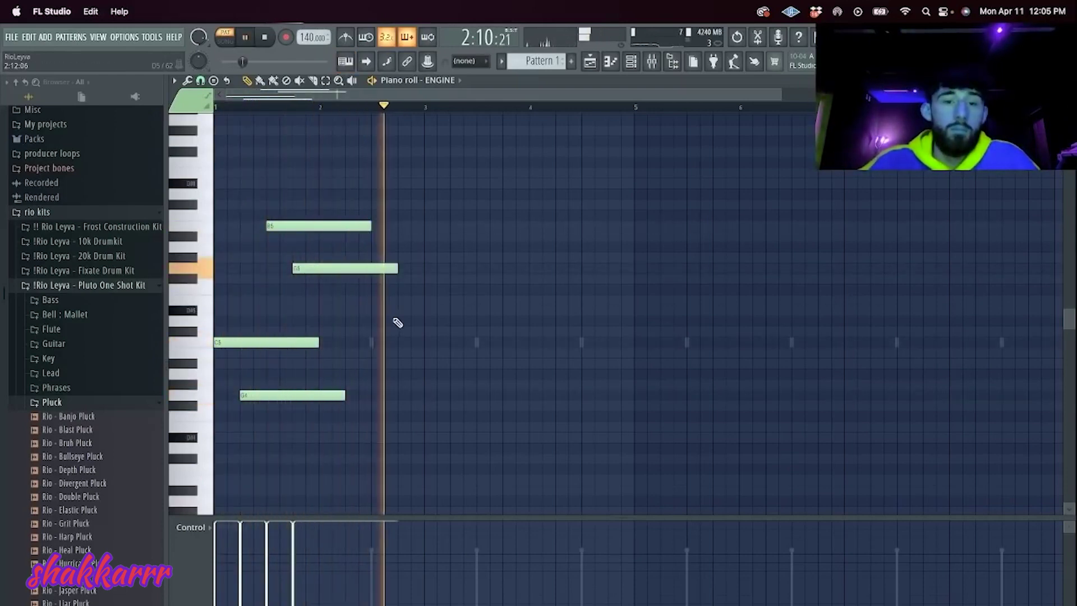
pyautogui.press('space')
# Step: Add a short D5 on the last beat of bar 2 and C5, B4, G4, D4 and E4 notes in bar 3
pyautogui.moveTo(485, 315); pyautogui.dragTo(474, 329)
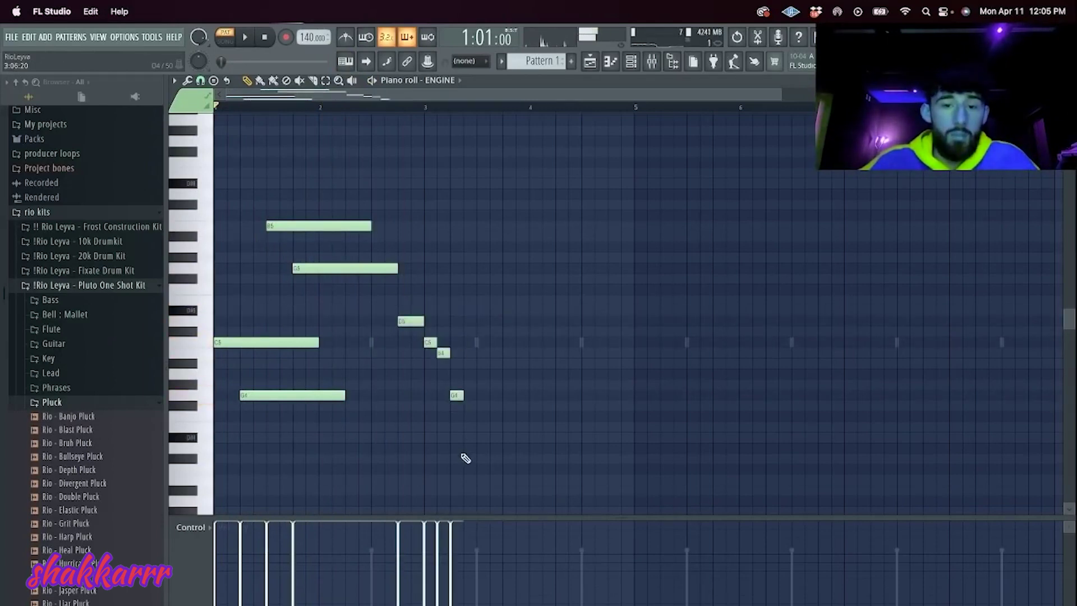
pyautogui.press('space')
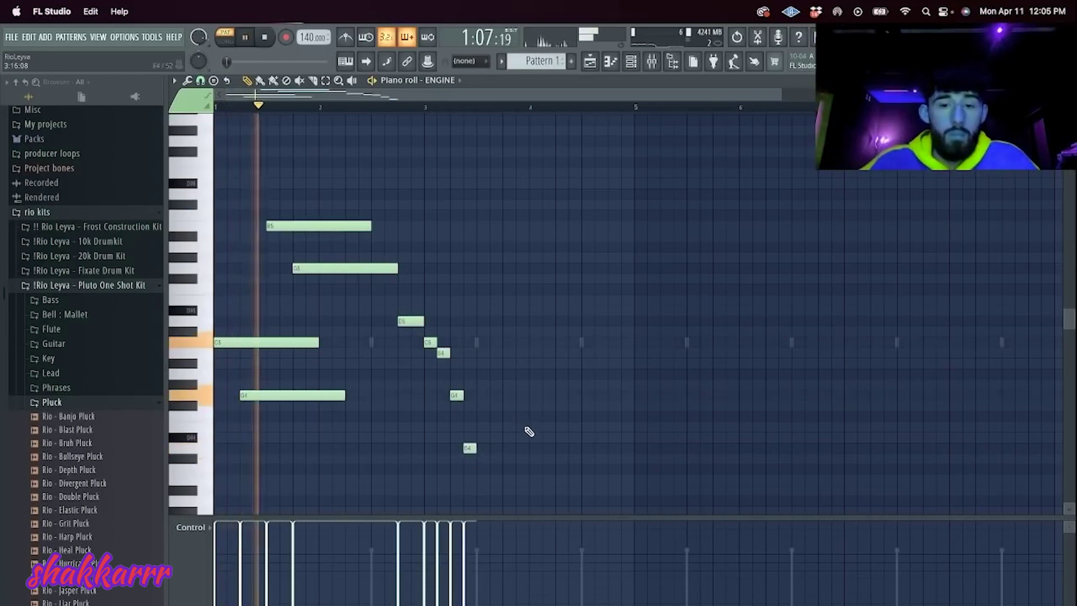
pyautogui.click(505, 428)
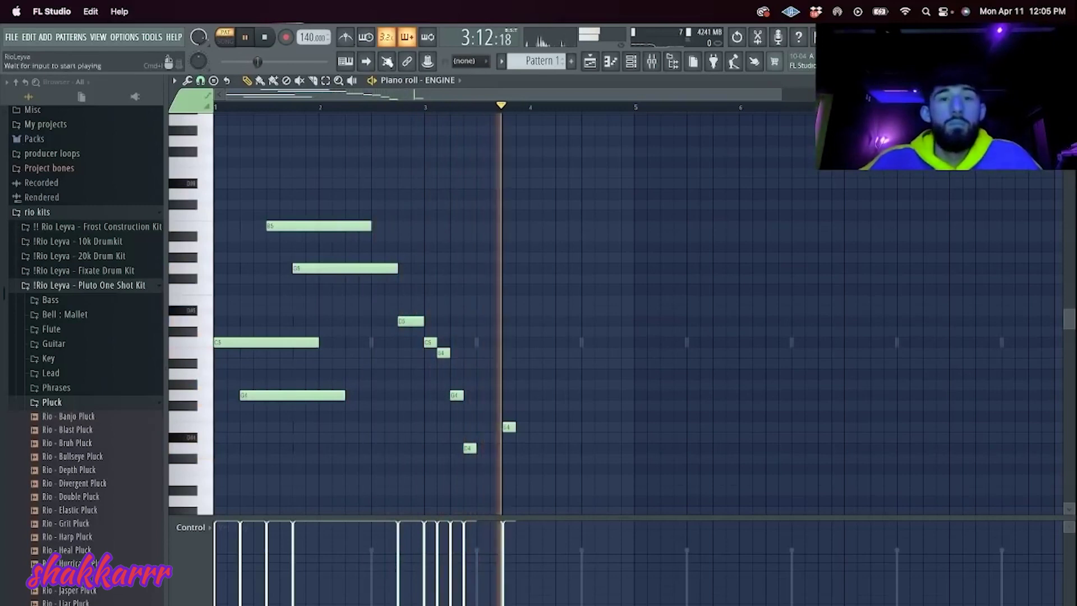
# Step: Add short E6 and B5 notes in the second half of bar 4 and B5, C6, B5 at the start of bar 5
pyautogui.click(586, 173)
pyautogui.press('space')
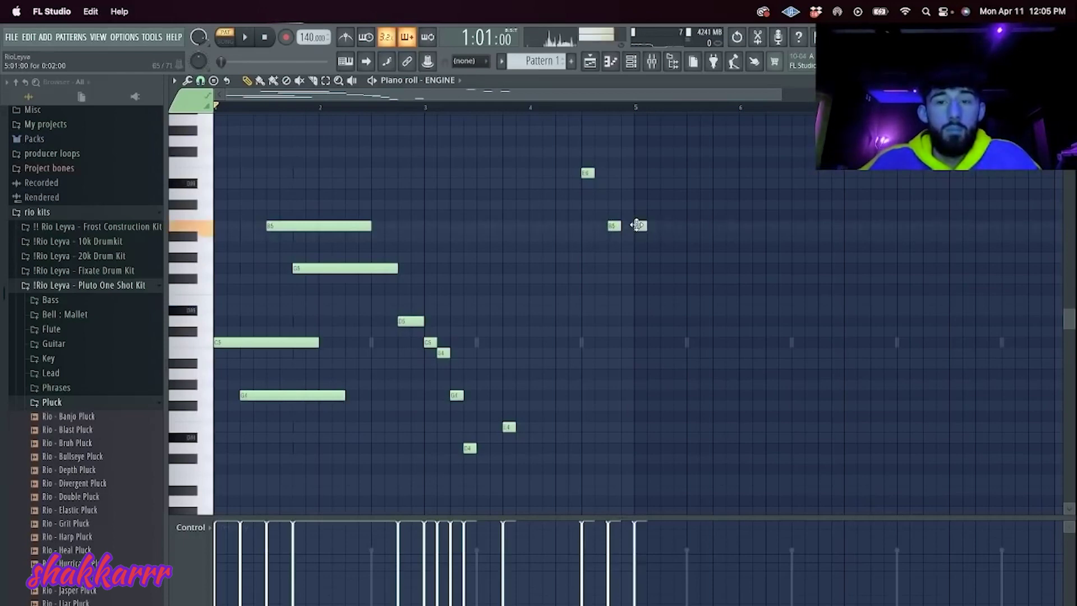
pyautogui.click(580, 108)
pyautogui.press('space')
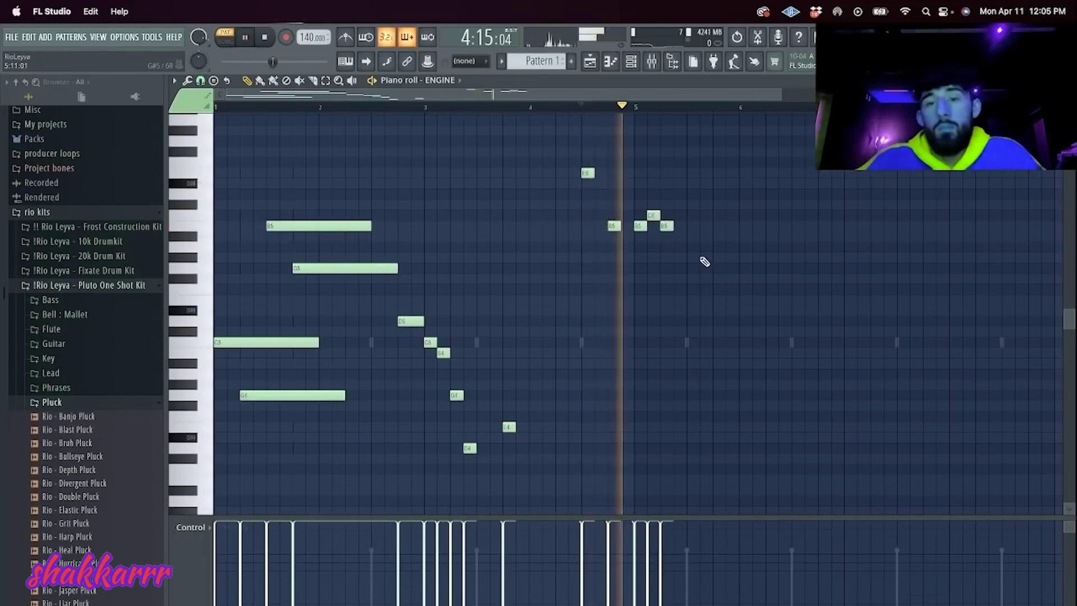
pyautogui.press('space')
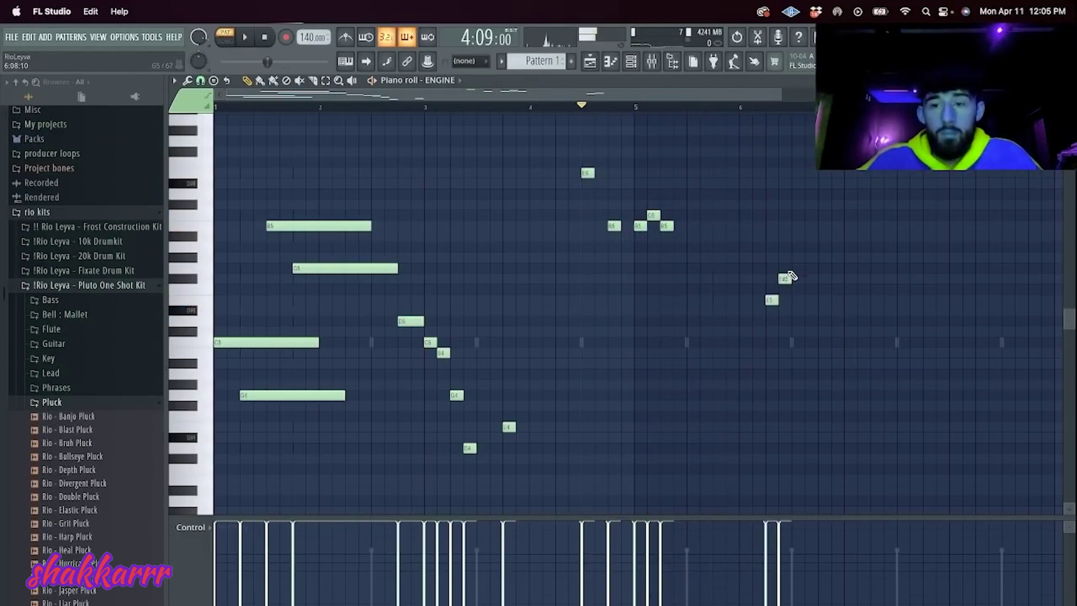
# Step: Draw short E5, F5, G5, F5, E5, D5, E5 notes from beat 2 of bar 6, and B4 and C5 in bar 8
pyautogui.click(762, 107)
pyautogui.press('space')
pyautogui.click(837, 320)
pyautogui.click(849, 300)
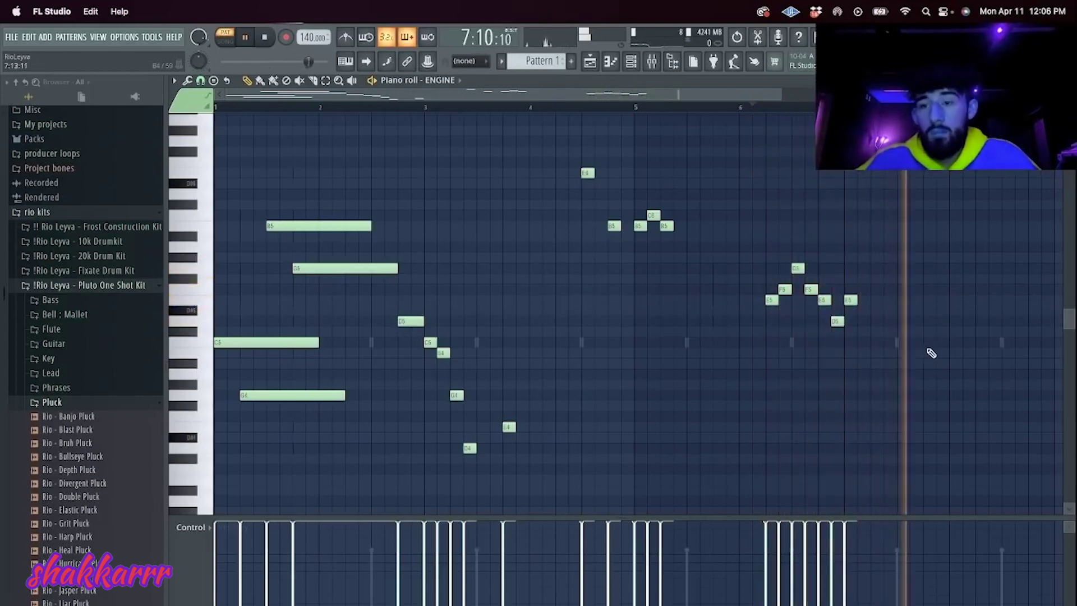
pyautogui.press('space')
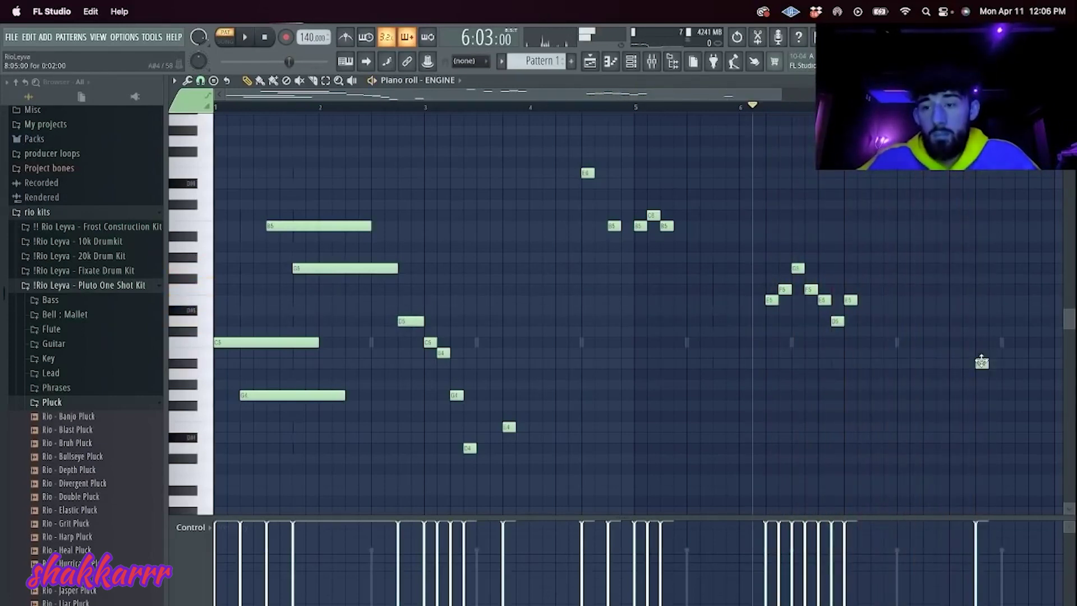
pyautogui.press('space')
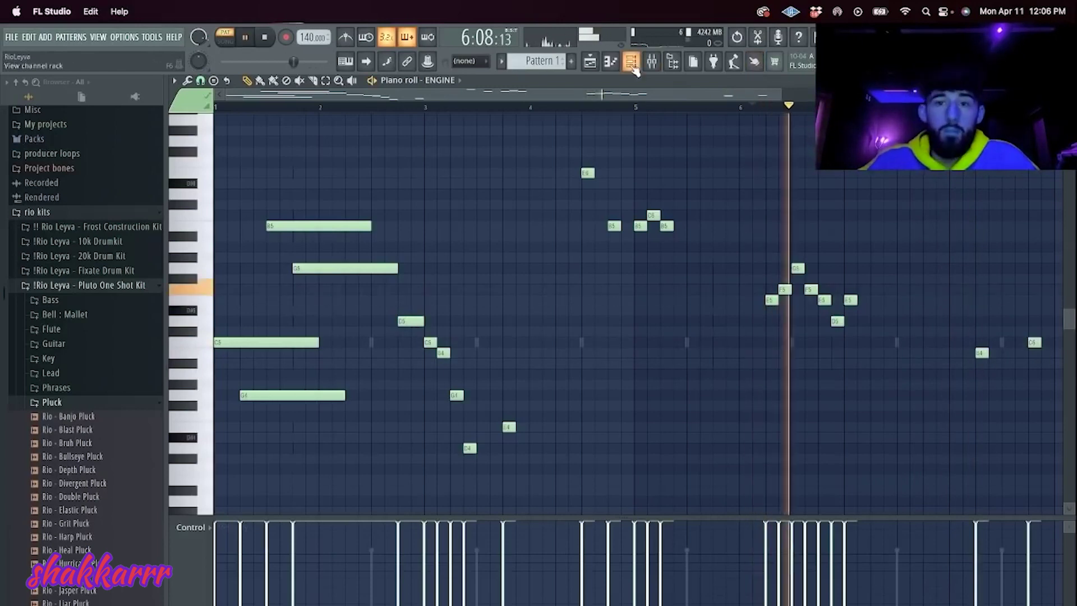
# Step: Route the ENGINE channel to mixer insert 1 and load the Portal effect into slot 4
pyautogui.press('F9')
pyautogui.click(206, 233)
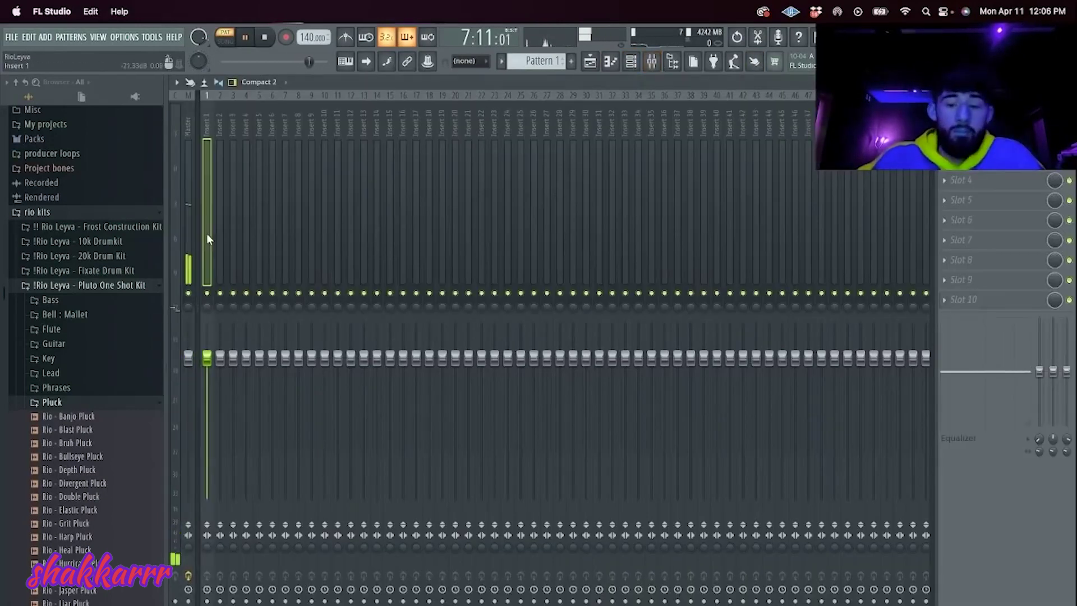
pyautogui.press('space')
pyautogui.click(995, 178)
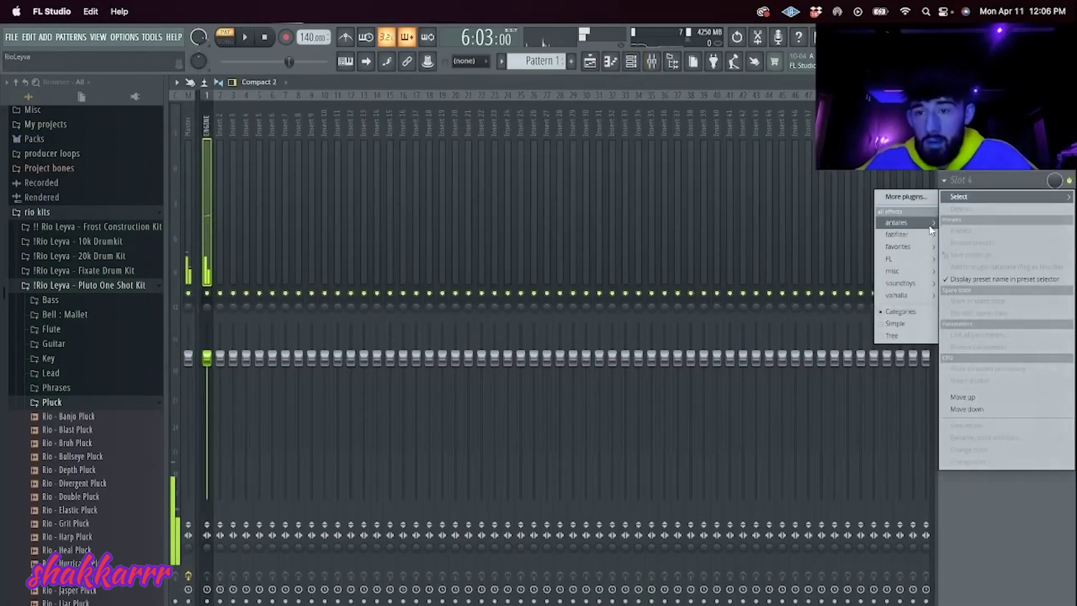
pyautogui.moveTo(903, 247)
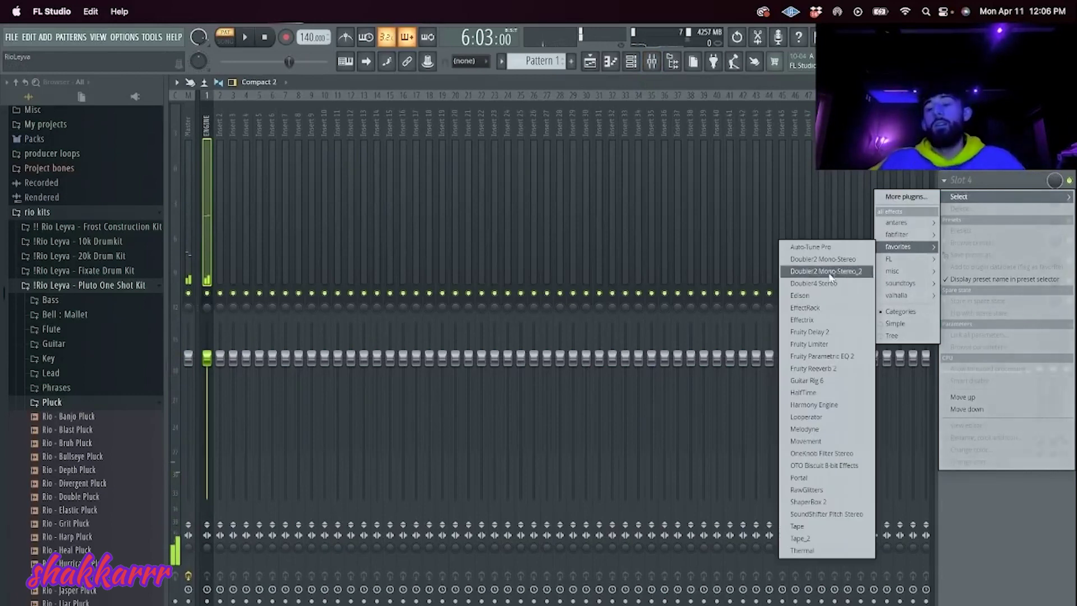
pyautogui.click(812, 478)
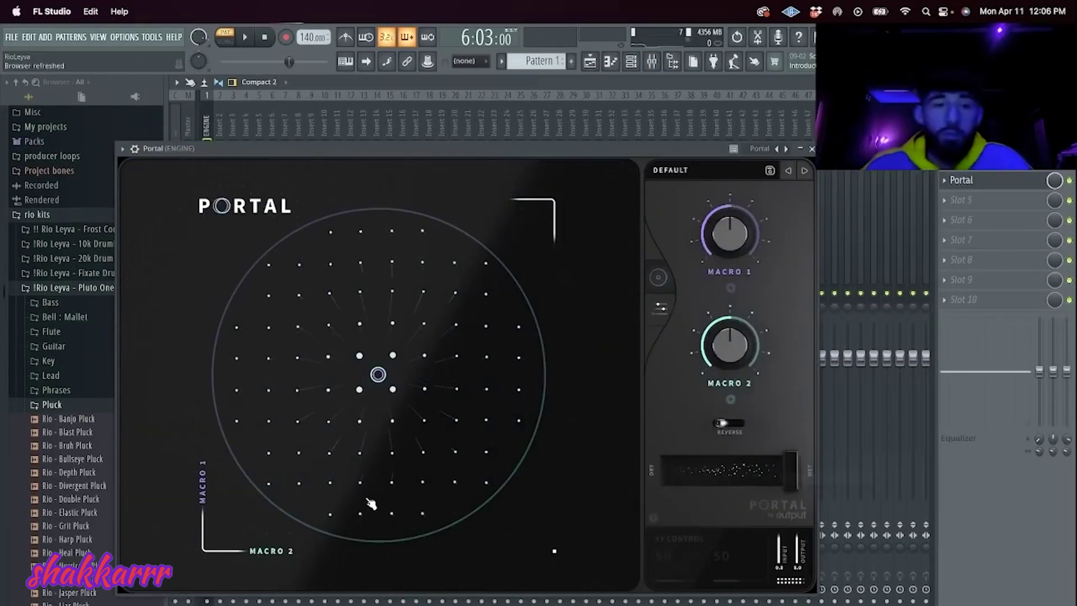
# Step: Apply the RIO preset from the ENTROPIA bank in Portal, play back the melody with it and close the plugin
pyautogui.click(705, 169)
pyautogui.click(241, 343)
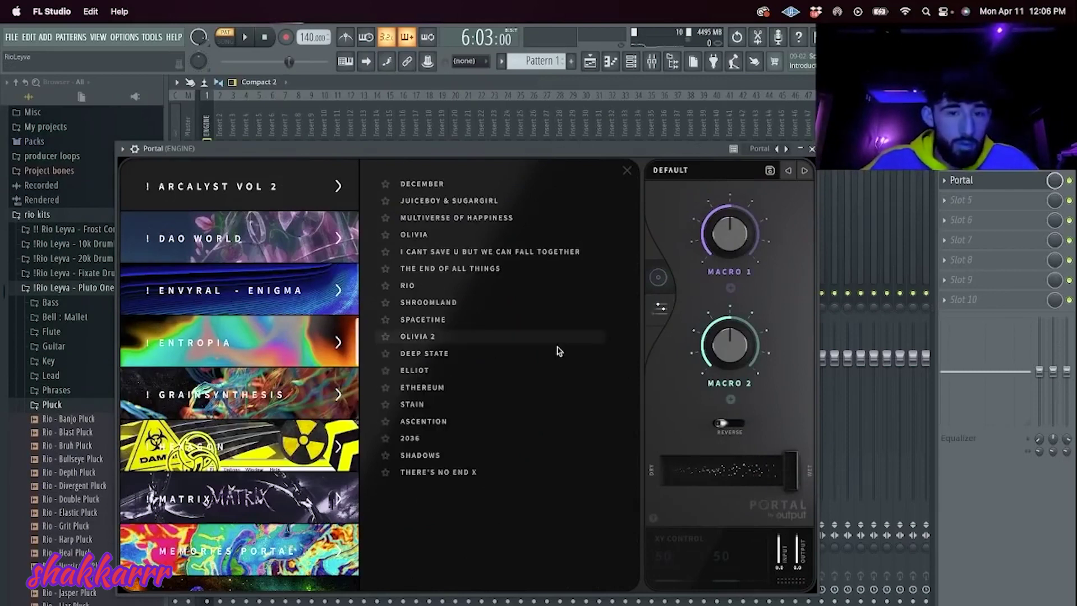
pyautogui.click(434, 289)
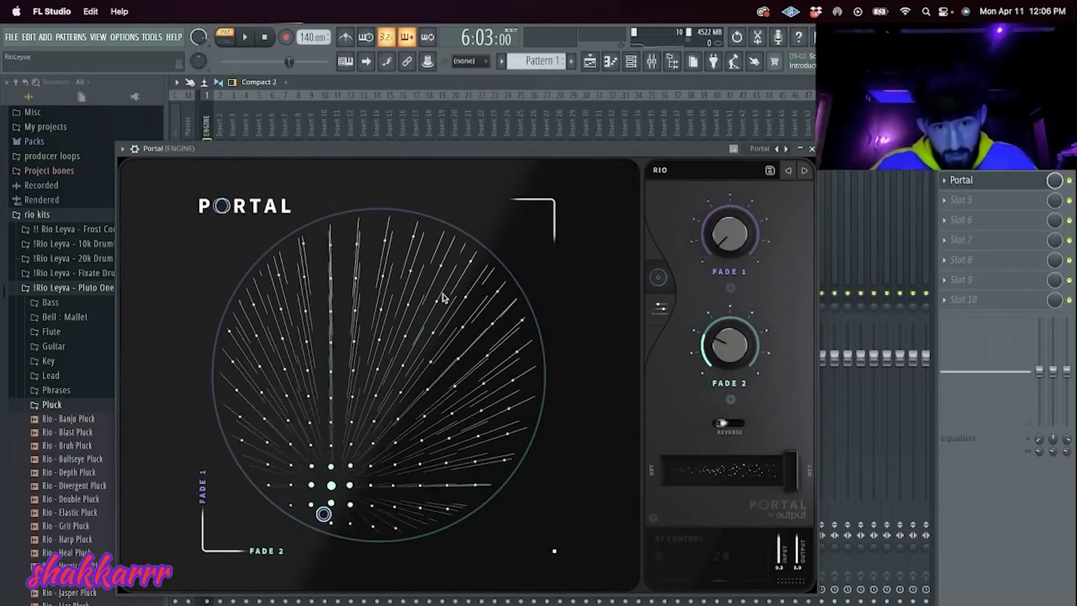
pyautogui.click(264, 37)
pyautogui.press('space')
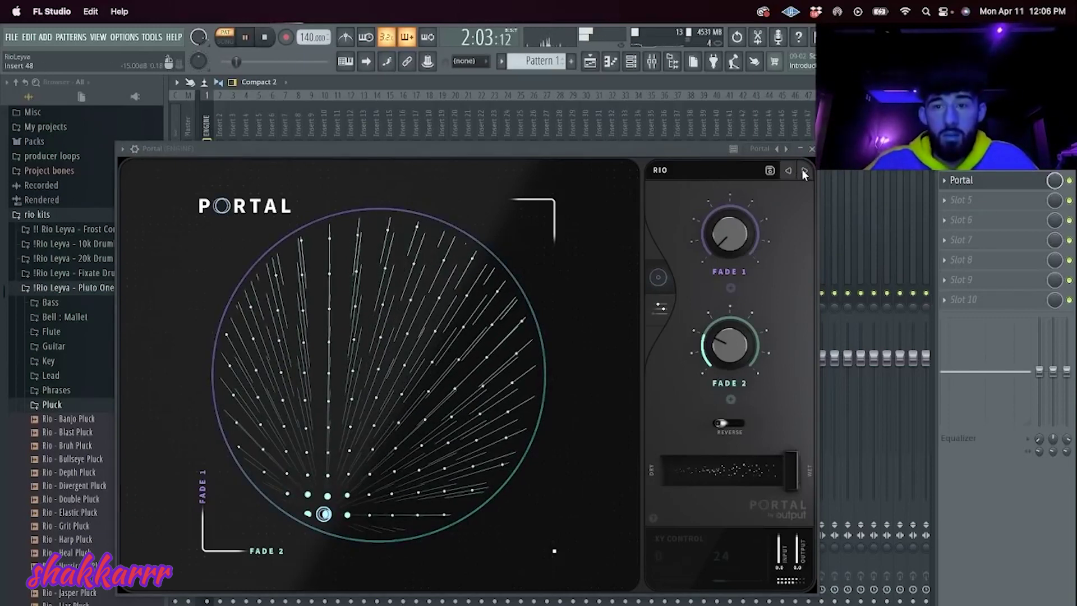
pyautogui.click(811, 149)
# Step: Load the HalfTime effect into slot 5 of the ENGINE mixer insert and close its window
pyautogui.click(1000, 214)
pyautogui.moveTo(959, 216)
pyautogui.moveTo(898, 267)
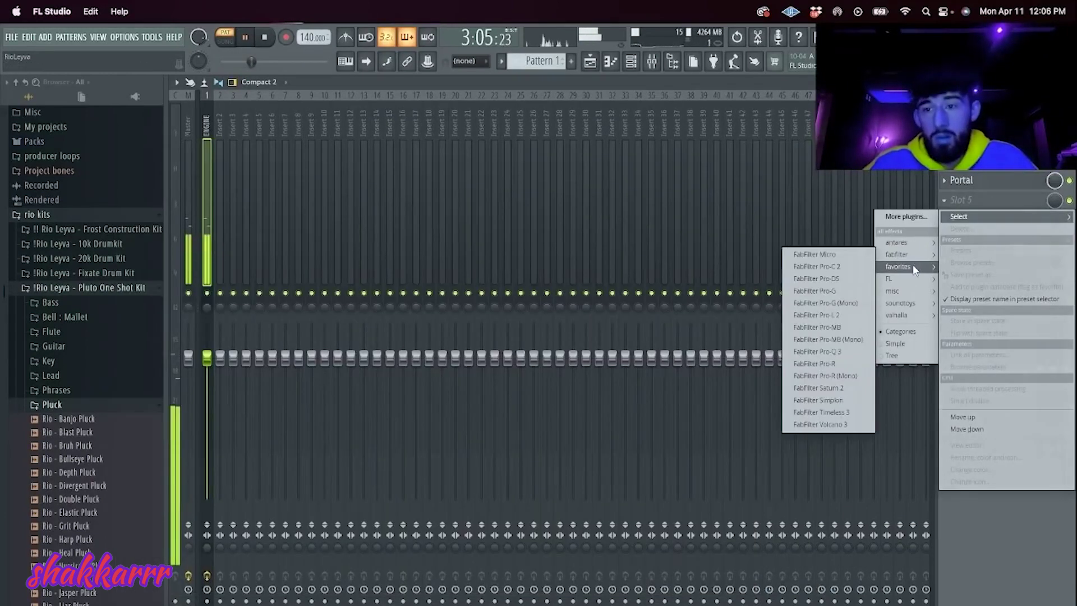
pyautogui.click(830, 412)
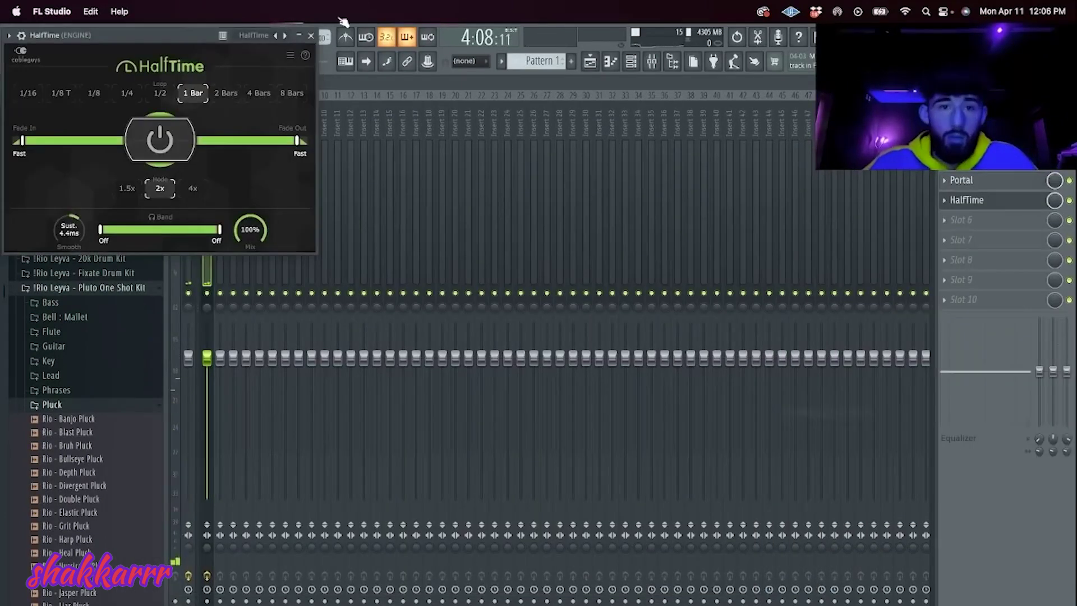
pyautogui.click(311, 37)
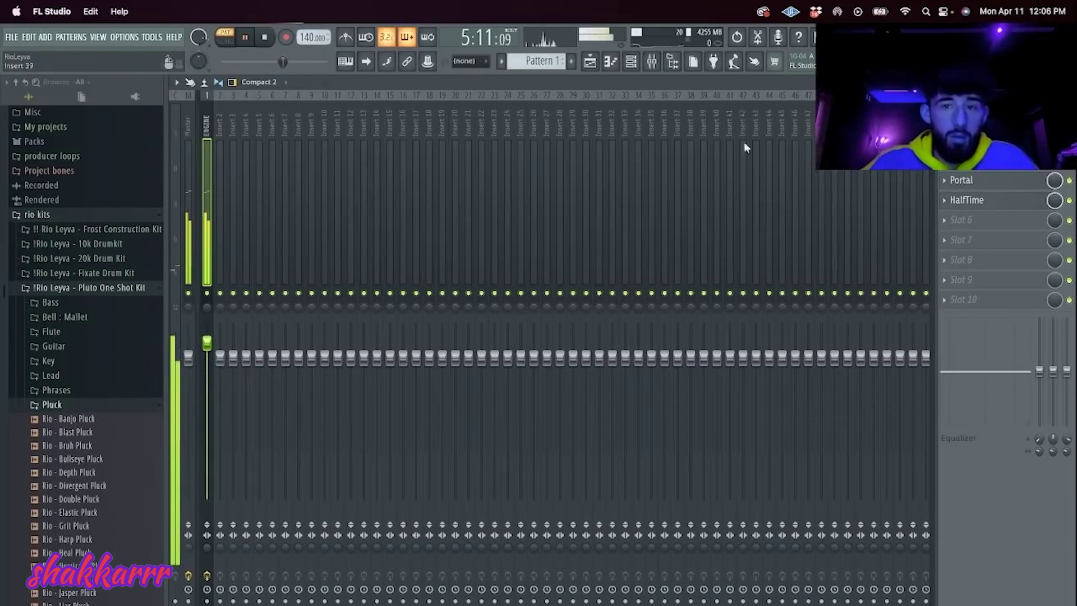
# Step: Load the Effectrix effect into slot 6 of the ENGINE mixer insert
pyautogui.click(999, 226)
pyautogui.moveTo(908, 284)
pyautogui.click(819, 364)
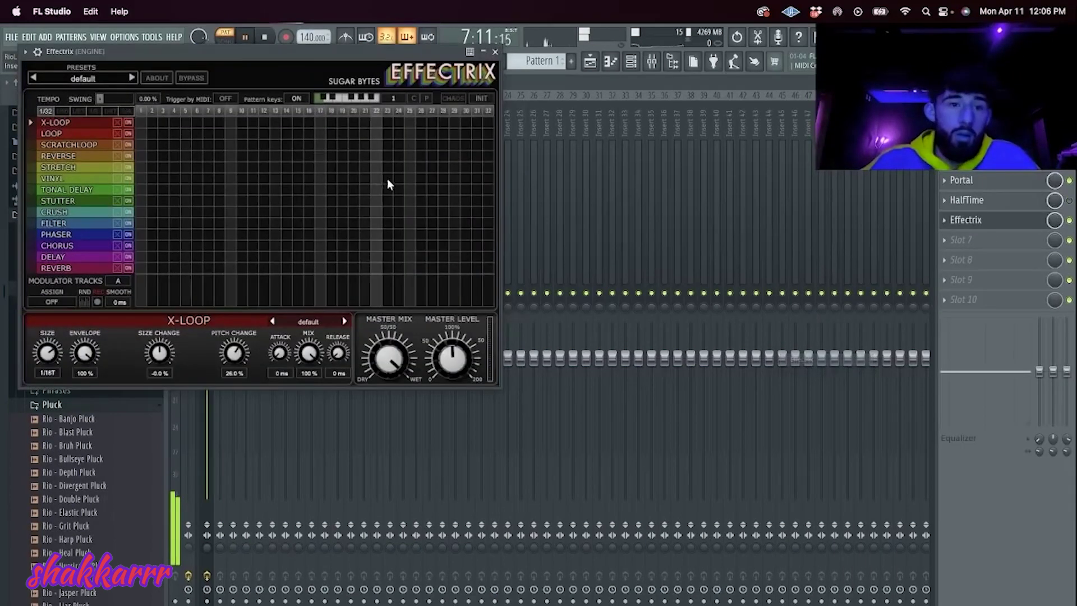
# Step: Add a Vinyl block on steps 31 and 32 and a Loop block from step 17 in Effectrix, and close it
pyautogui.moveTo(467, 178); pyautogui.dragTo(523, 178)
pyautogui.click(475, 178)
pyautogui.click(475, 178)
pyautogui.moveTo(316, 133); pyautogui.dragTo(381, 139)
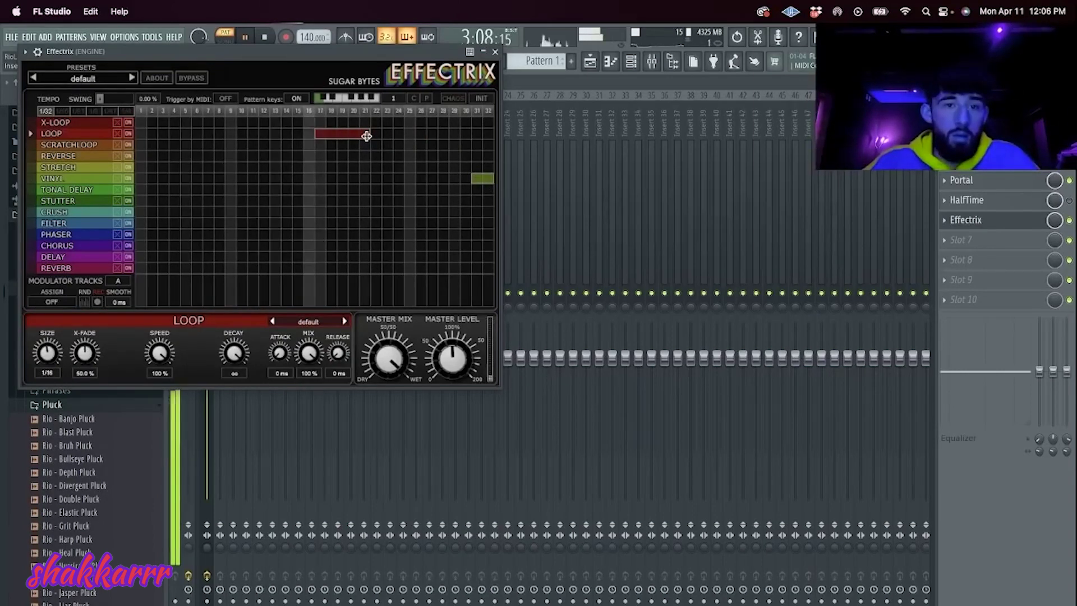
pyautogui.click(495, 52)
# Step: Add a LABS instrument channel below ENGINE in the channel rack
pyautogui.click(634, 60)
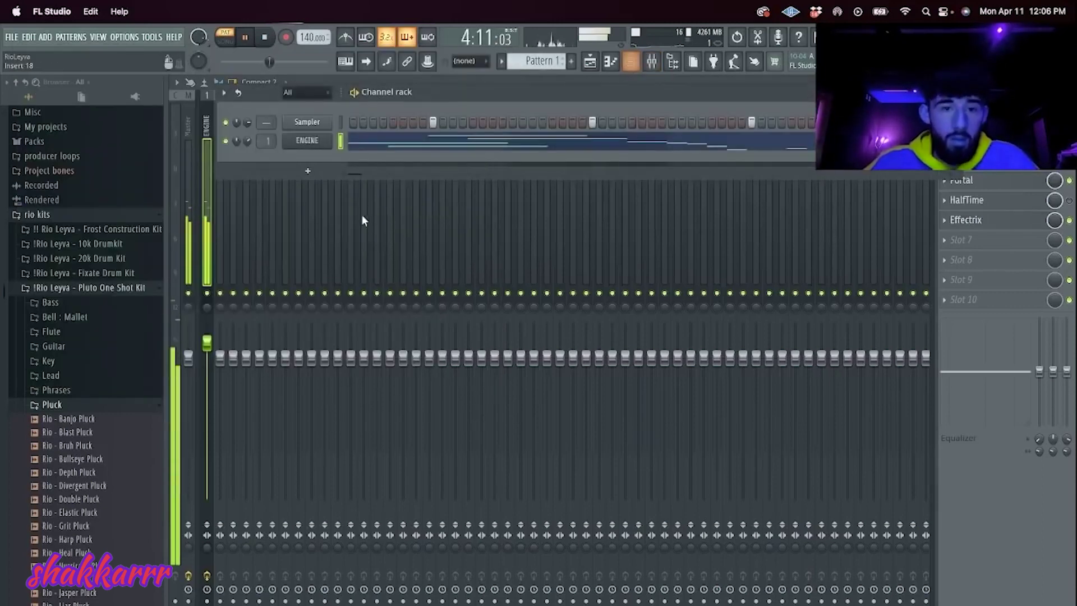
pyautogui.rightClick(306, 147)
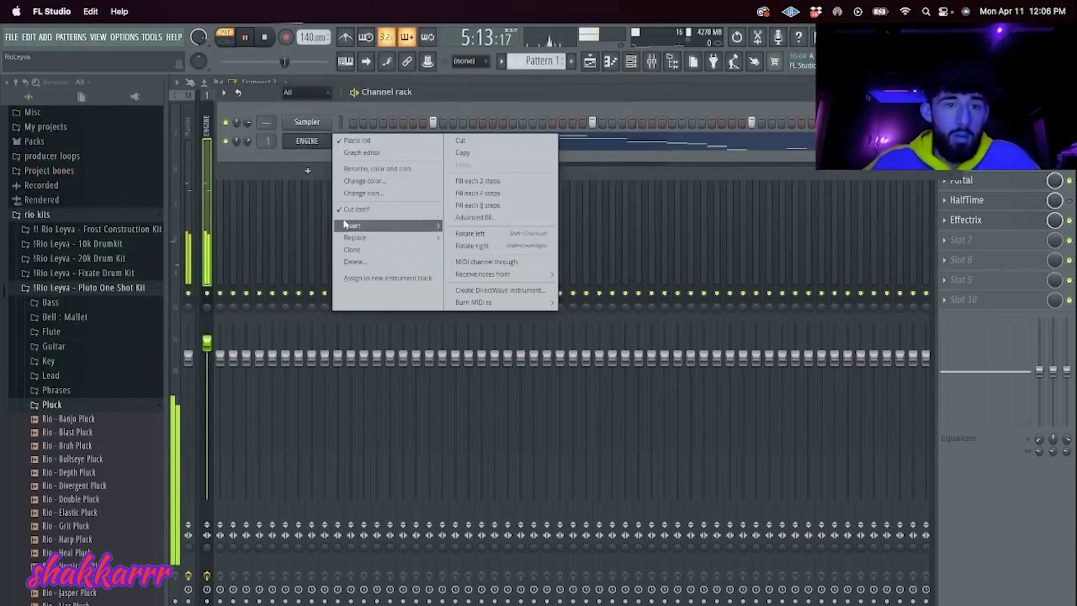
pyautogui.click(304, 148)
pyautogui.click(307, 171)
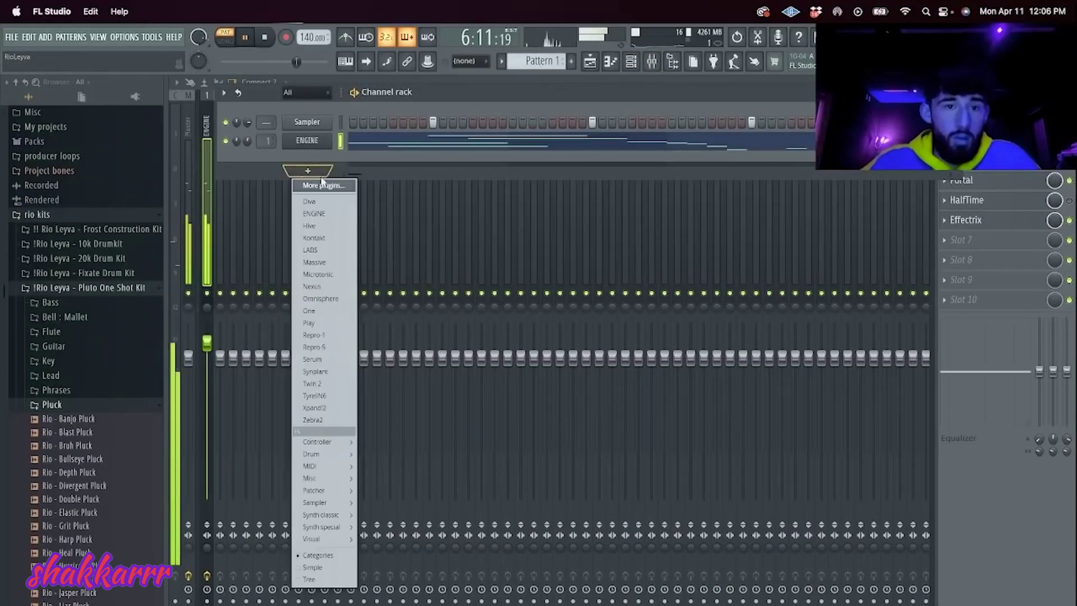
pyautogui.click(328, 249)
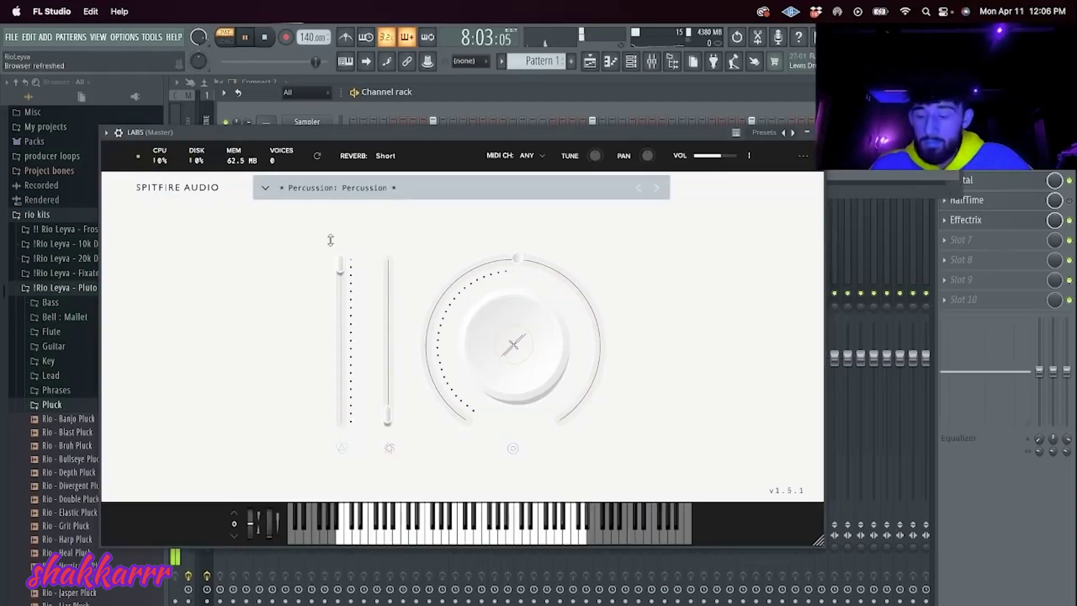
# Step: Load the Soft Piano preset in LABS and open the channel's piano roll
pyautogui.click(407, 187)
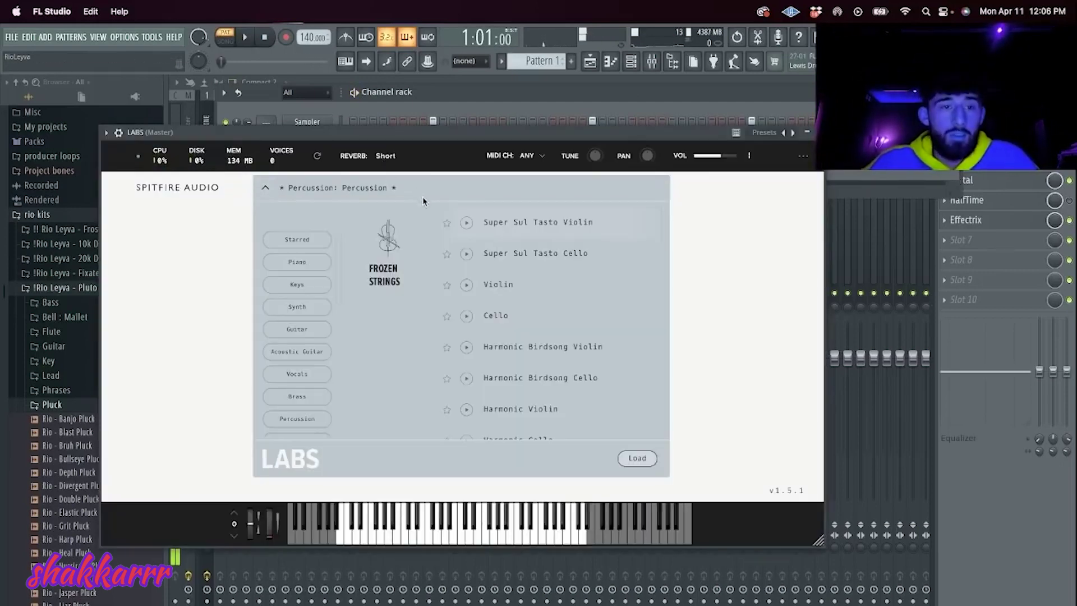
pyautogui.scroll(-10, 528, 313)
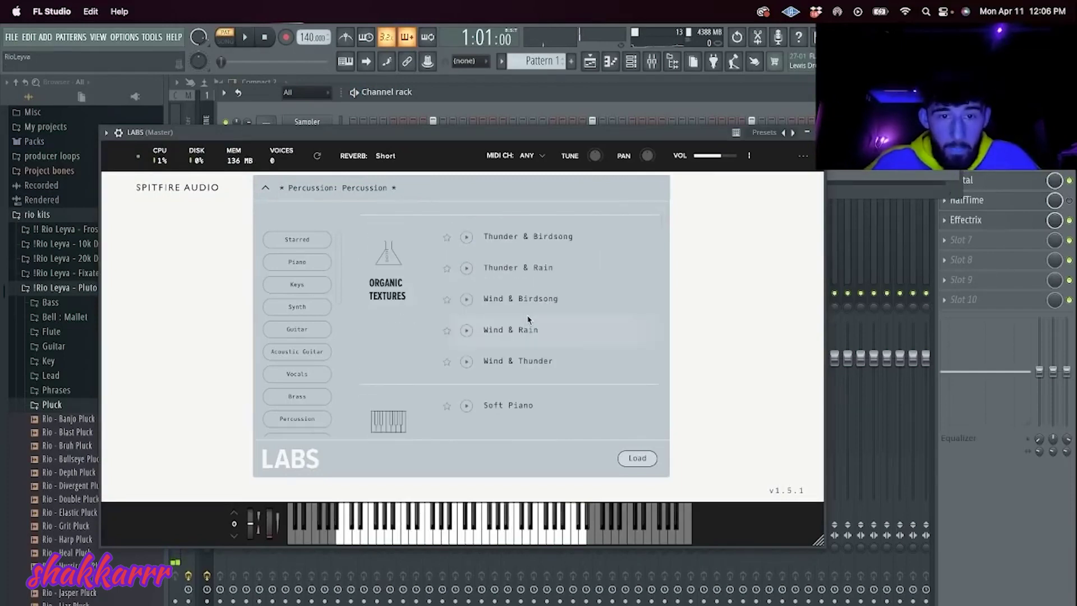
pyautogui.doubleClick(519, 218)
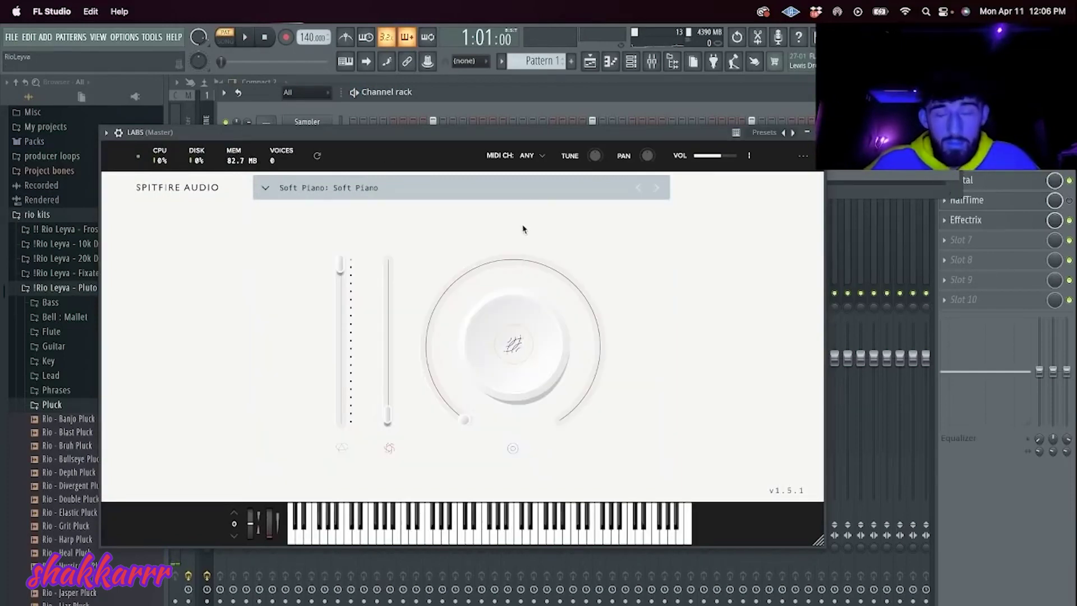
pyautogui.click(818, 133)
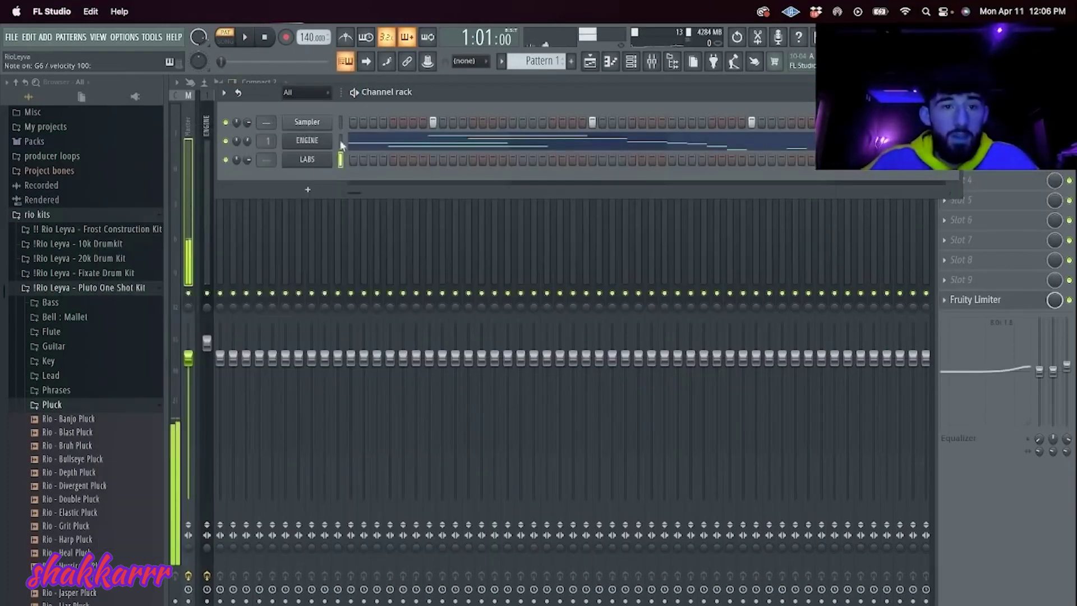
pyautogui.rightClick(315, 163)
pyautogui.click(360, 154)
pyautogui.scroll(-5, 263, 257)
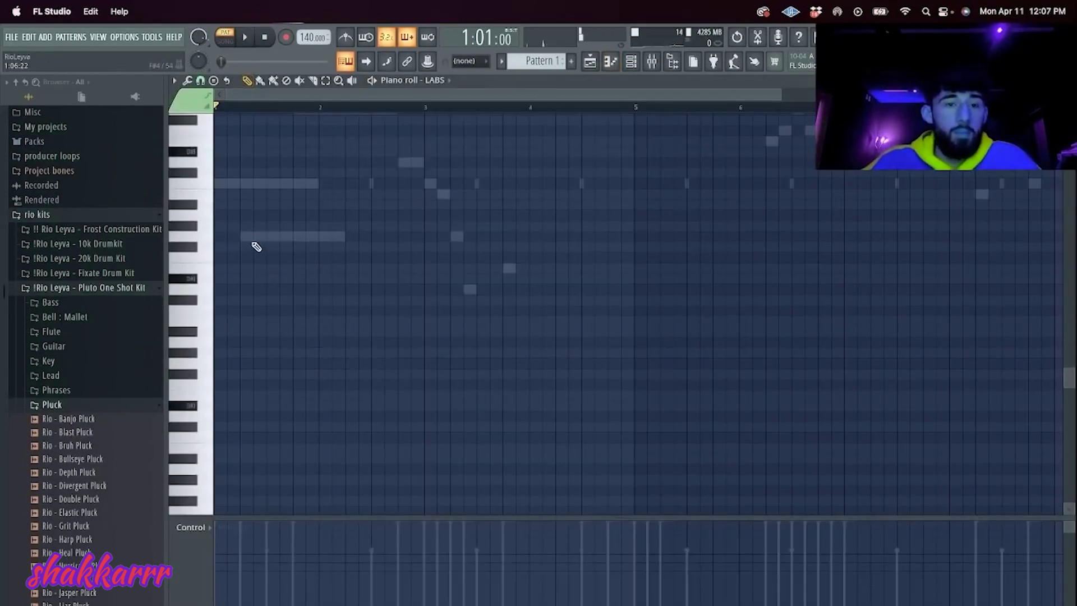
pyautogui.moveTo(221, 214); pyautogui.dragTo(425, 214)
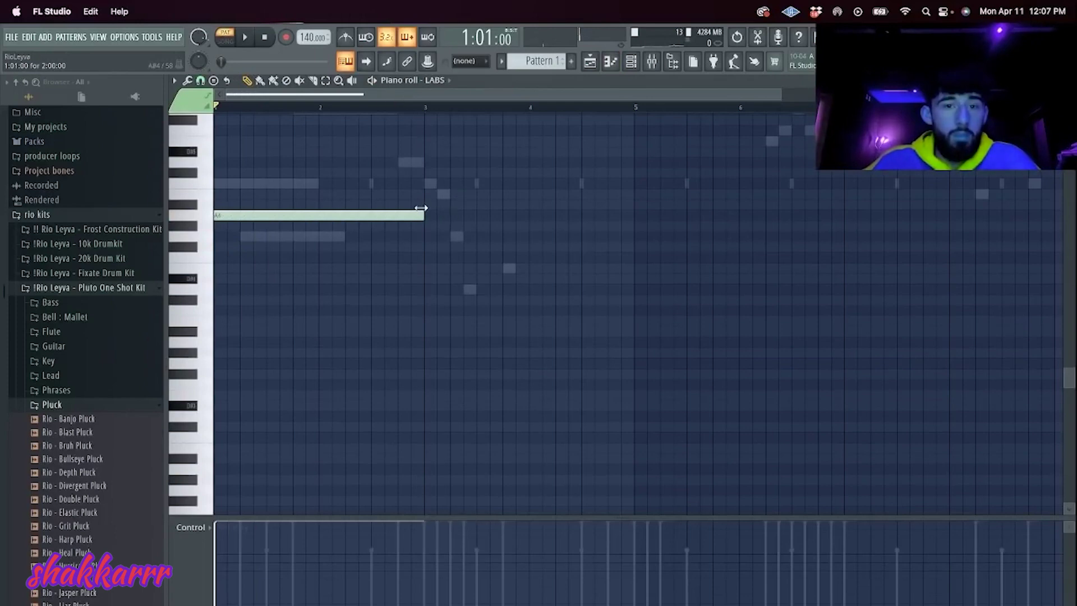
pyautogui.scroll(4, 331, 264)
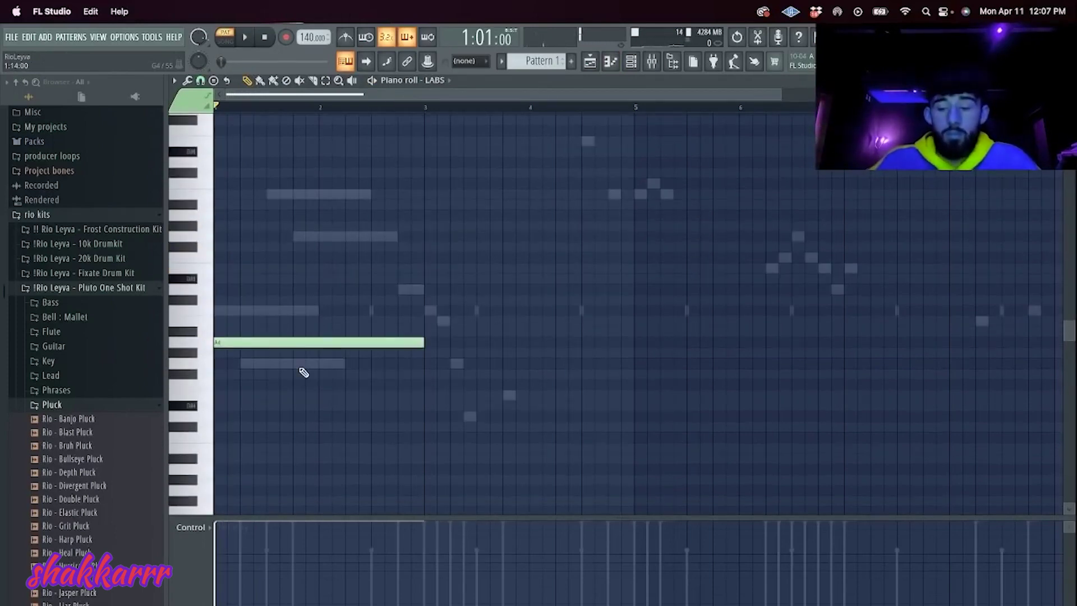
pyautogui.hotkey('ctrl', 'Down')
pyautogui.click(220, 267)
pyautogui.moveTo(247, 184); pyautogui.dragTo(219, 185)
pyautogui.click(229, 226)
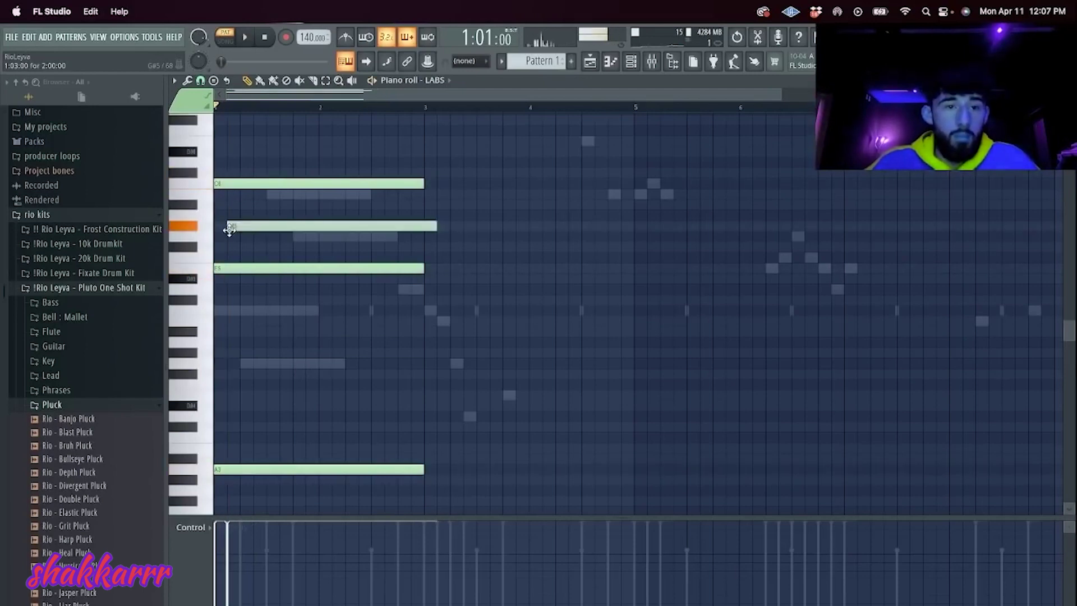
pyautogui.moveTo(229, 230); pyautogui.dragTo(256, 194)
pyautogui.click(241, 215)
pyautogui.press('space')
pyautogui.press('space')
# Step: Set the piano roll snap to 1/2 step and play back the notes
pyautogui.click(201, 80)
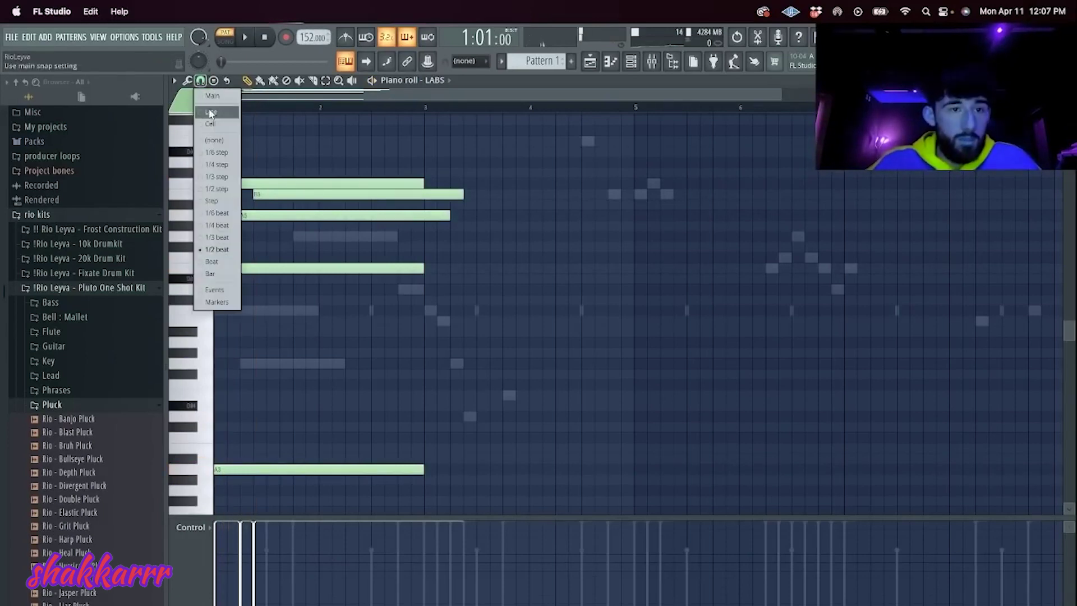
pyautogui.click(218, 189)
pyautogui.press('space')
pyautogui.press('space')
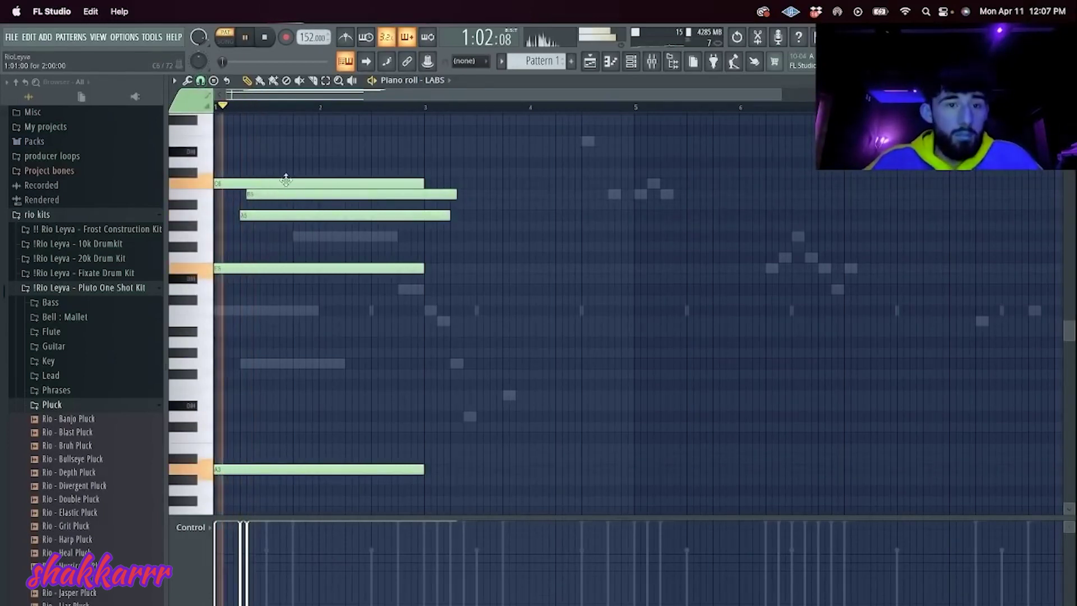
pyautogui.moveTo(275, 194); pyautogui.dragTo(263, 195)
pyautogui.press('space')
pyautogui.press('space')
pyautogui.press('space')
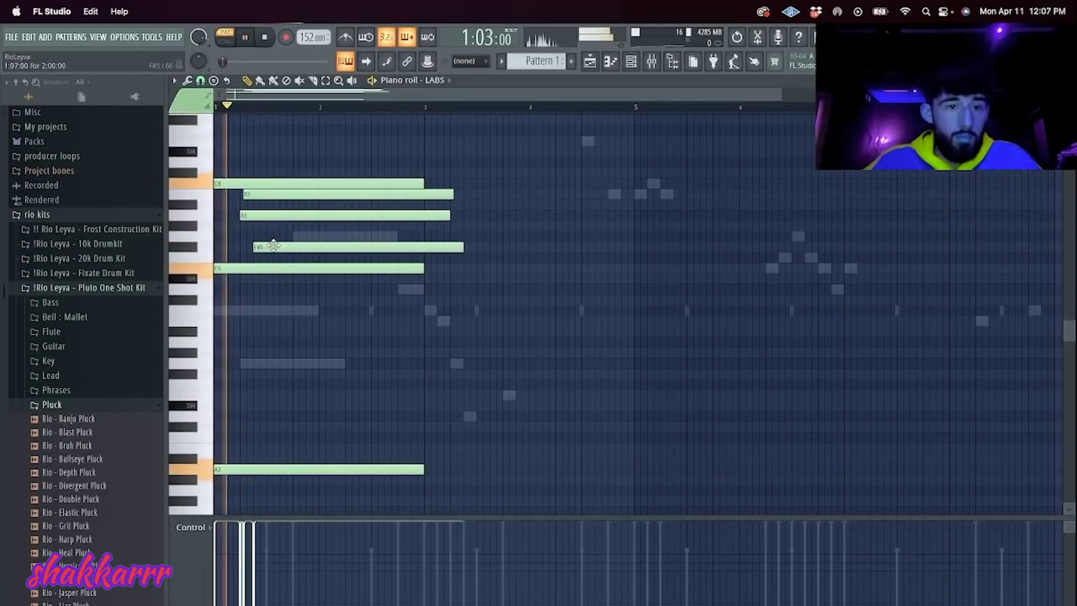
pyautogui.press('space')
pyautogui.rightClick(267, 213)
pyautogui.rightClick(271, 194)
pyautogui.rightClick(293, 184)
pyautogui.rightClick(309, 268)
pyautogui.rightClick(347, 469)
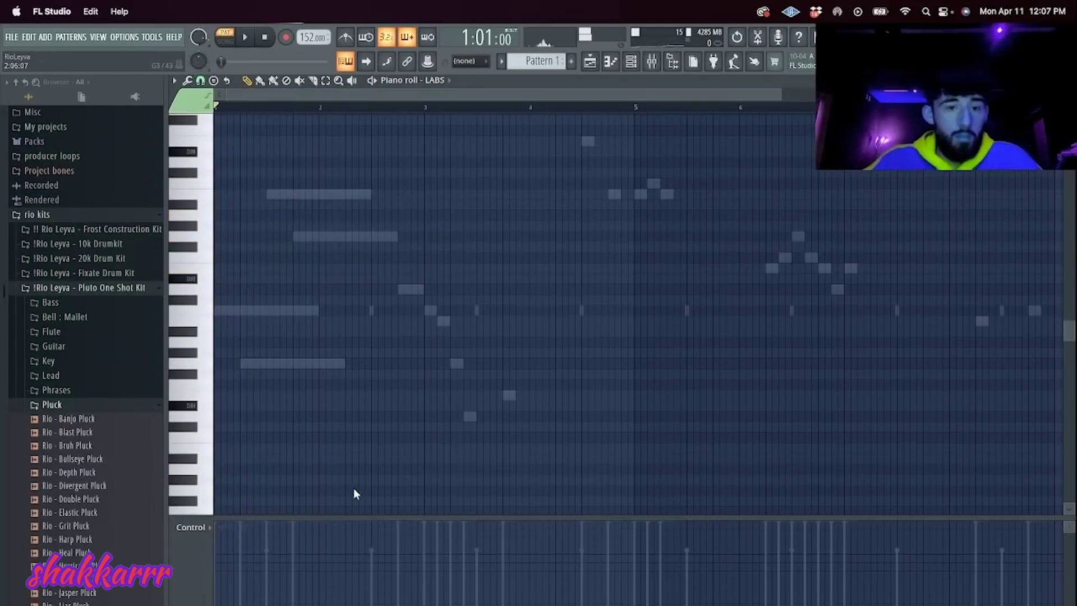
# Step: Draw two-bar F4, A5, D5 and E5 notes entering half a beat apart from bar 1, and transpose them all down an octave
pyautogui.moveTo(242, 371)
pyautogui.mouseDown()
pyautogui.moveTo(221, 372)
pyautogui.moveTo(221, 392)
pyautogui.mouseUp()
pyautogui.press('space')
pyautogui.press('space')
pyautogui.moveTo(222, 226); pyautogui.dragTo(230, 209)
pyautogui.click(242, 302)
pyautogui.moveTo(241, 301); pyautogui.dragTo(241, 289)
pyautogui.click(253, 268)
pyautogui.press('space')
pyautogui.press('space')
pyautogui.hotkey('ctrl', 'Down')
pyautogui.press('space')
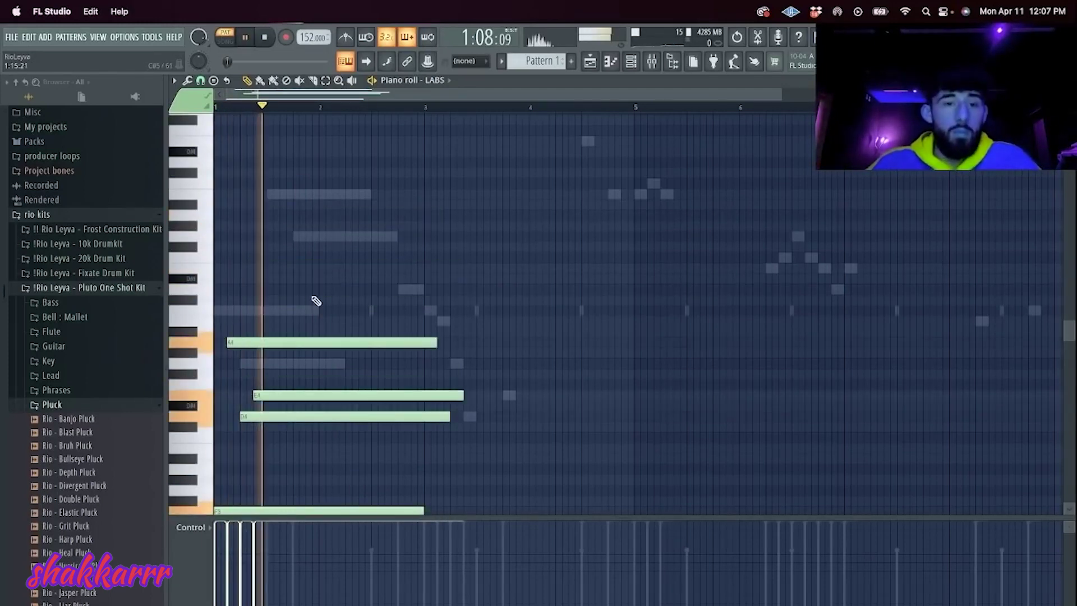
# Step: Add B5 from beat 4 of bar 1 and C6 from beat 4 of bar 2, both ending at bar 3
pyautogui.click(294, 194)
pyautogui.press('space')
pyautogui.press('space')
pyautogui.moveTo(502, 193); pyautogui.dragTo(419, 193)
pyautogui.click(398, 184)
pyautogui.moveTo(530, 183); pyautogui.dragTo(422, 196)
# Step: Slice off every note overhanging the start of bar 3 and duplicate the two-bar chord into bars 3 and 4
pyautogui.click(346, 61)
pyautogui.press('c')
pyautogui.moveTo(424, 489); pyautogui.dragTo(429, 318)
pyautogui.press('Delete')
pyautogui.press('p')
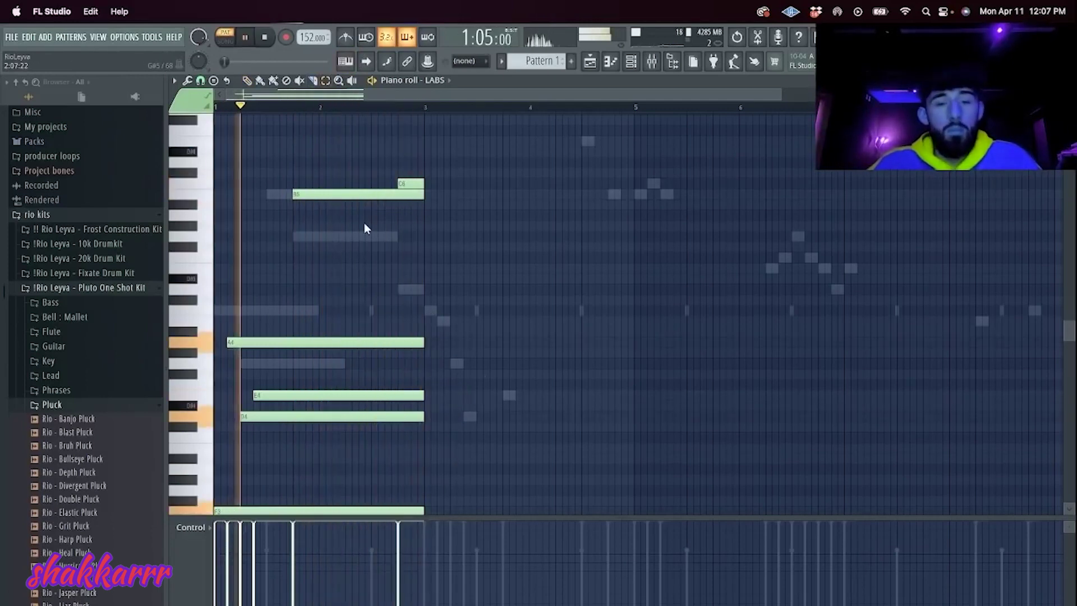
pyautogui.hotkey('ctrl', 'b')
# Step: Add a one-beat B5 at the start of bar 3 and rework the copied bass into three beats of G3 followed by A3
pyautogui.click(436, 195)
pyautogui.moveTo(448, 506); pyautogui.dragTo(449, 486)
pyautogui.click(420, 106)
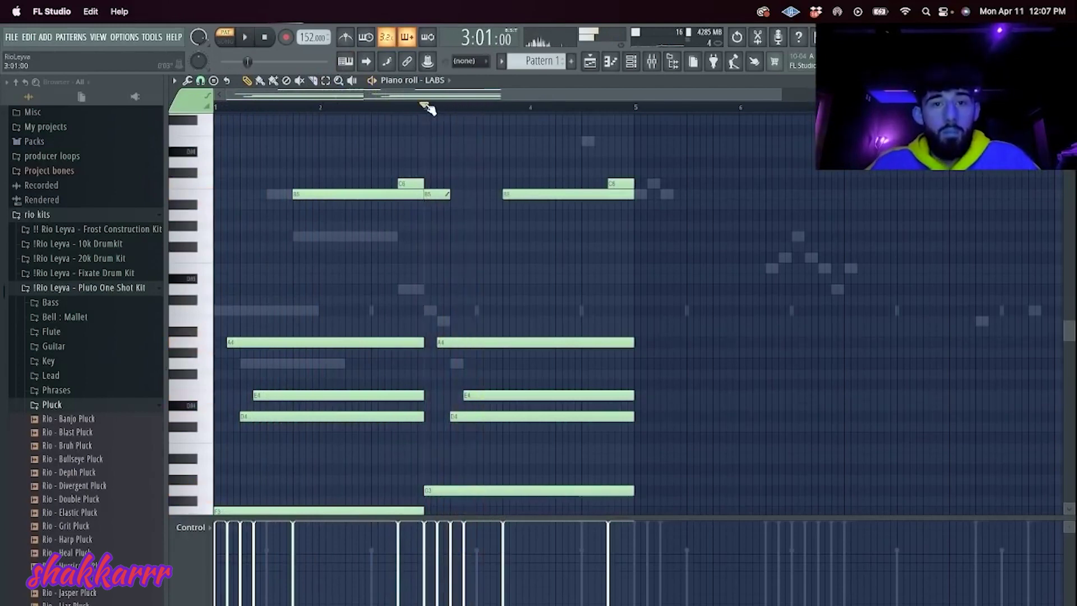
pyautogui.scroll(-1, 630, 464)
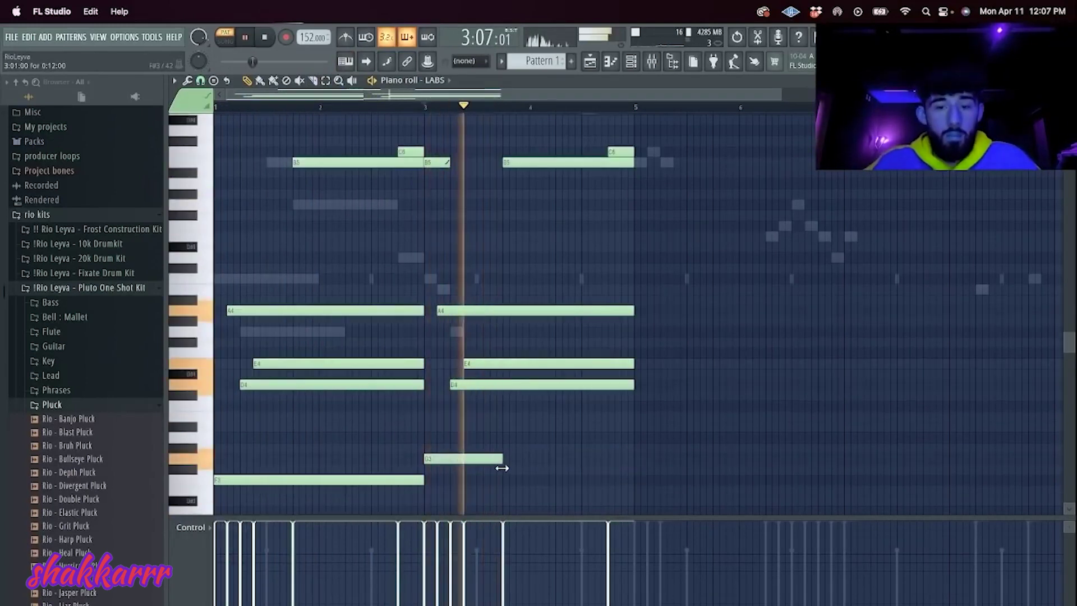
pyautogui.click(507, 437)
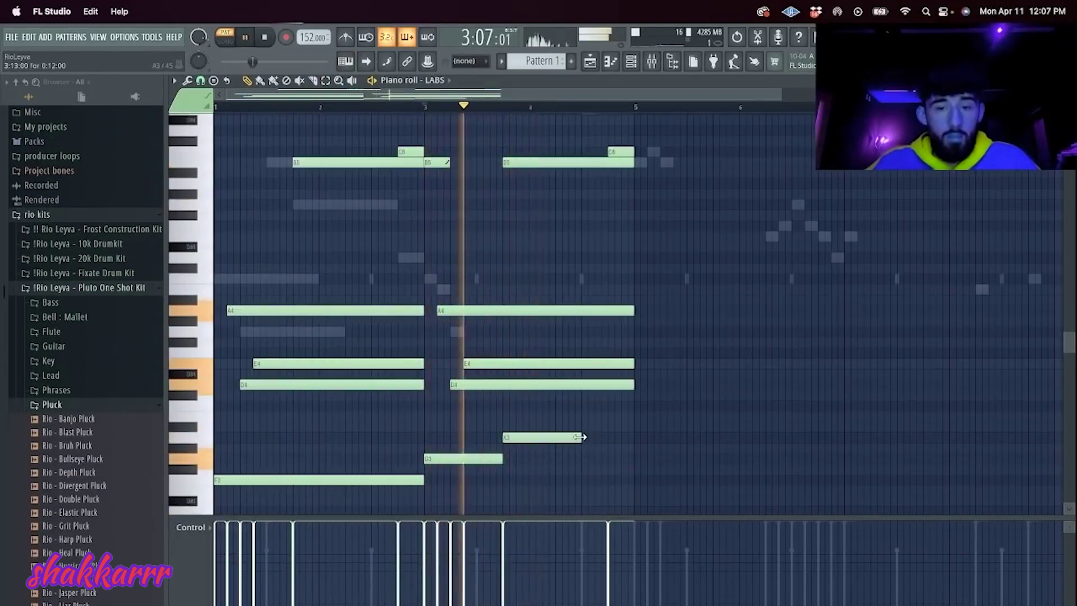
# Step: Delete the duplicated B5 and C6 melody notes from beat 4 of bar 3 onward
pyautogui.rightClick(593, 163)
pyautogui.rightClick(615, 152)
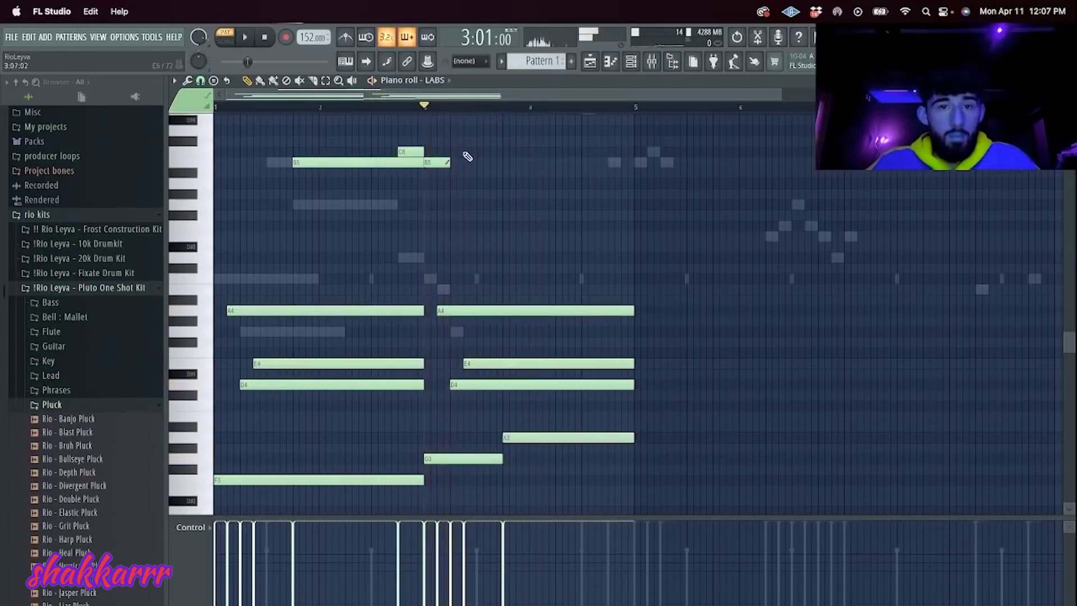
pyautogui.click(455, 152)
pyautogui.scroll(2, 508, 207)
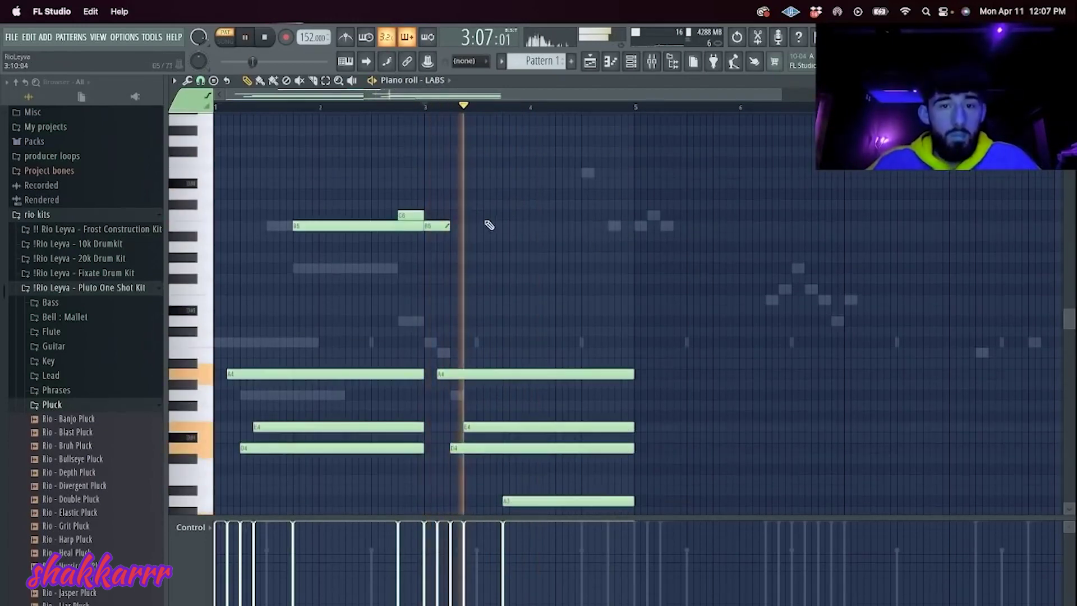
pyautogui.moveTo(469, 218); pyautogui.dragTo(503, 217)
pyautogui.press('space')
pyautogui.press('space')
pyautogui.rightClick(501, 216)
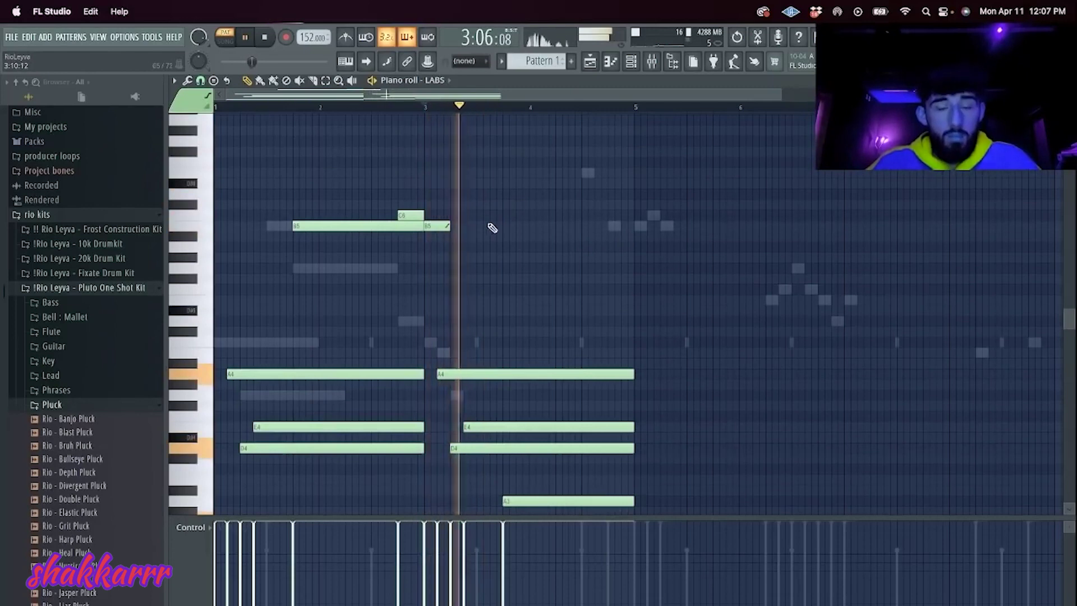
# Step: Draw a G5 note from beat 4 of bar 3 to the end of bar 4 and play it back
pyautogui.click(508, 268)
pyautogui.press('space')
pyautogui.press('space')
pyautogui.moveTo(529, 269); pyautogui.dragTo(635, 268)
pyautogui.press('space')
pyautogui.press('space')
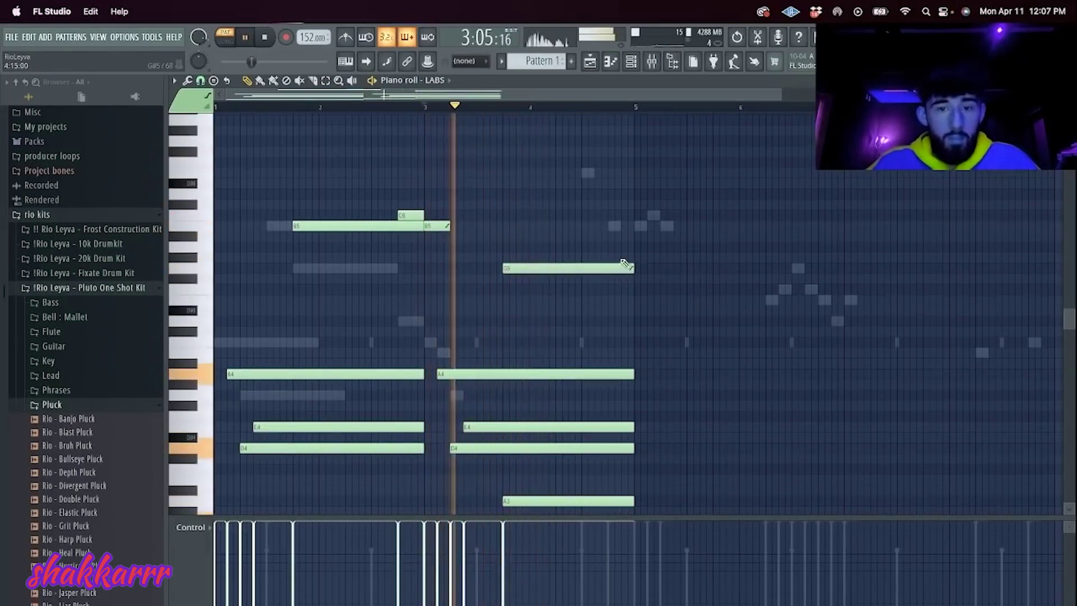
# Step: Add D5 on beat 2 and E5 on beat 4 of bar 4, cutting both off at the end of the bar
pyautogui.click(555, 321)
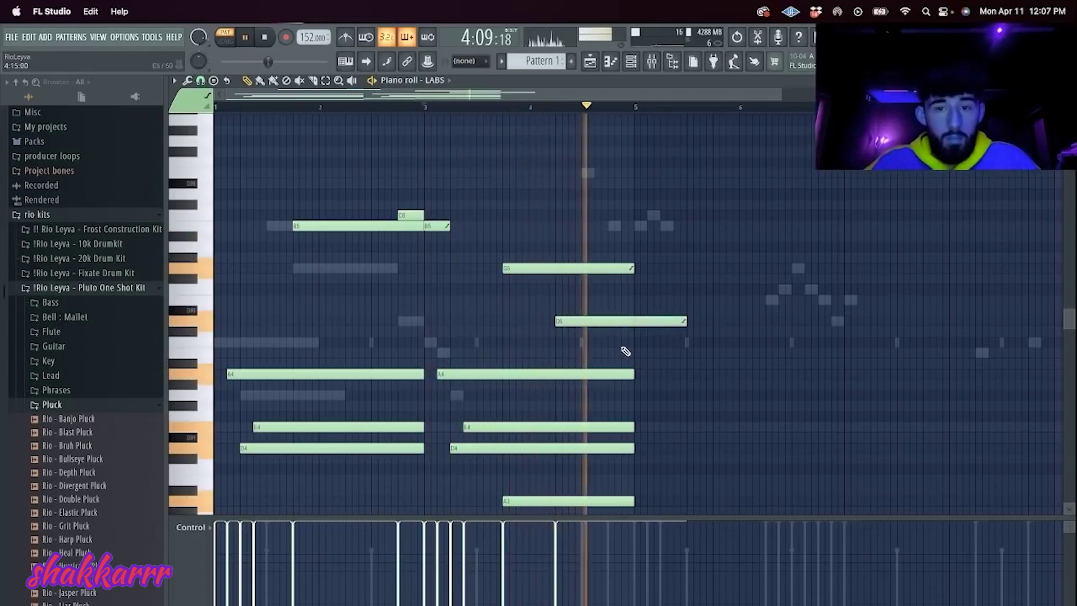
pyautogui.click(614, 300)
pyautogui.moveTo(638, 288); pyautogui.dragTo(638, 285)
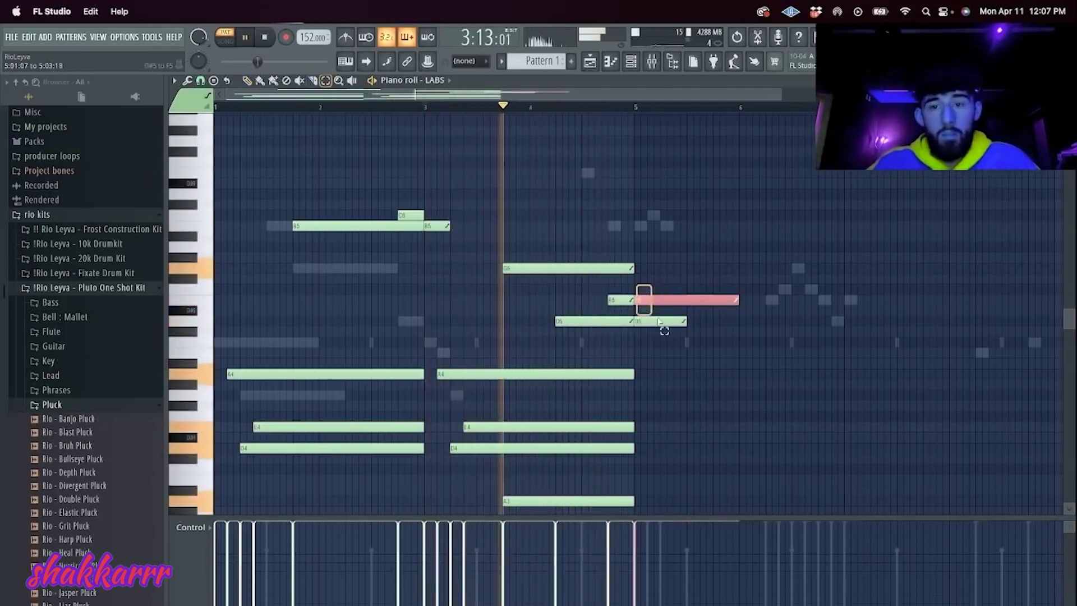
pyautogui.rightClick(645, 300)
pyautogui.rightClick(654, 322)
# Step: Duplicate the four bars into bars 5 to 8 and double the bass notes there an octave lower at F2, G2 and A2
pyautogui.scroll(-5, 731, 348)
pyautogui.press('super+b')
pyautogui.moveTo(931, 399); pyautogui.dragTo(712, 312)
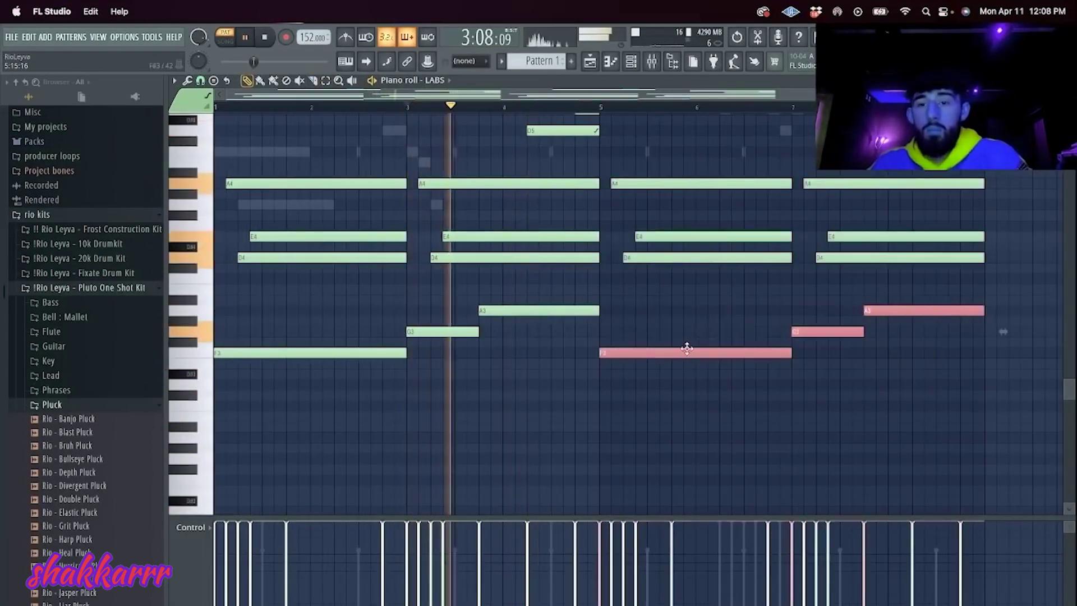
pyautogui.hotkey('ctrl', 'Down')
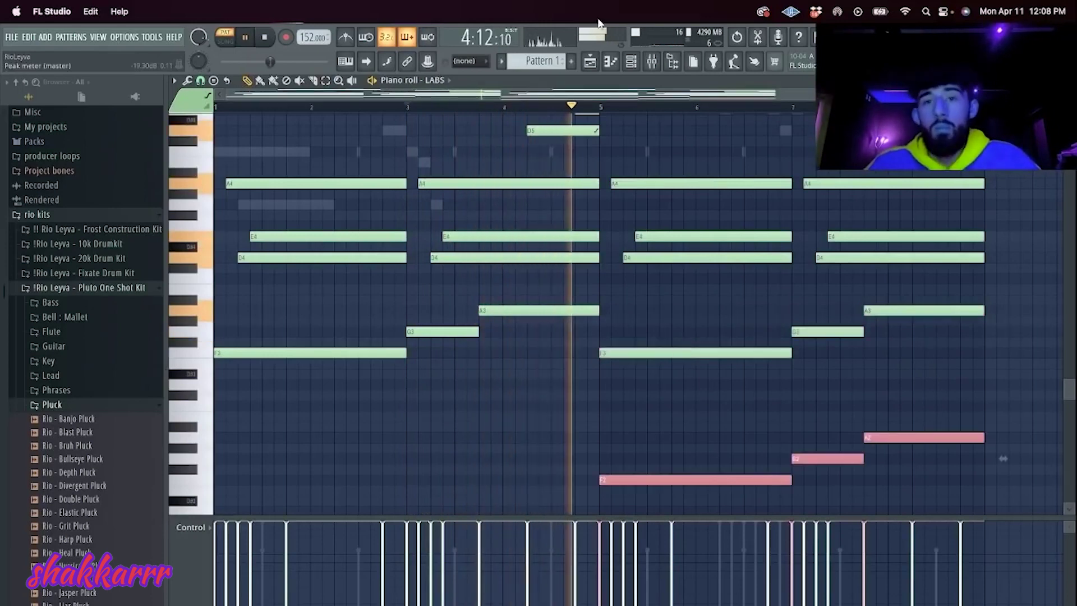
pyautogui.press('F6')
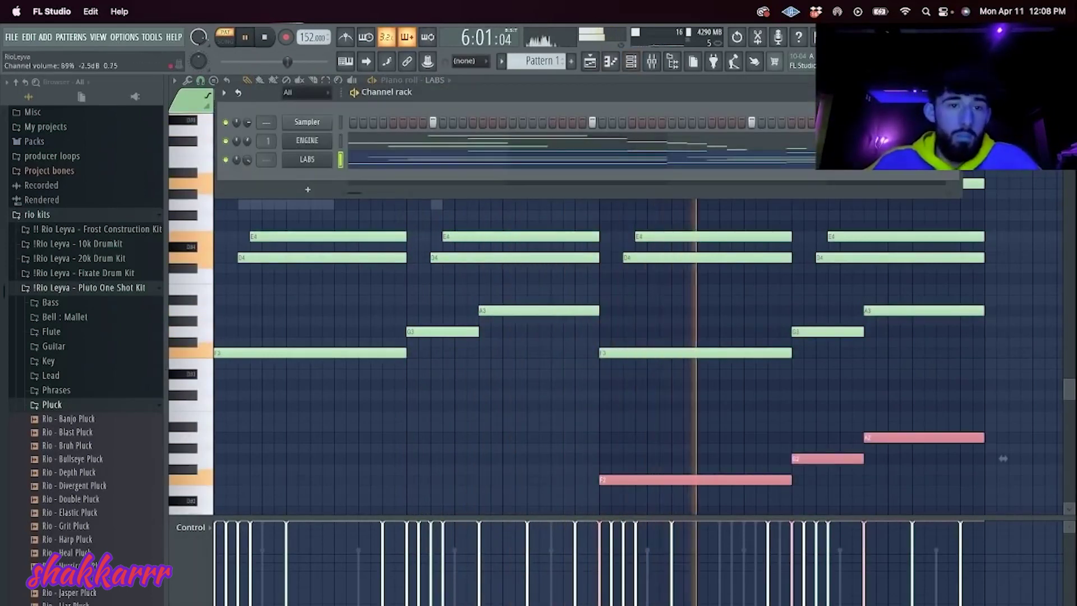
# Step: Load the lil clap sample from the 10k Drumkit's claps folder into the Sampler channel
pyautogui.rightClick(329, 156)
pyautogui.click(76, 266)
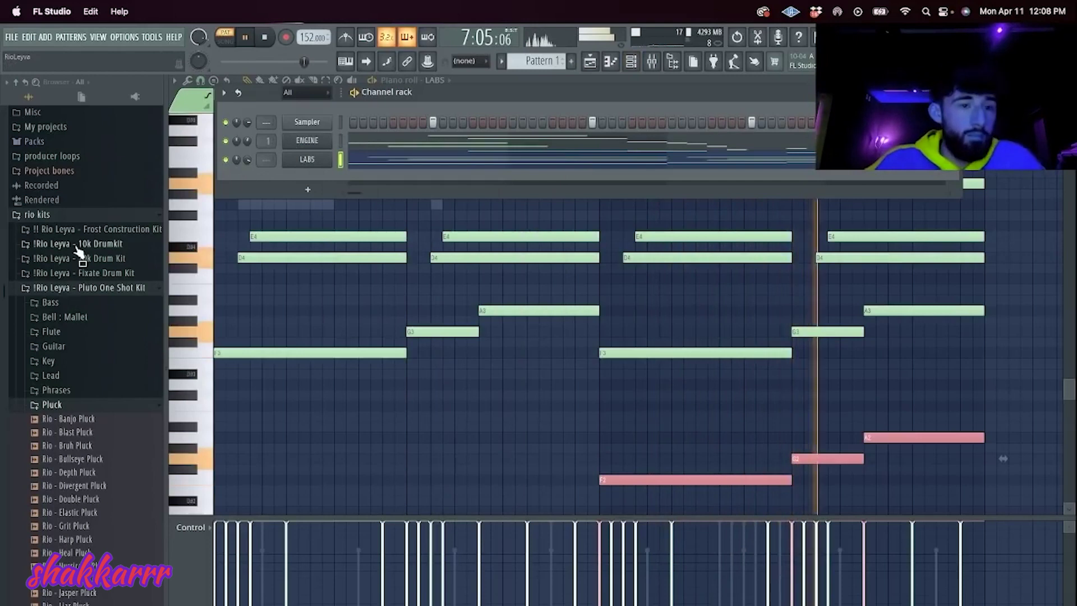
pyautogui.click(73, 244)
pyautogui.click(51, 272)
pyautogui.moveTo(61, 314); pyautogui.dragTo(311, 121)
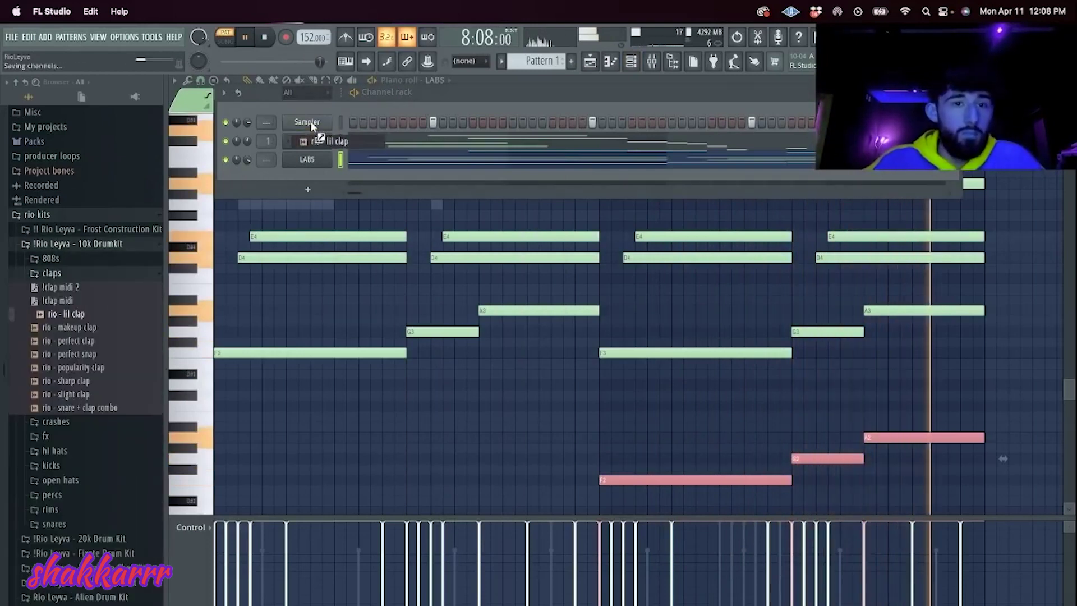
# Step: Stop playback and add the Boss Hi Hat sample from the Alien Drum Kit as a new channel
pyautogui.scroll(-10, 35, 287)
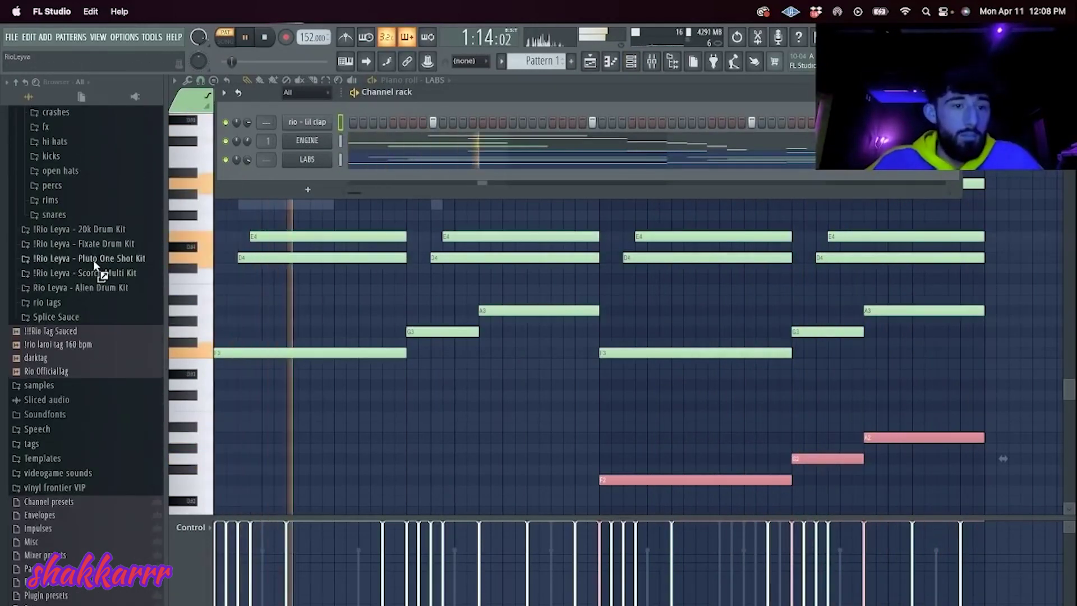
pyautogui.press('space')
pyautogui.click(94, 287)
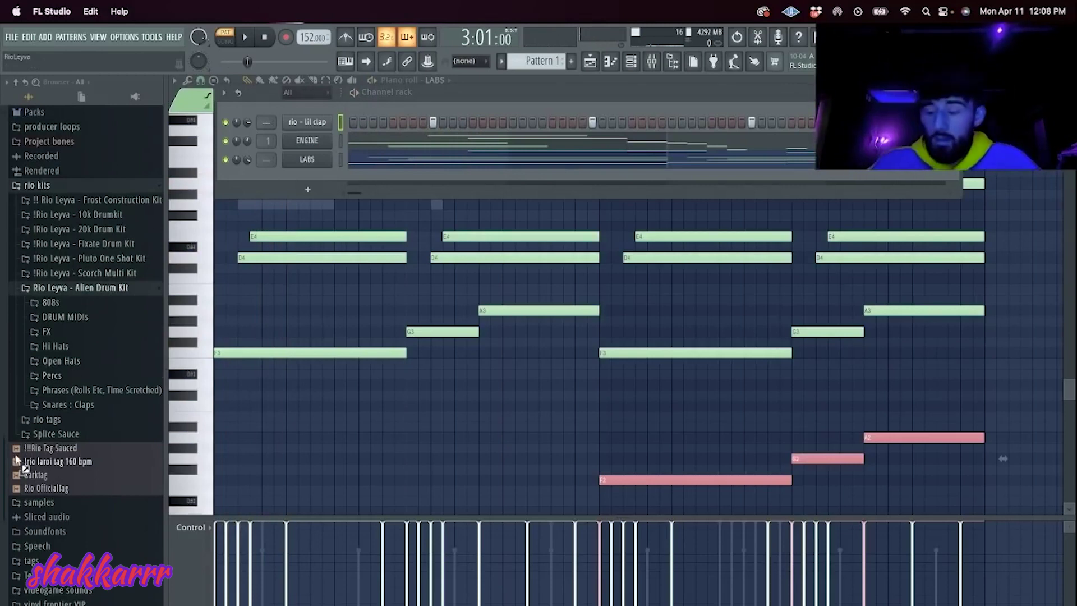
pyautogui.click(53, 345)
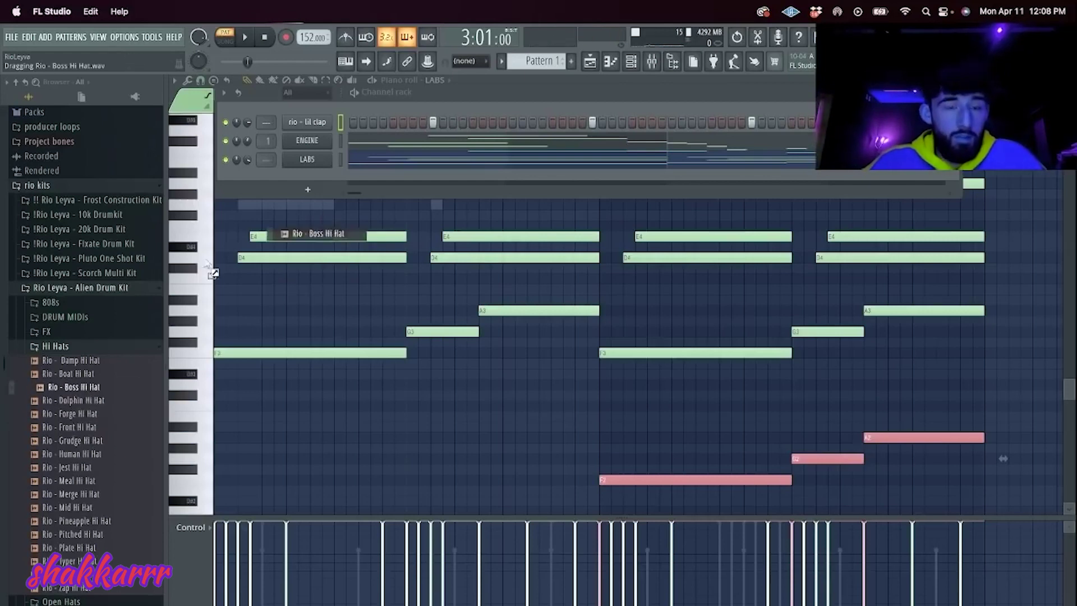
pyautogui.moveTo(308, 184); pyautogui.dragTo(309, 189)
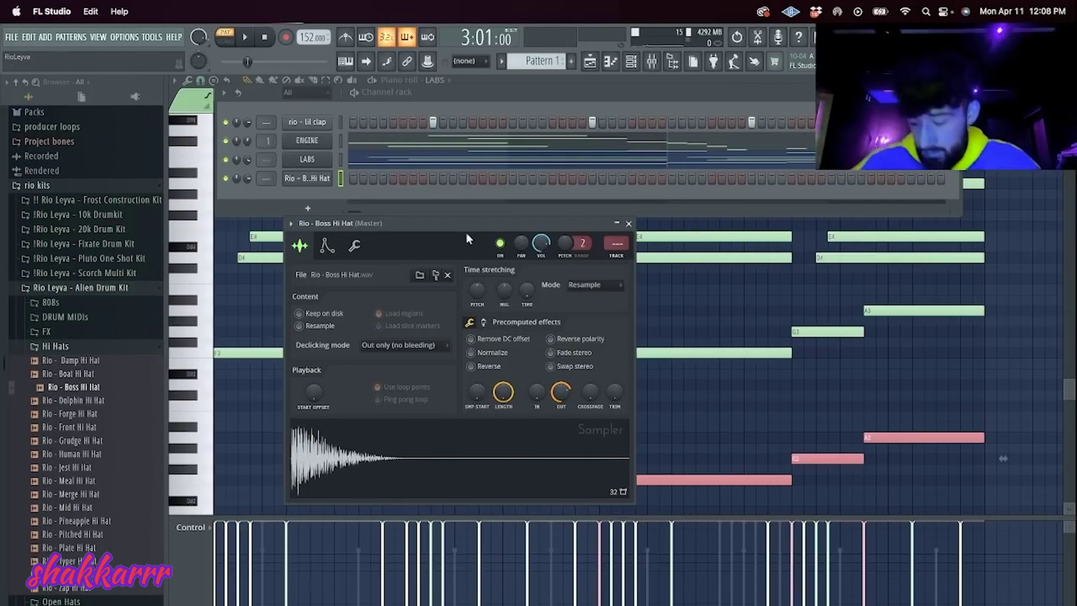
pyautogui.press('space')
pyautogui.click(628, 224)
# Step: Fill the Boss Hi Hat channel on every 2 steps and play the pattern
pyautogui.rightClick(304, 178)
pyautogui.click(508, 219)
pyautogui.press('space')
pyautogui.press('space')
pyautogui.press('space')
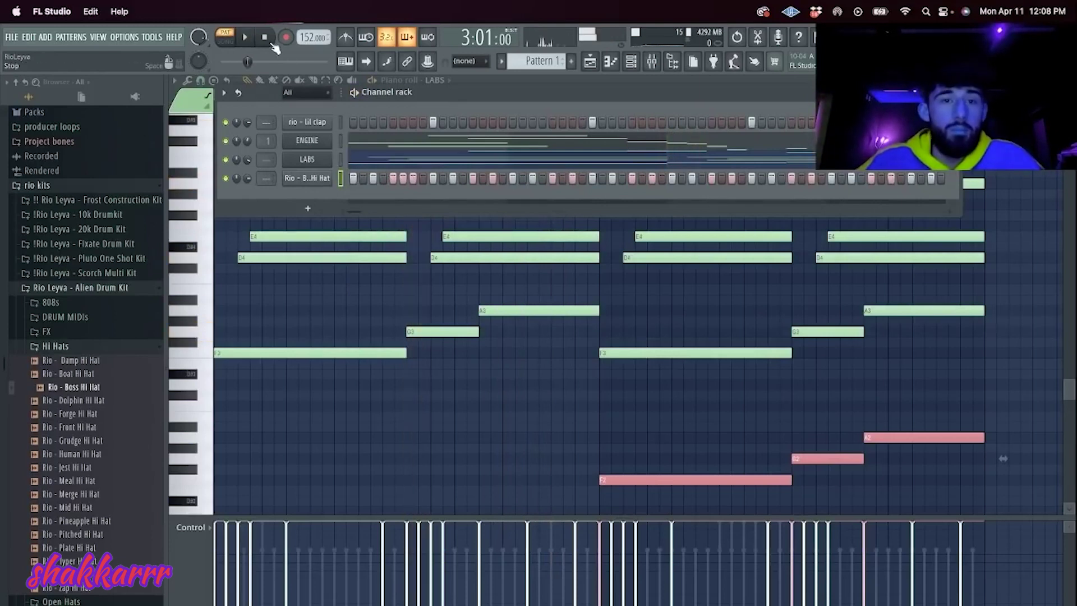
pyautogui.press('space')
pyautogui.press('space')
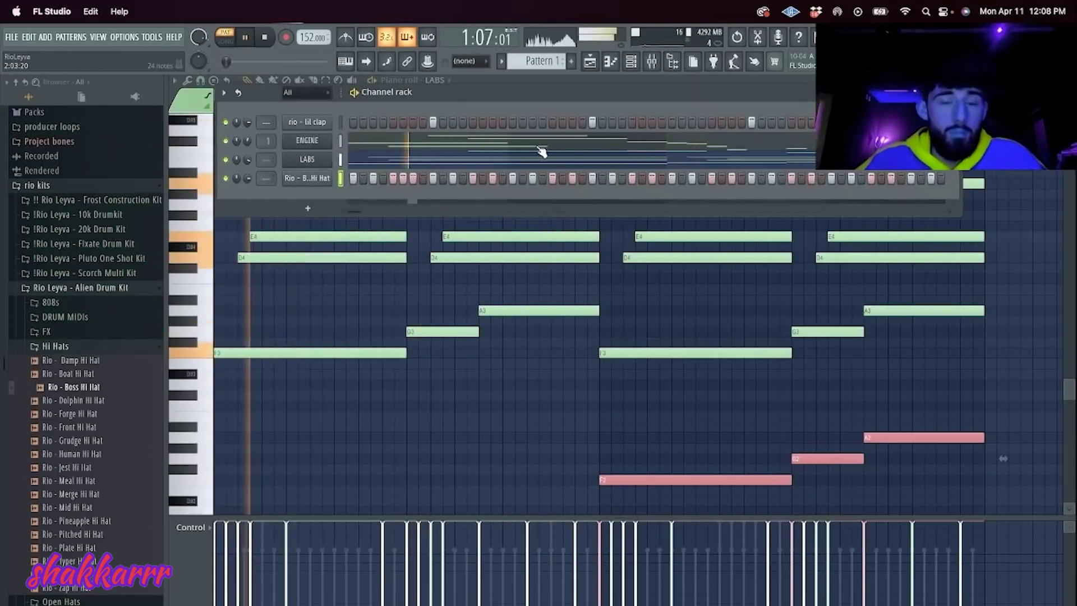
# Step: Add hi-hat hits on step 2 of bars 2, 3 and 4 and step 14 of bar 3, removing step 7 in bars 2 and 4
pyautogui.click(523, 180)
pyautogui.rightClick(574, 181)
pyautogui.click(683, 181)
pyautogui.click(801, 179)
pyautogui.click(843, 180)
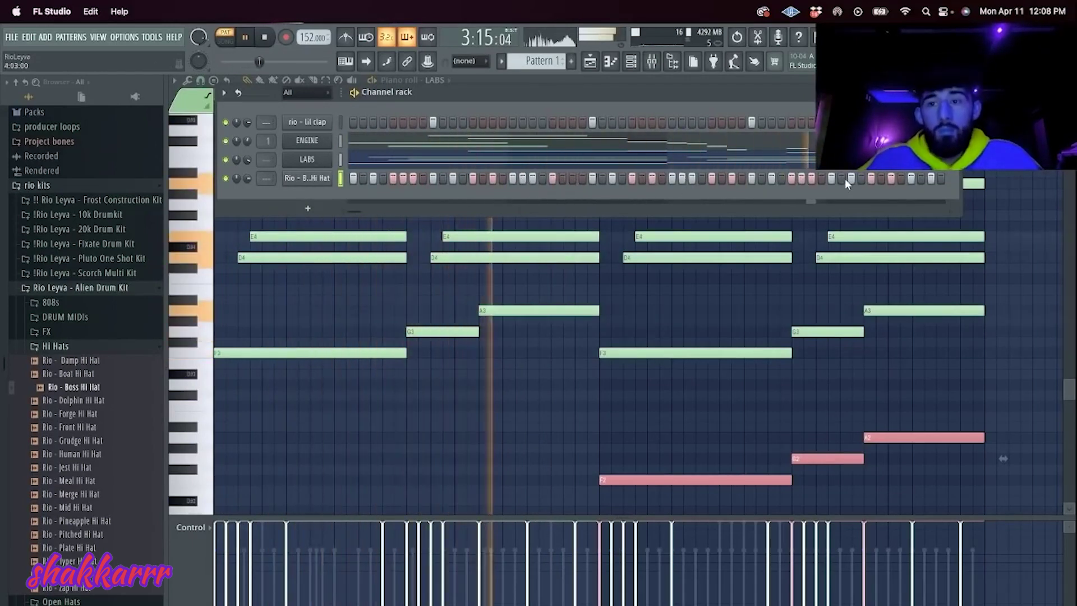
pyautogui.rightClick(891, 178)
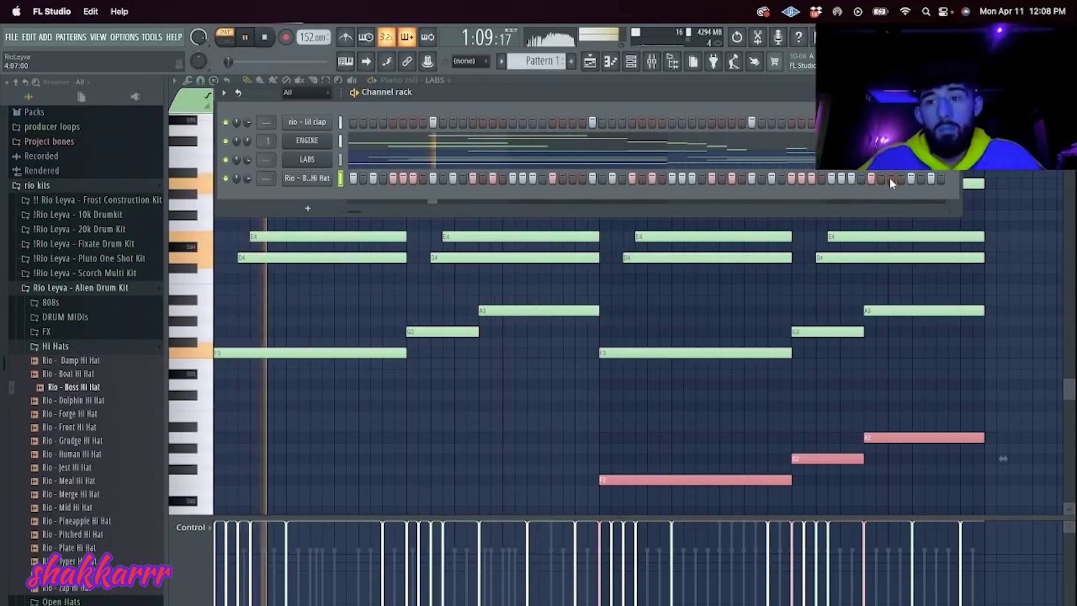
# Step: In the hi-hat piano roll, move the bar 4 note from step 11 to step 12 and delete the one on step 13
pyautogui.rightClick(309, 179)
pyautogui.click(366, 179)
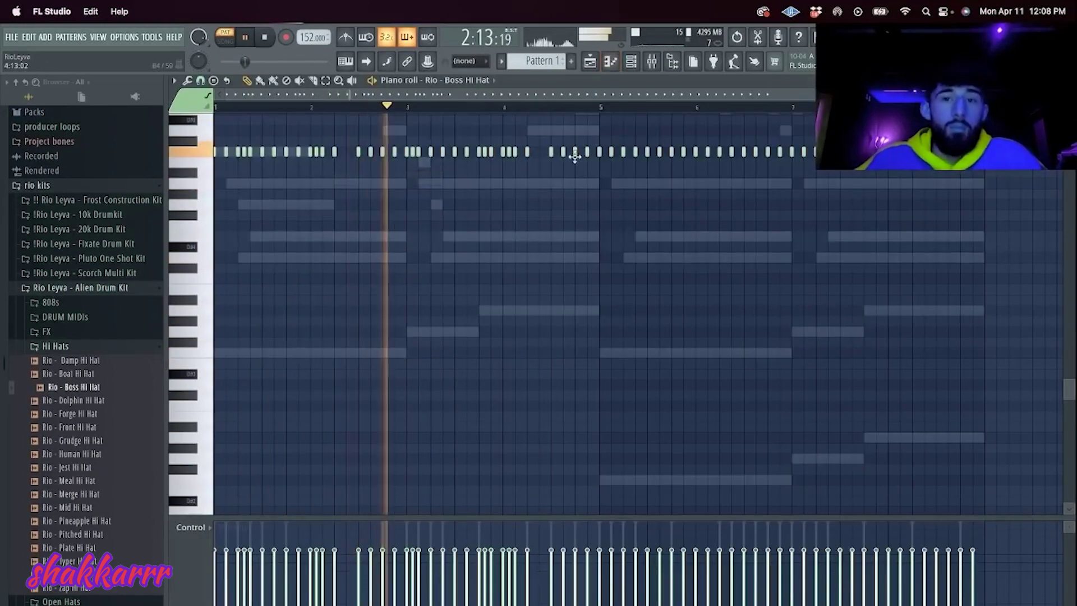
pyautogui.moveTo(563, 154); pyautogui.dragTo(570, 154)
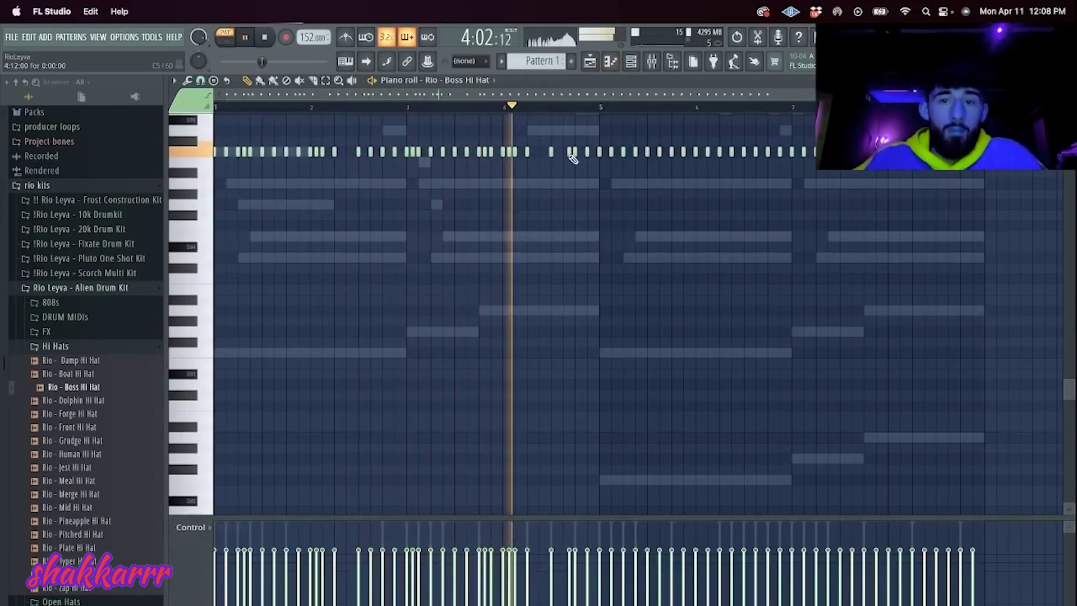
pyautogui.rightClick(576, 154)
# Step: Replace the straight hi-hat notes in bars 5 to 8 with a copy of the first four bars' pattern
pyautogui.moveTo(1013, 177); pyautogui.dragTo(215, 108)
pyautogui.press('super+x')
pyautogui.press('super+b')
pyautogui.press('super+d')
# Step: Replace the lil clap sample with Board Clap from the Alien Drum Kit's Snares : Claps folder
pyautogui.click(631, 61)
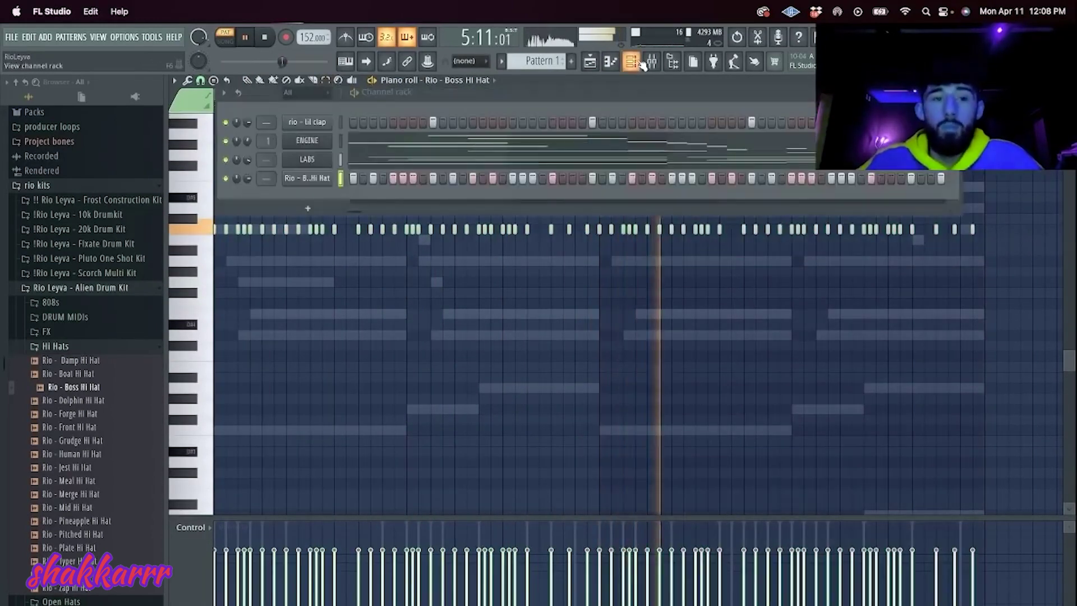
pyautogui.scroll(-5, 107, 367)
pyautogui.click(62, 485)
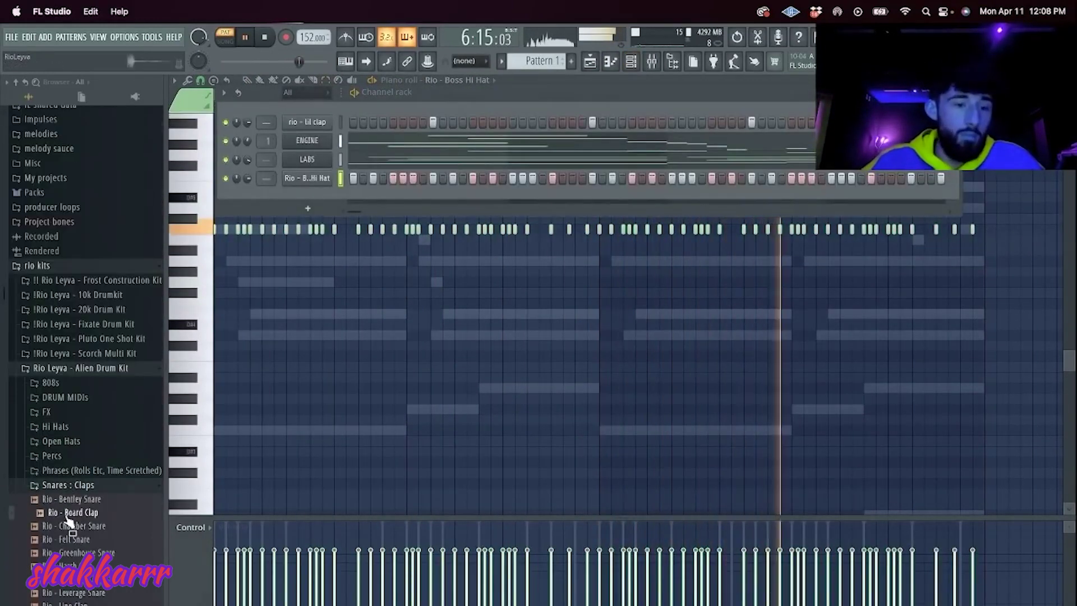
pyautogui.moveTo(70, 512); pyautogui.dragTo(311, 117)
pyautogui.click(311, 117)
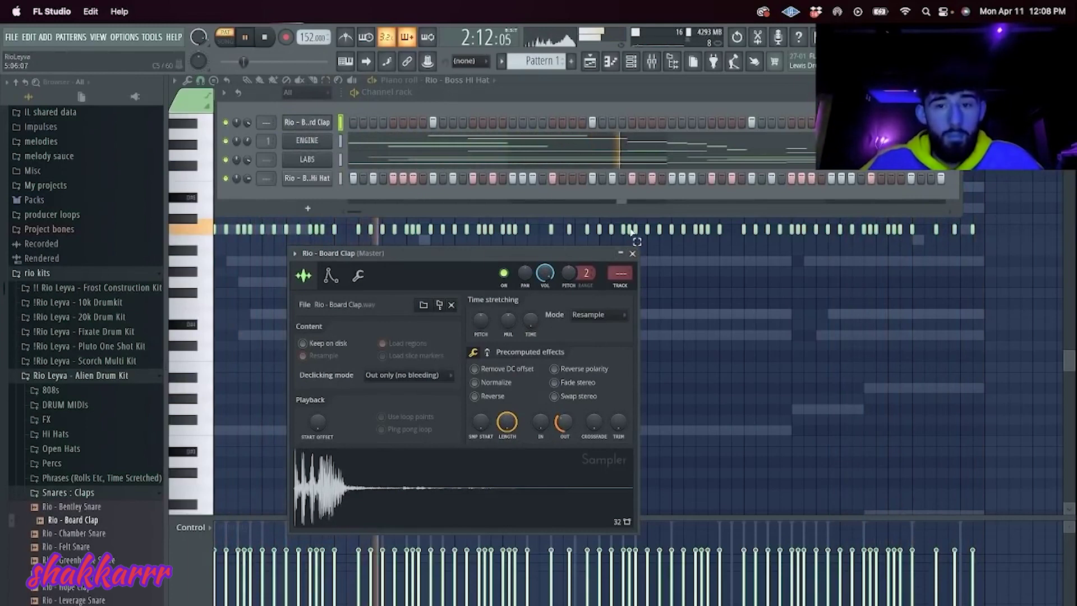
pyautogui.click(633, 253)
# Step: Audition the Alien Drum Kit's claps and snares and add Marching Snare as a new channel below the hi-hat
pyautogui.scroll(-5, 79, 450)
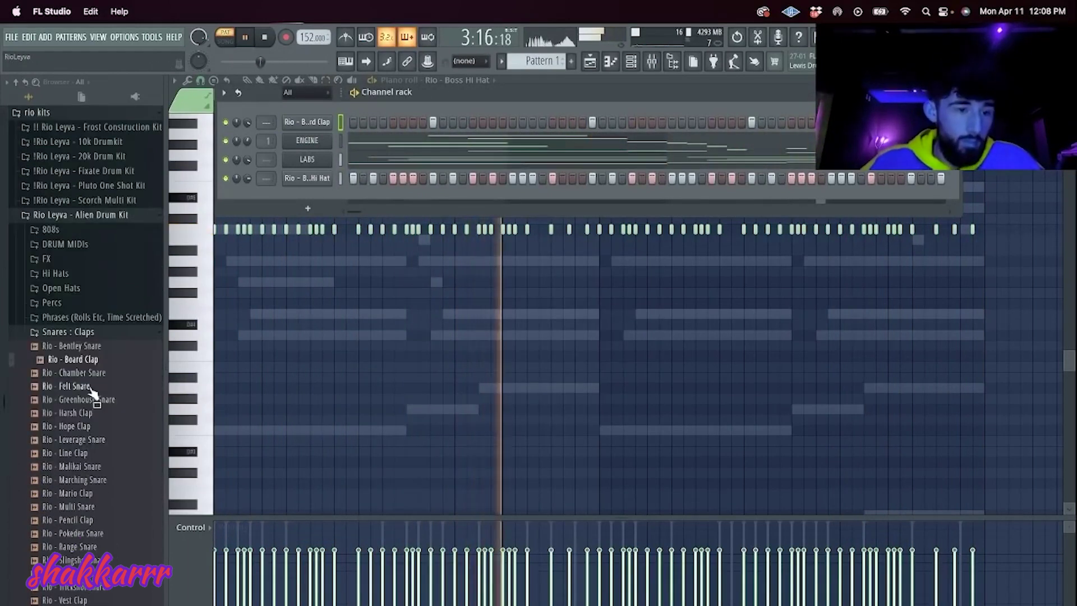
pyautogui.click(84, 414)
pyautogui.click(81, 453)
pyautogui.click(80, 469)
pyautogui.click(82, 481)
pyautogui.moveTo(82, 481); pyautogui.dragTo(333, 192)
pyautogui.press('space')
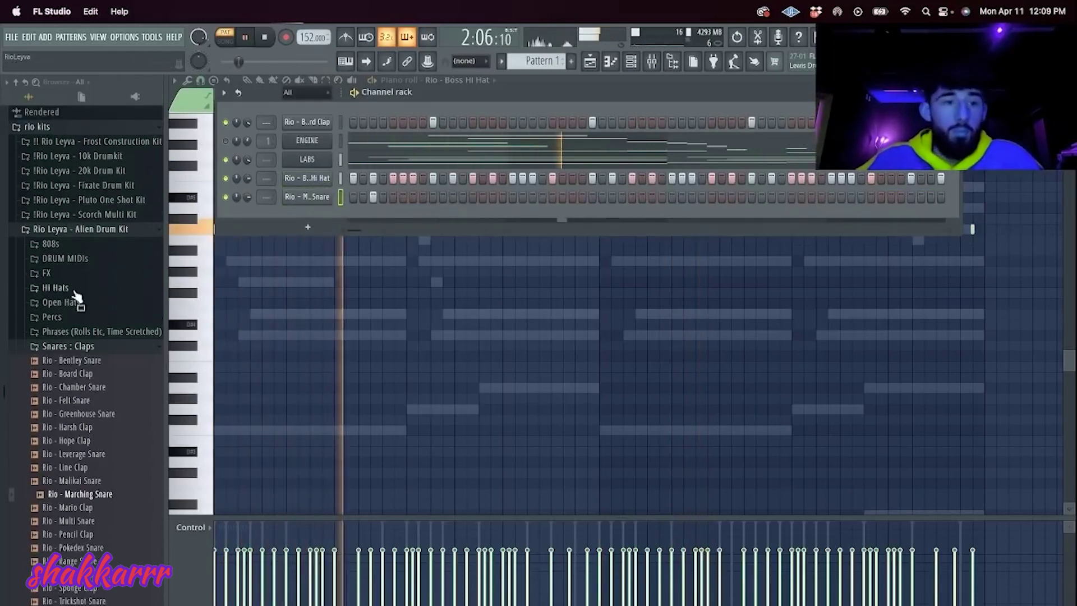
# Step: Add the 10k Drumkit's carti snare as a new channel and replace Marching Snare with accent snare
pyautogui.scroll(4, 113, 250)
pyautogui.click(91, 213)
pyautogui.click(54, 359)
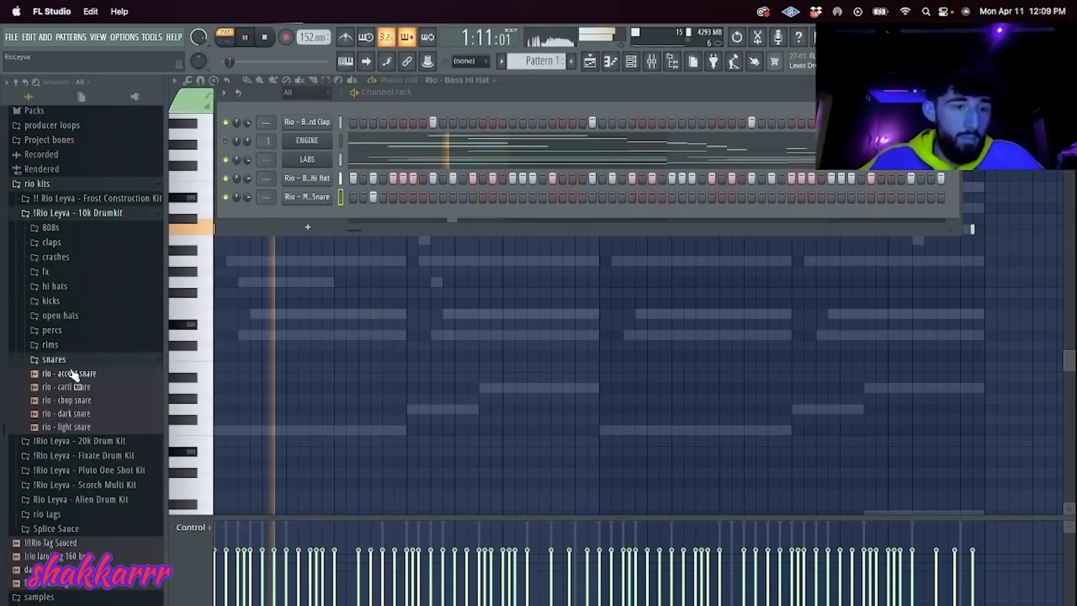
pyautogui.moveTo(318, 211); pyautogui.dragTo(318, 212)
pyautogui.press('space')
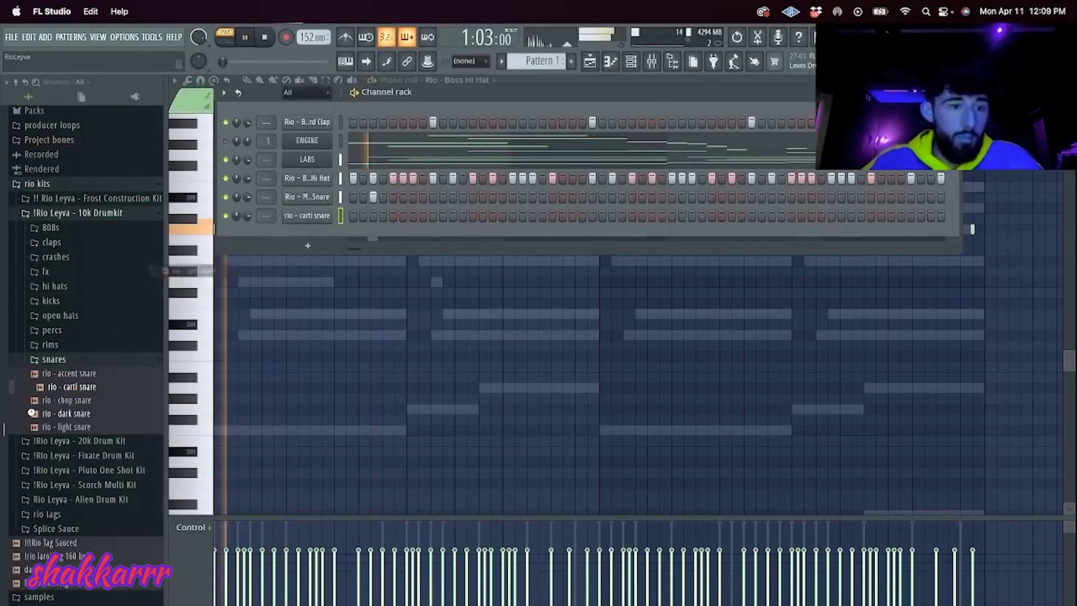
pyautogui.moveTo(66, 375); pyautogui.dragTo(311, 197)
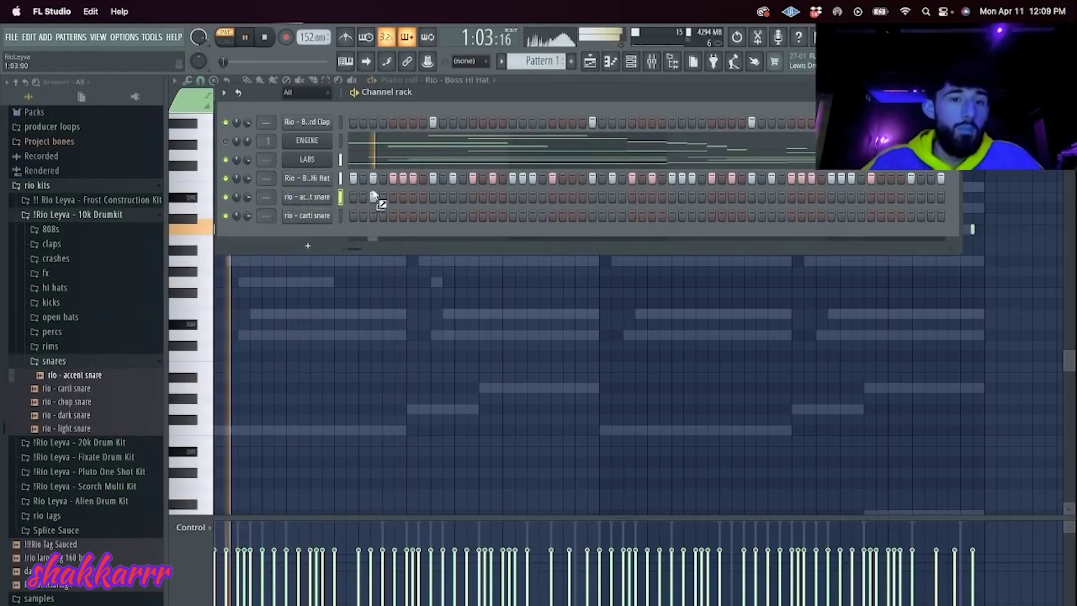
# Step: Place a carti snare on step 15 of bar 2 and an accent snare on step 15 of bar 3, toggling the hi-hat on step 14
pyautogui.click(651, 215)
pyautogui.click(812, 196)
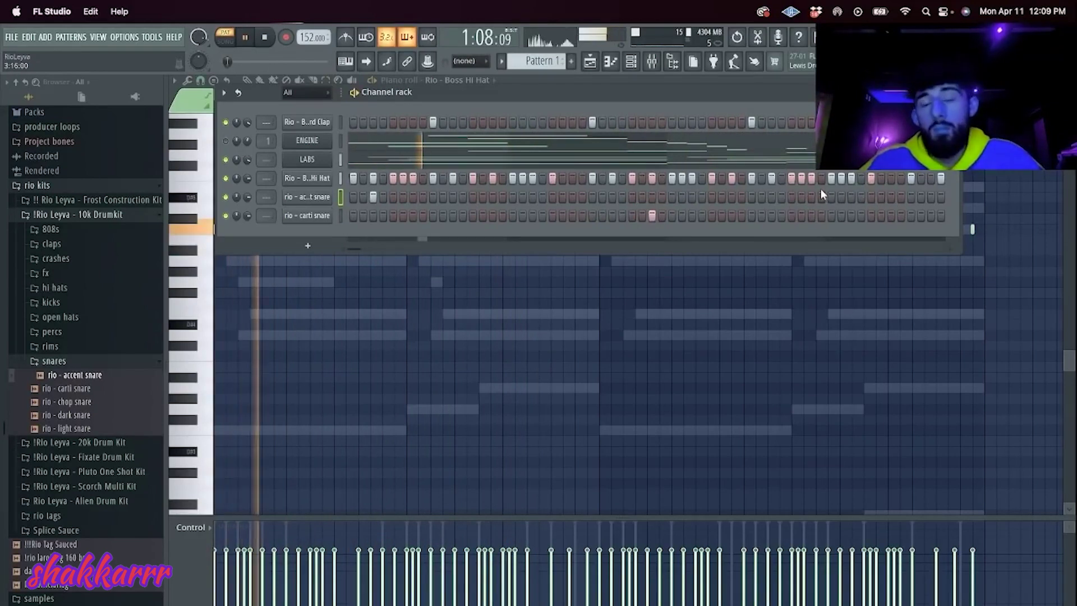
pyautogui.click(802, 179)
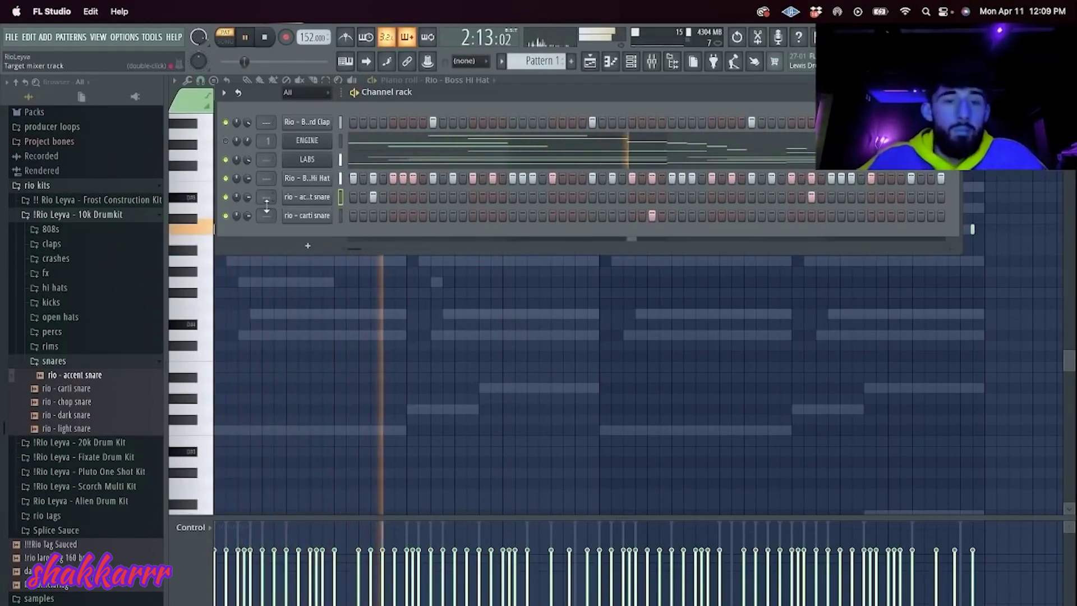
# Step: Duplicate the first four bars of the accent snare and carti snare notes into bars 5 to 8
pyautogui.rightClick(321, 197)
pyautogui.click(363, 194)
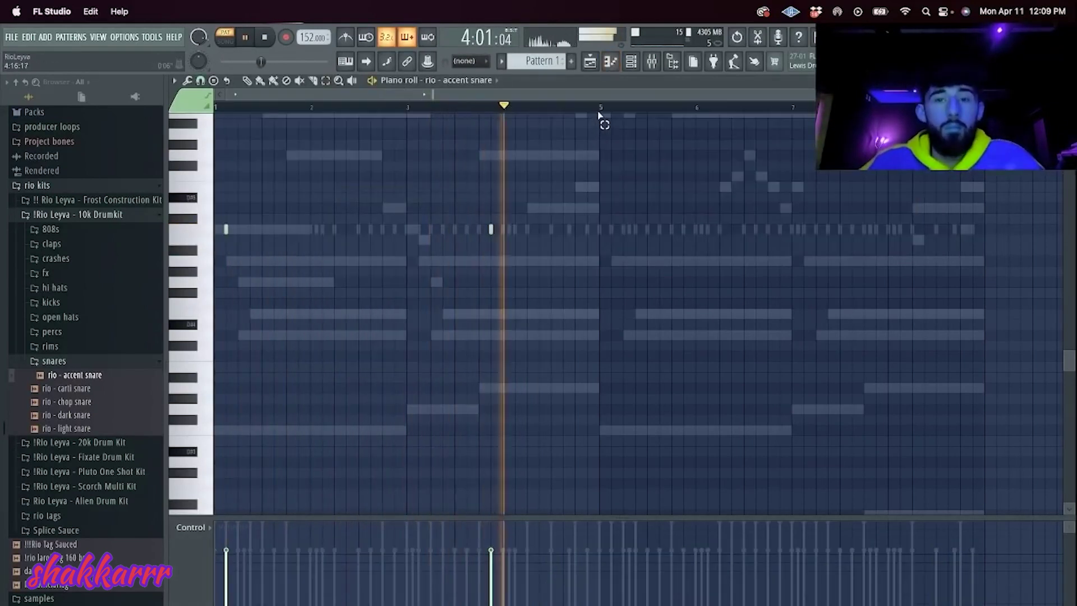
pyautogui.moveTo(599, 108); pyautogui.dragTo(216, 109)
pyautogui.hotkey('ctrl', 'b')
pyautogui.click(469, 82)
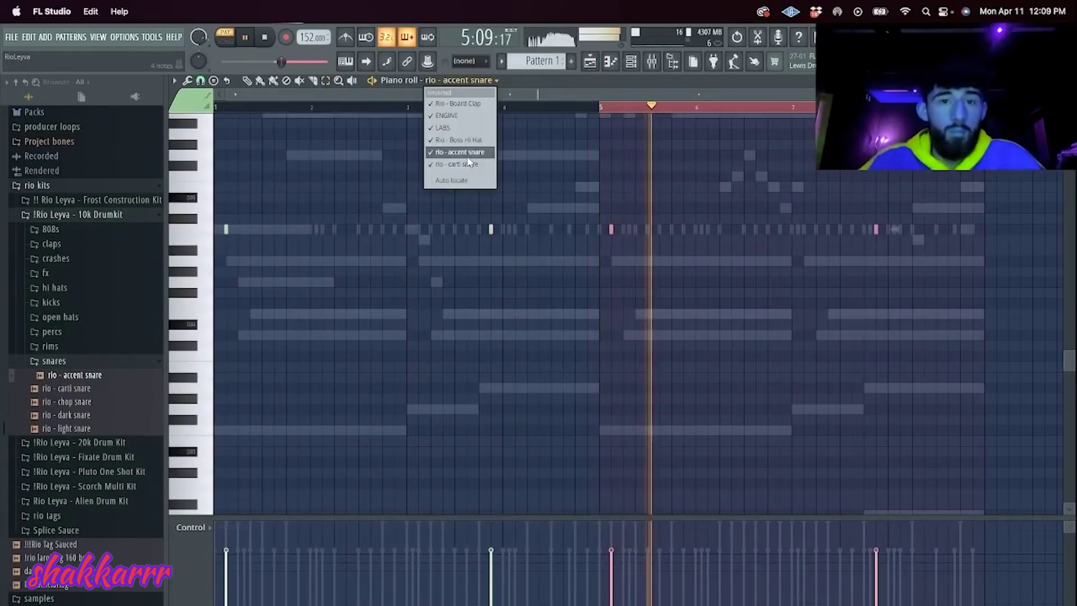
pyautogui.click(458, 164)
pyautogui.hotkey('ctrl', 'd')
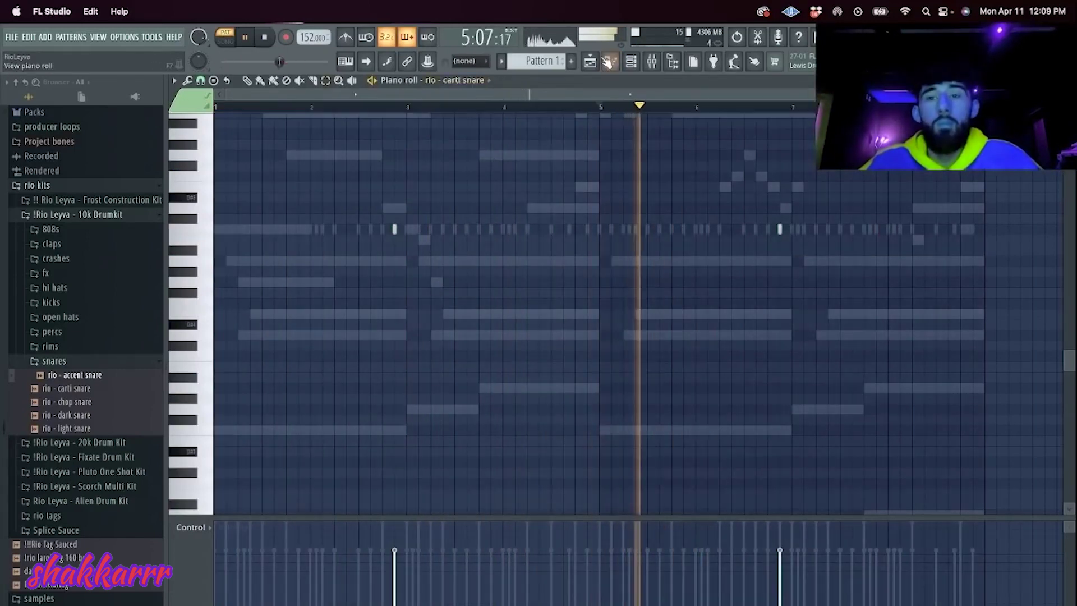
# Step: Return to the channel rack and clone the LABS channel
pyautogui.press('Escape')
pyautogui.press('Escape')
pyautogui.click(630, 62)
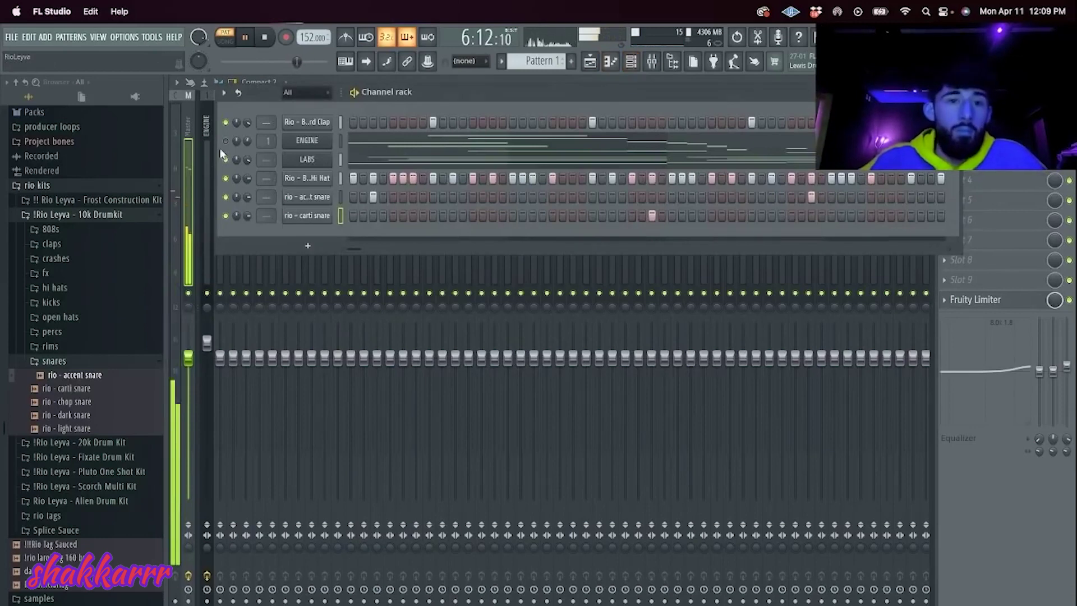
pyautogui.rightClick(307, 160)
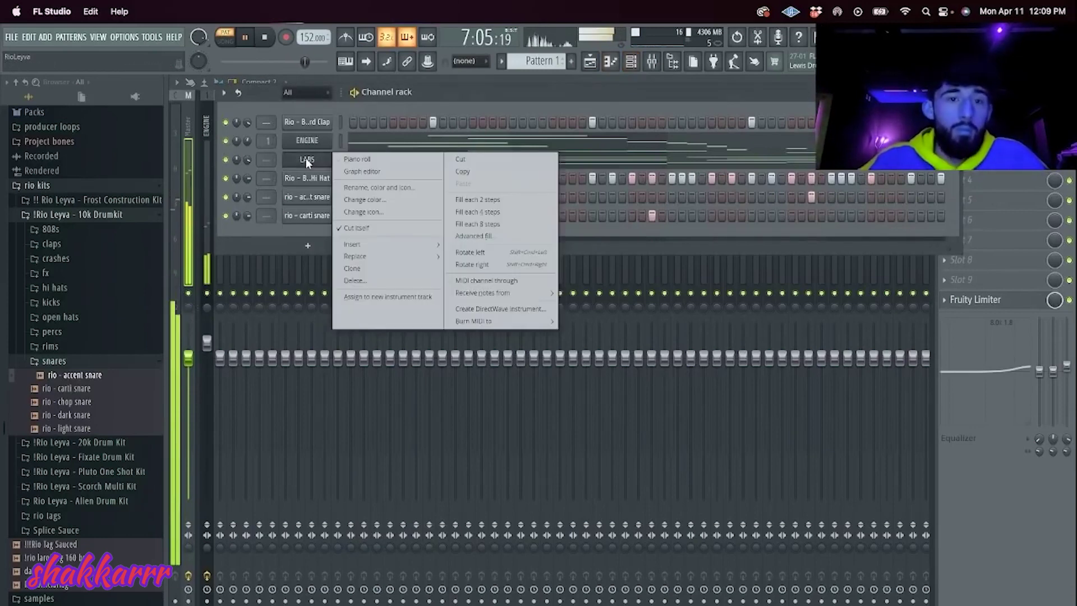
pyautogui.click(354, 268)
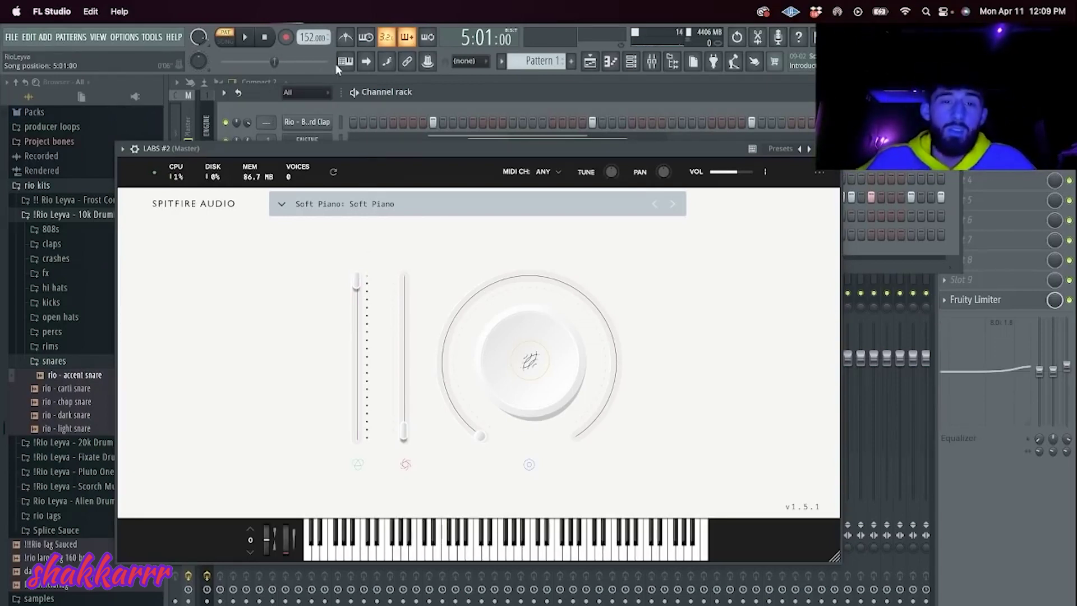
# Step: Load the Trumpet Fields preset Coast Is Clear 1 in the cloned LABS instrument and close its window
pyautogui.click(414, 209)
pyautogui.scroll(-5, 524, 319)
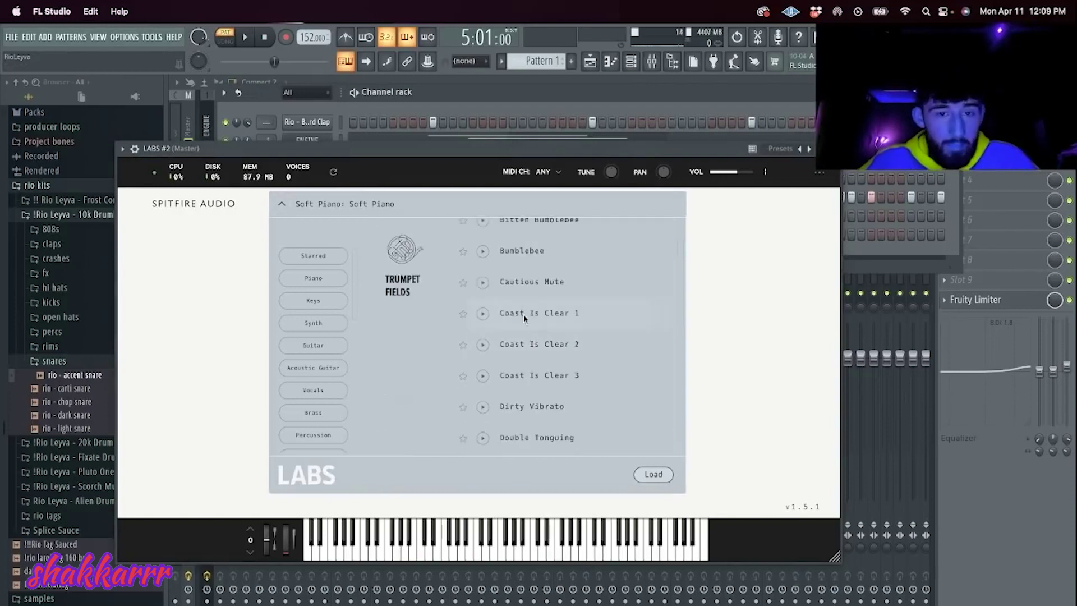
pyautogui.doubleClick(533, 315)
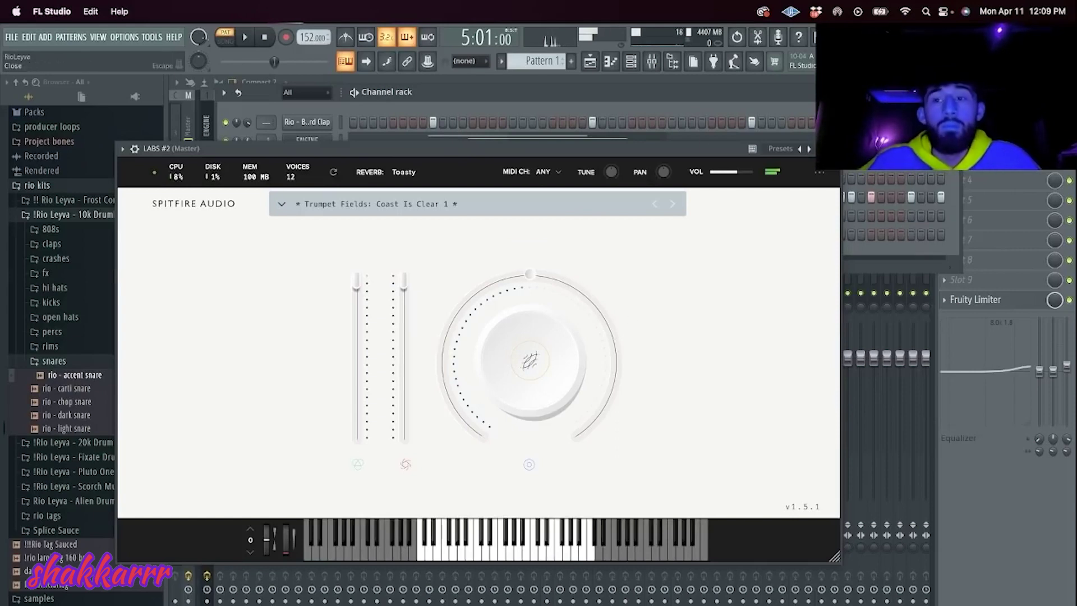
pyautogui.click(832, 149)
pyautogui.press('space')
# Step: In the LABS #2 piano roll, draw a C5 note across bars 1 and 2 and a B4 note across bars 3 and 4
pyautogui.rightClick(331, 177)
pyautogui.click(362, 178)
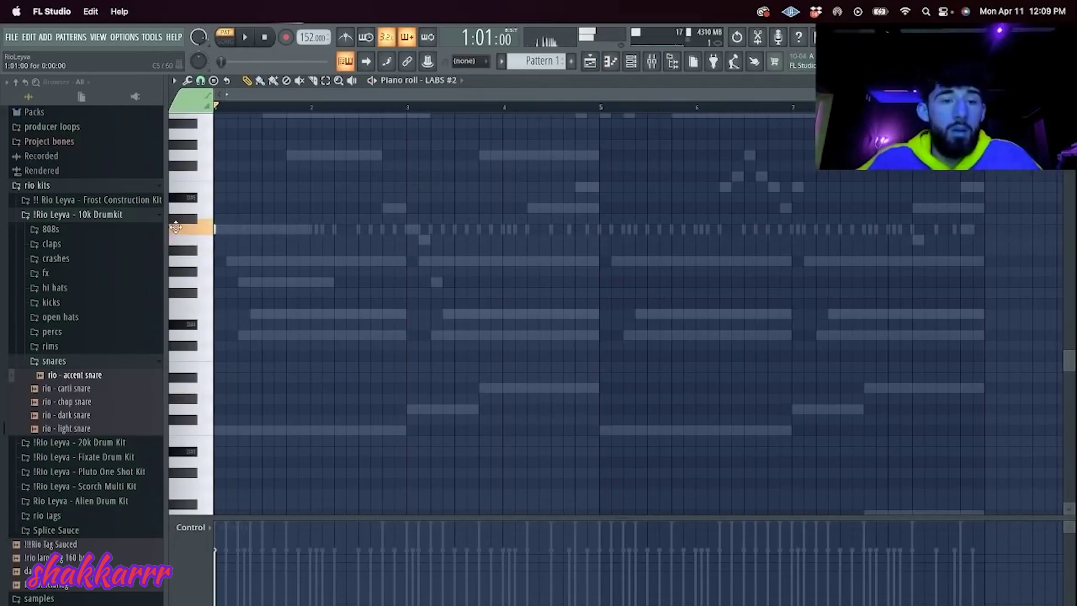
pyautogui.press('space')
pyautogui.moveTo(215, 230)
pyautogui.mouseDown()
pyautogui.moveTo(422, 230)
pyautogui.moveTo(398, 231)
pyautogui.moveTo(417, 240)
pyautogui.mouseUp()
pyautogui.click(412, 240)
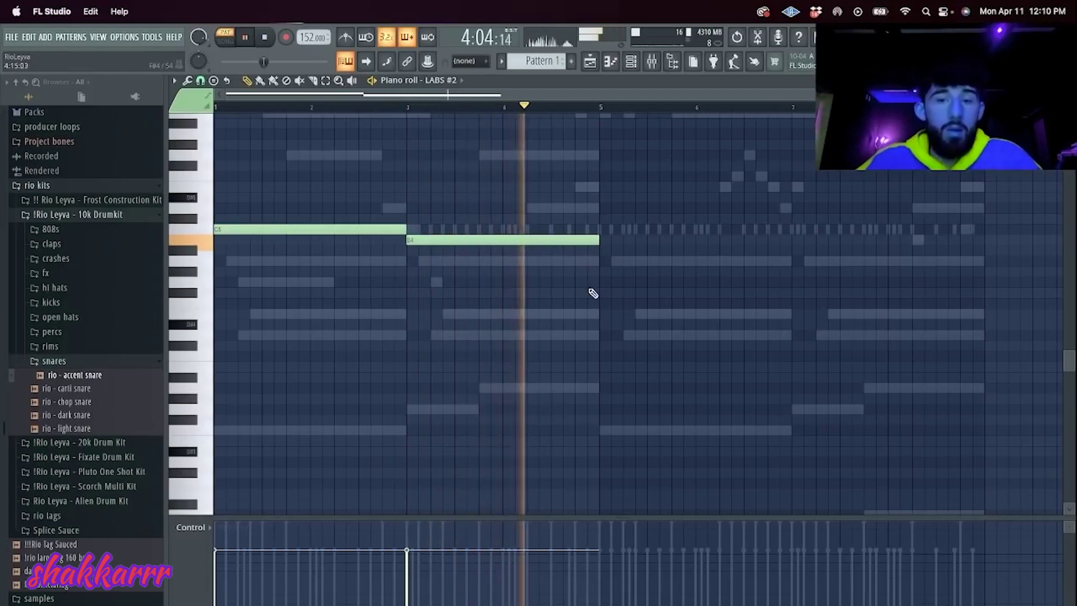
# Step: Add an A4 note across bars 5 and 6 and an E4 note across bars 7 and 8, and bring back the channel rack
pyautogui.moveTo(606, 293); pyautogui.dragTo(622, 257)
pyautogui.press('space')
pyautogui.click(601, 107)
pyautogui.press('space')
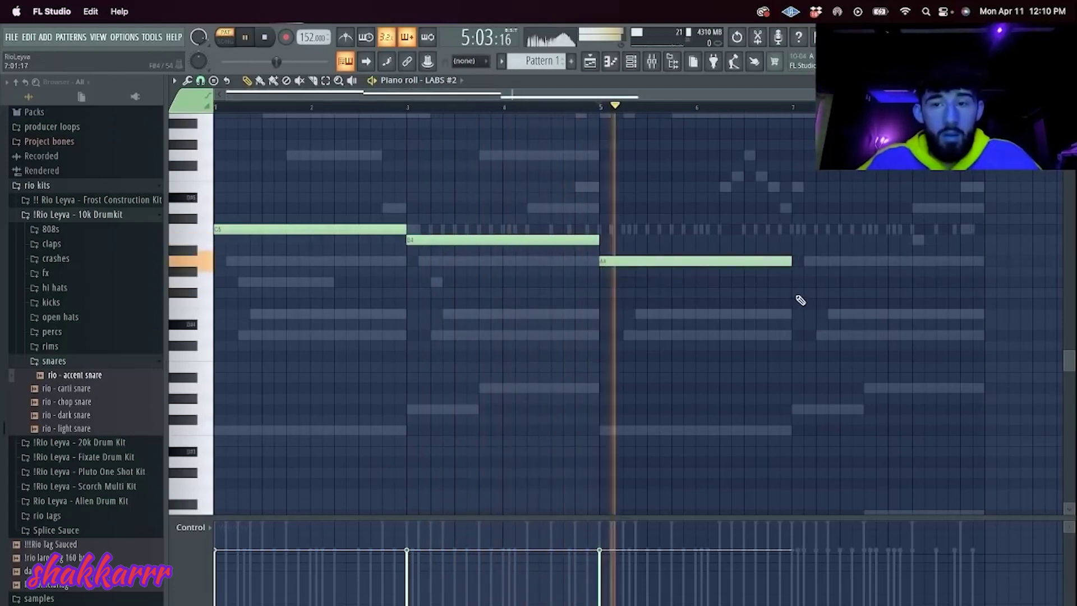
pyautogui.click(792, 314)
pyautogui.moveTo(803, 315); pyautogui.dragTo(806, 315)
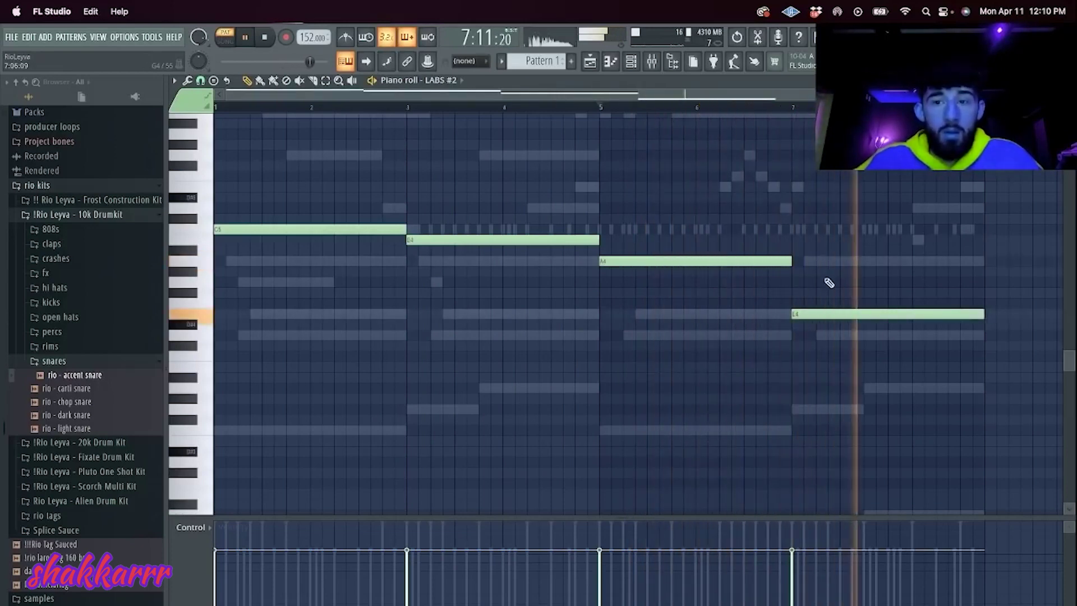
pyautogui.press('F6')
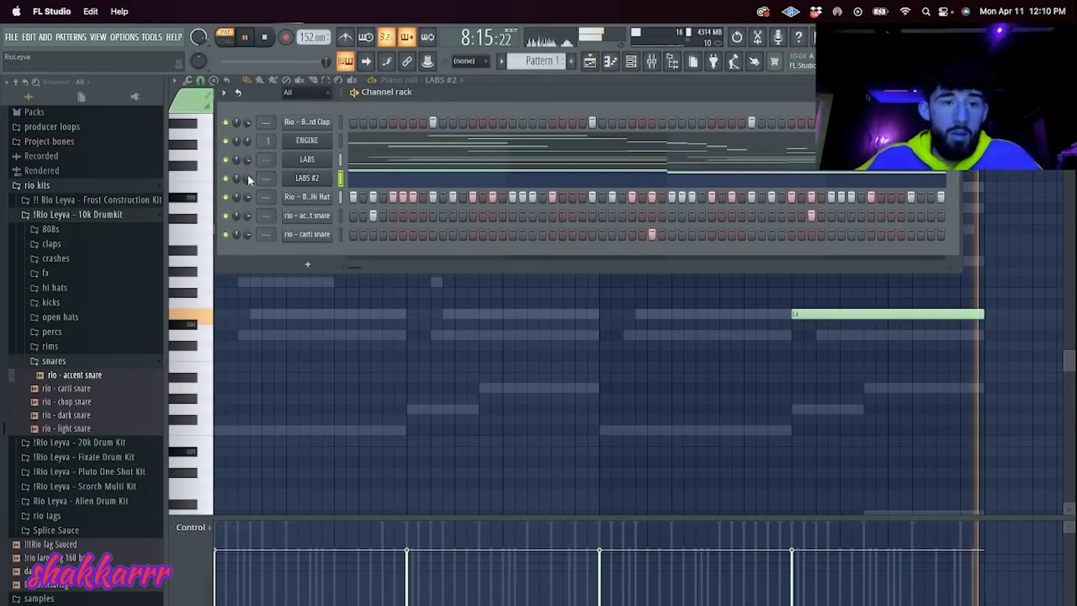
# Step: Clone the LABS #2 channel, load the Lap Steel preset Plucks in the copy and close its window
pyautogui.rightClick(333, 177)
pyautogui.click(393, 287)
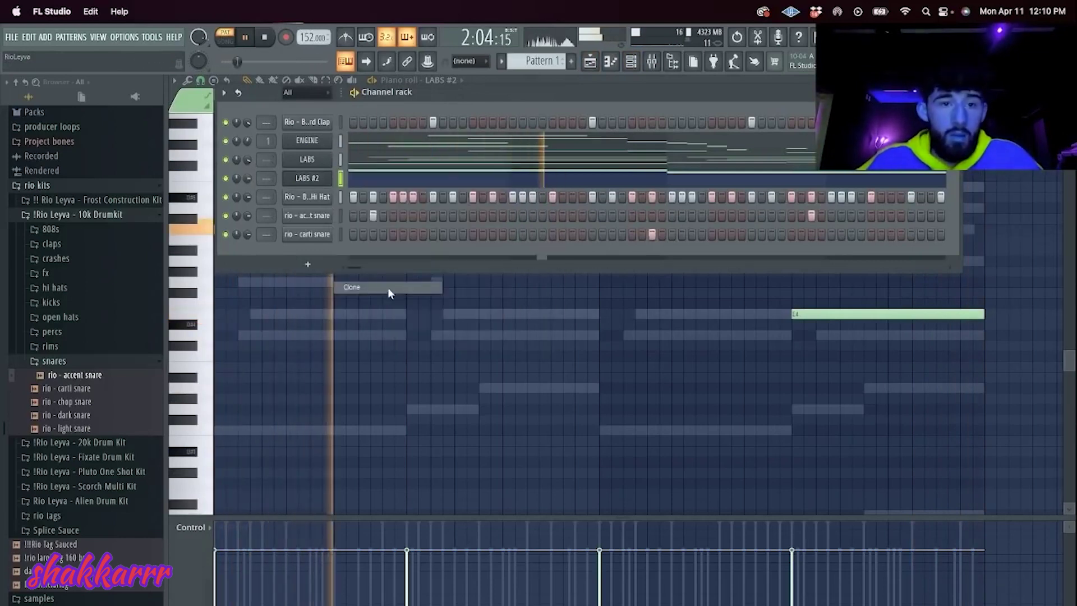
pyautogui.click(481, 221)
pyautogui.scroll(5, 569, 370)
pyautogui.scroll(-10, 574, 317)
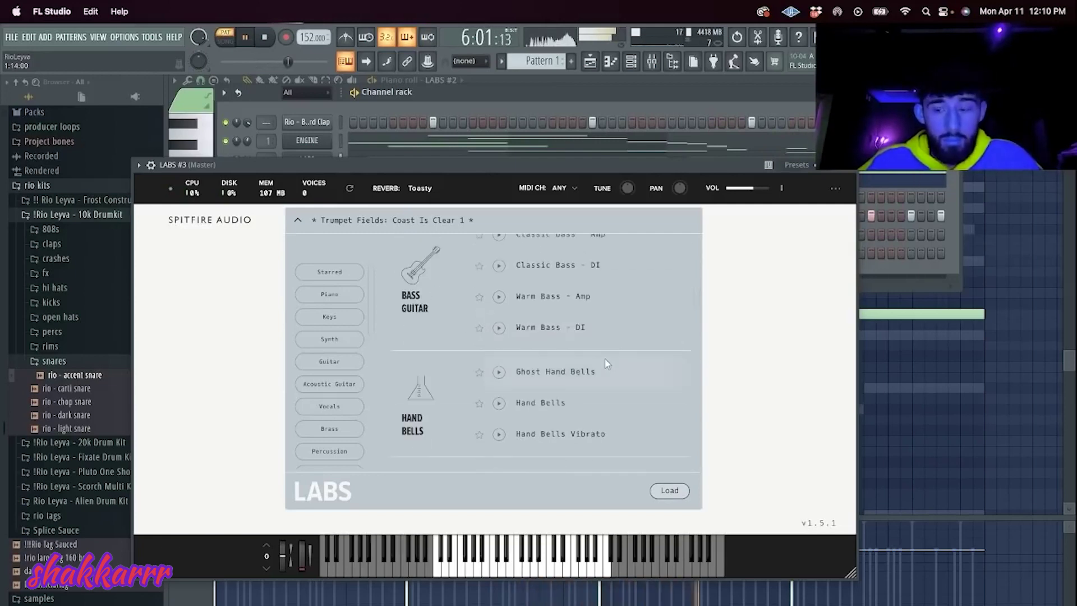
pyautogui.scroll(-4, 577, 376)
pyautogui.scroll(-1, 566, 390)
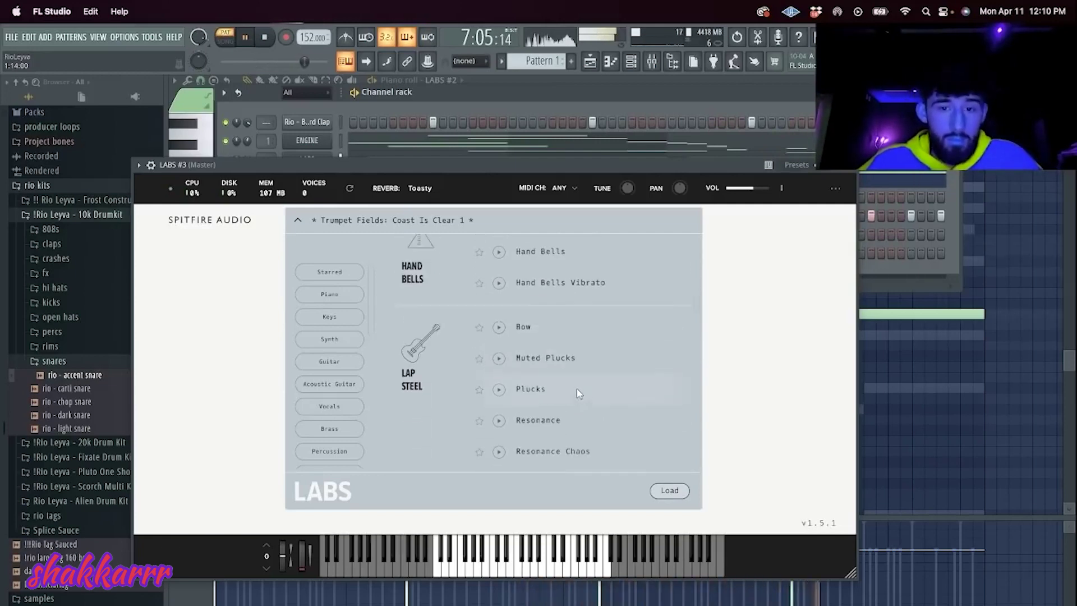
pyautogui.doubleClick(583, 358)
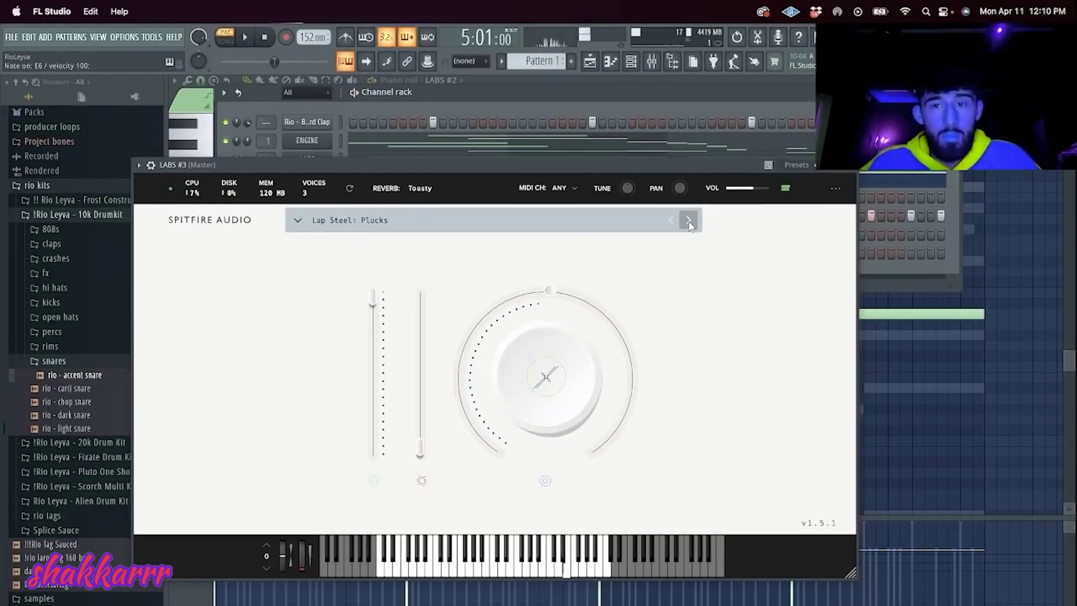
pyautogui.click(857, 173)
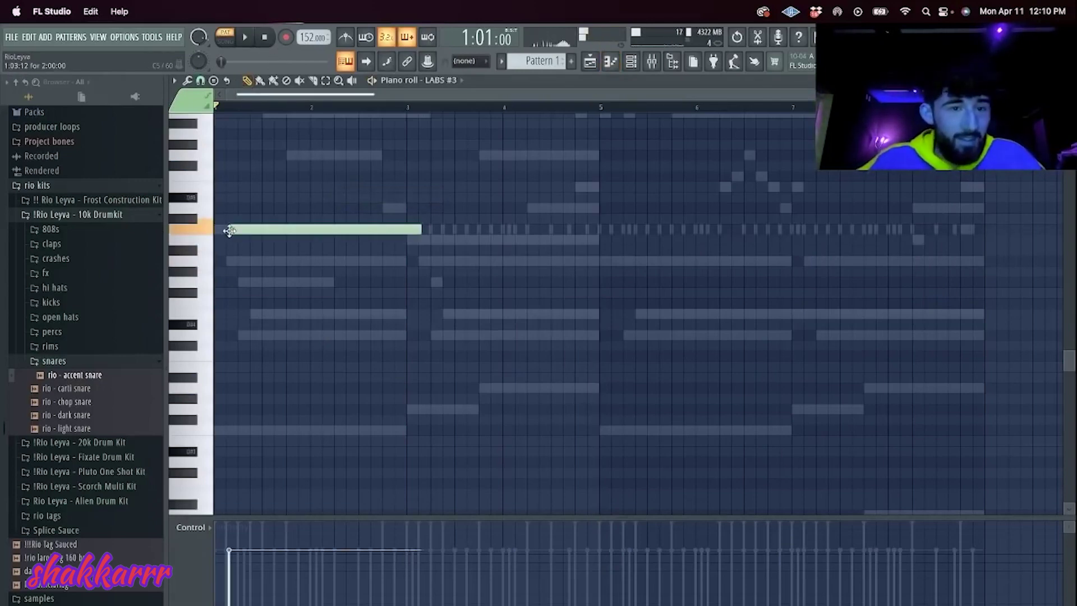
# Step: In the LABS #3 piano roll, place an E6 note across bars 1 and 2, then B5 and C6 notes filling bars 3 and 4
pyautogui.scroll(5, 238, 274)
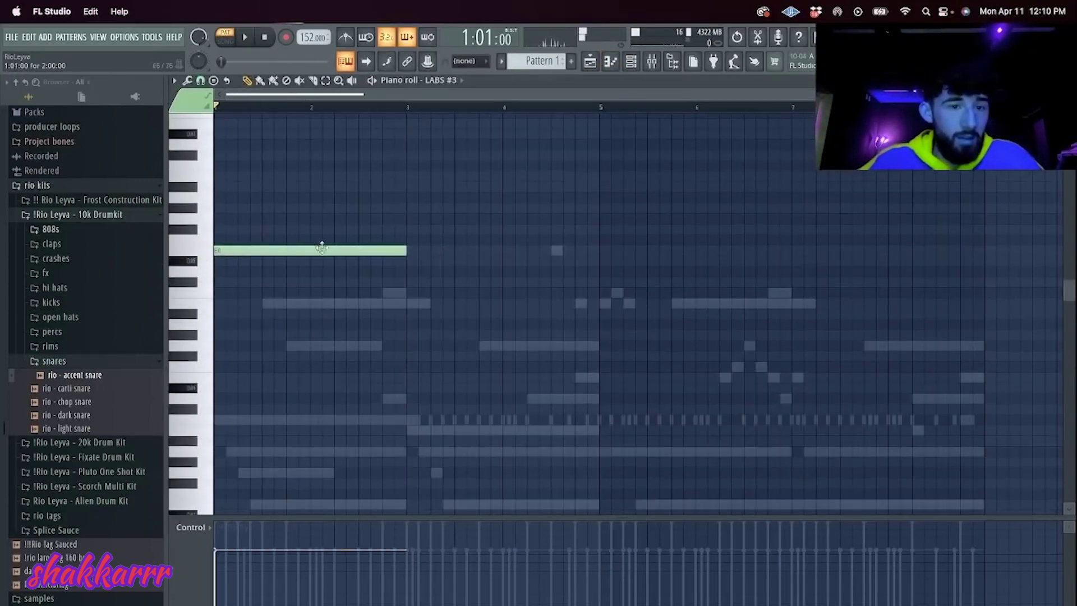
pyautogui.press('space')
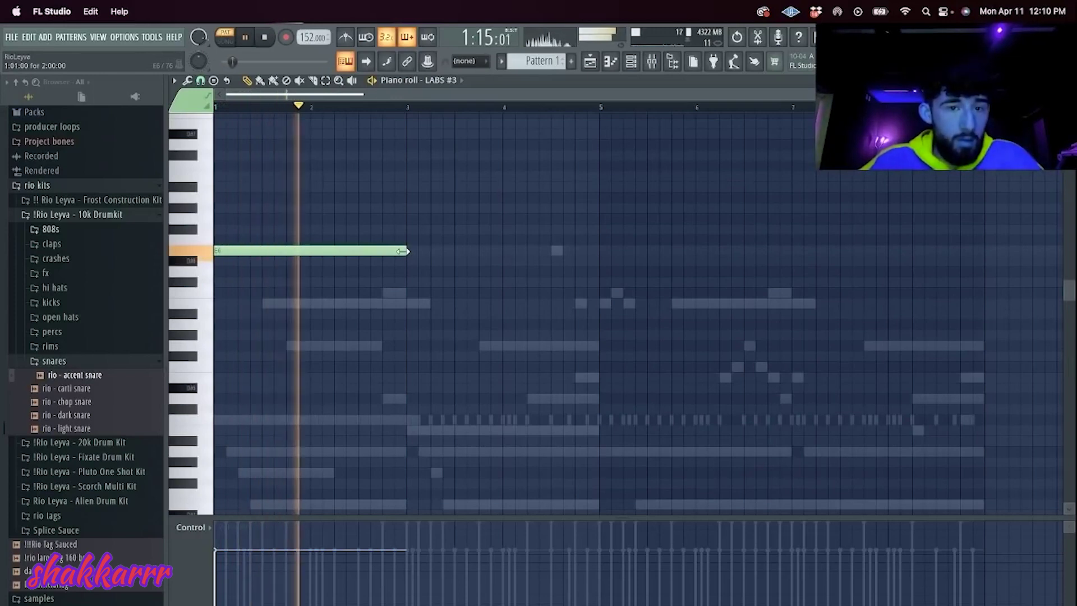
pyautogui.press('space')
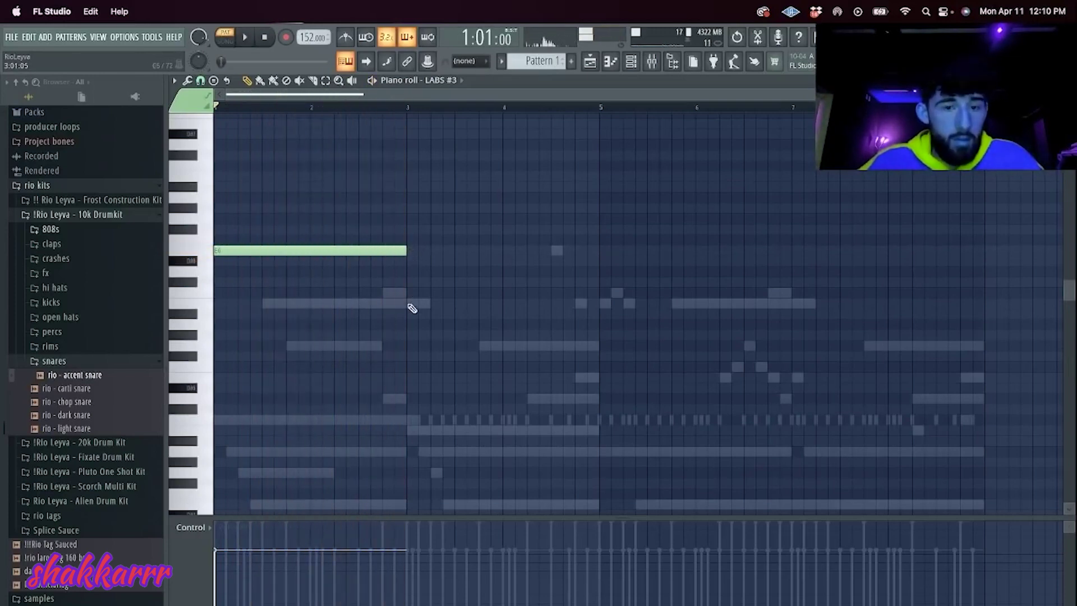
pyautogui.press('space')
pyautogui.moveTo(598, 306); pyautogui.dragTo(480, 304)
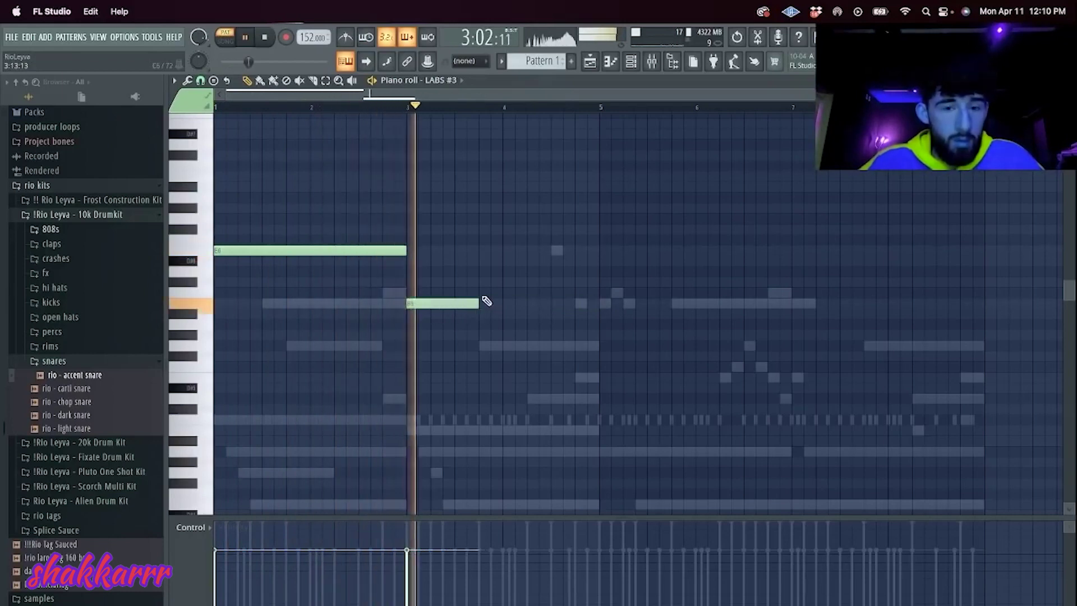
pyautogui.click(483, 292)
pyautogui.moveTo(550, 293); pyautogui.dragTo(599, 292)
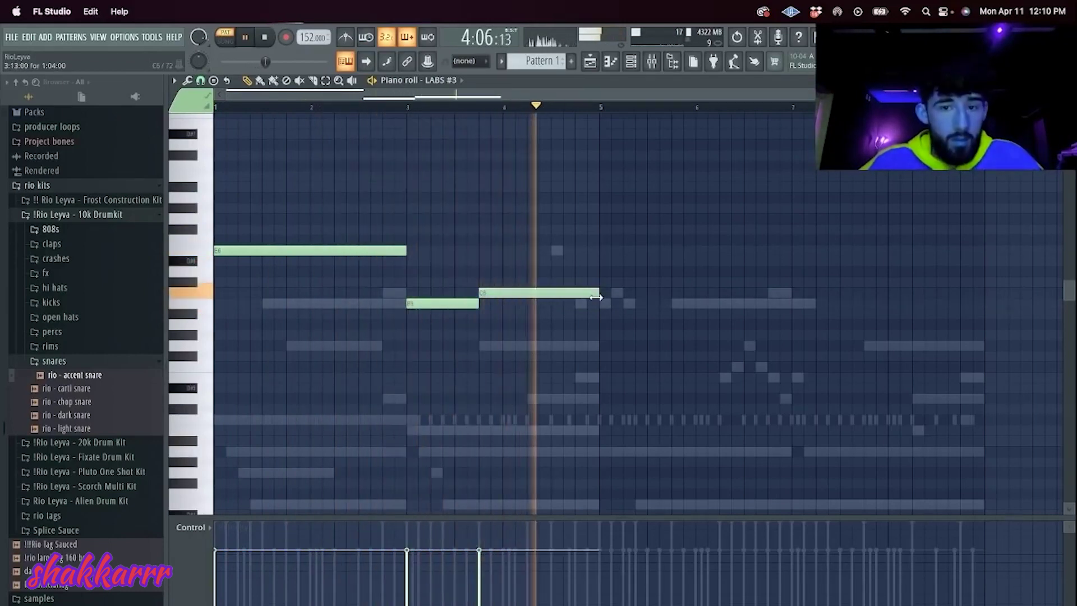
# Step: Duplicate the LABS #3 four-bar phrase across bars 5 to 8 and bring back the channel rack
pyautogui.hotkey('ctrl', 'a')
pyautogui.hotkey('ctrl', 'b')
pyautogui.click(630, 61)
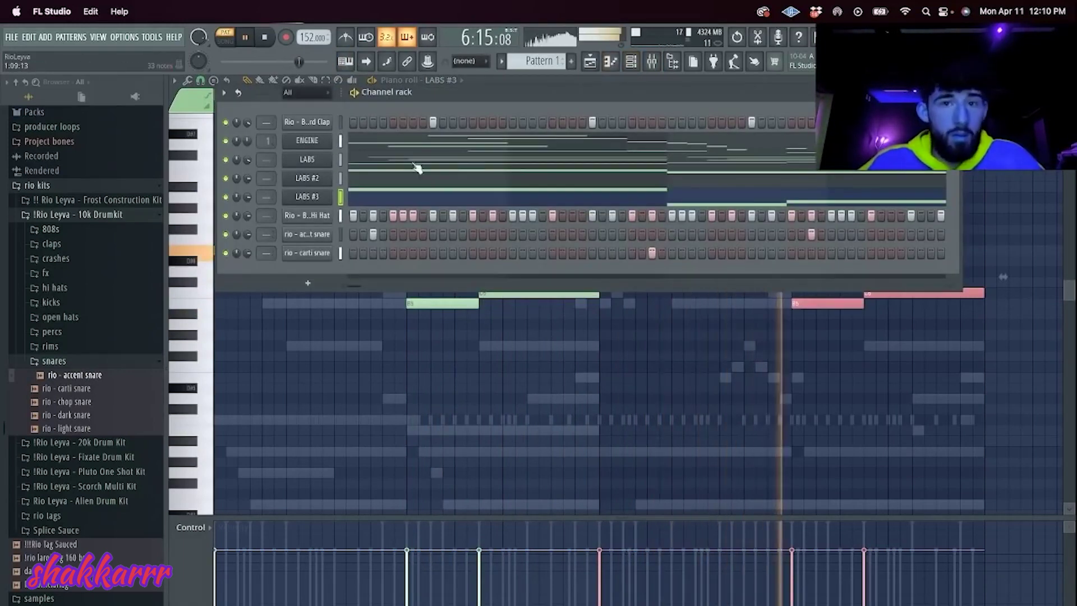
# Step: Solo the ENGINE channel and bring up the mixer with its insert effects
pyautogui.rightClick(225, 141)
pyautogui.click(244, 151)
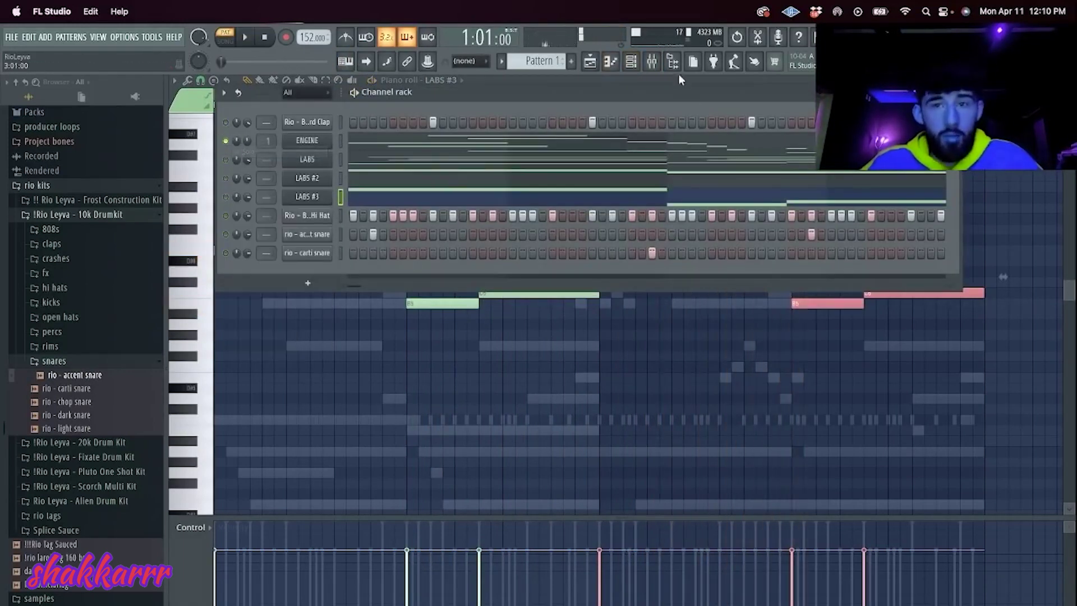
pyautogui.click(652, 61)
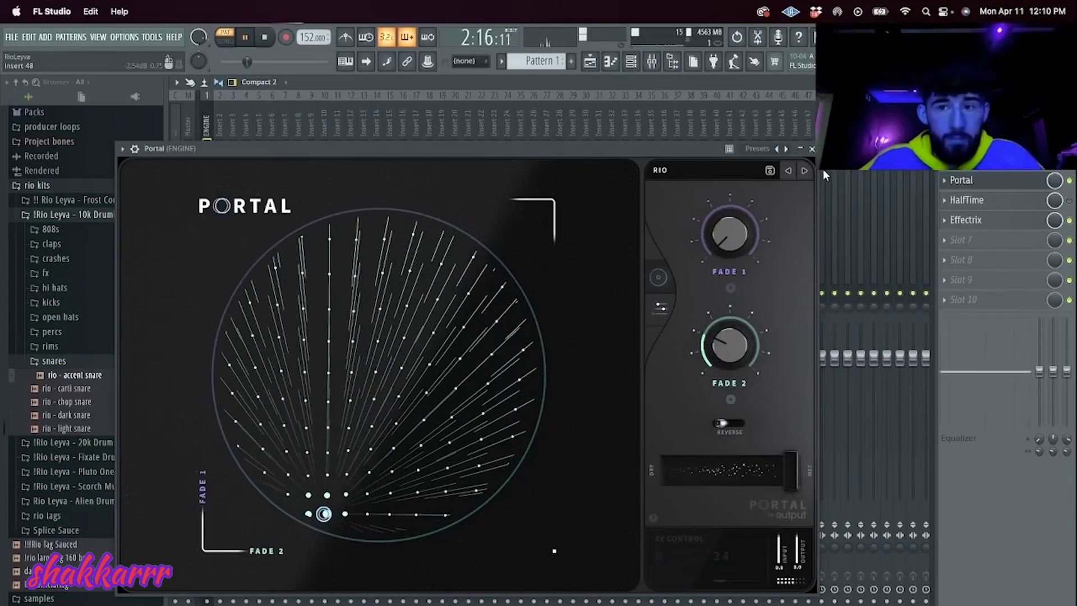
# Step: Switch the ENGINE track's Portal effect to the Shroomland preset, close it and turn on HalfTime
pyautogui.click(805, 171)
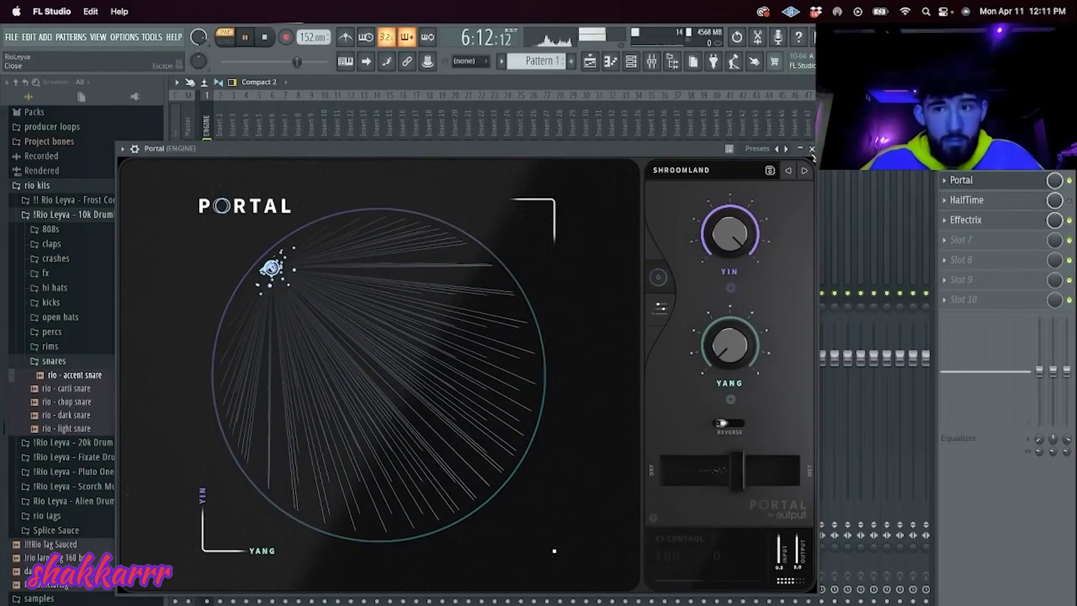
pyautogui.click(812, 150)
pyautogui.click(943, 201)
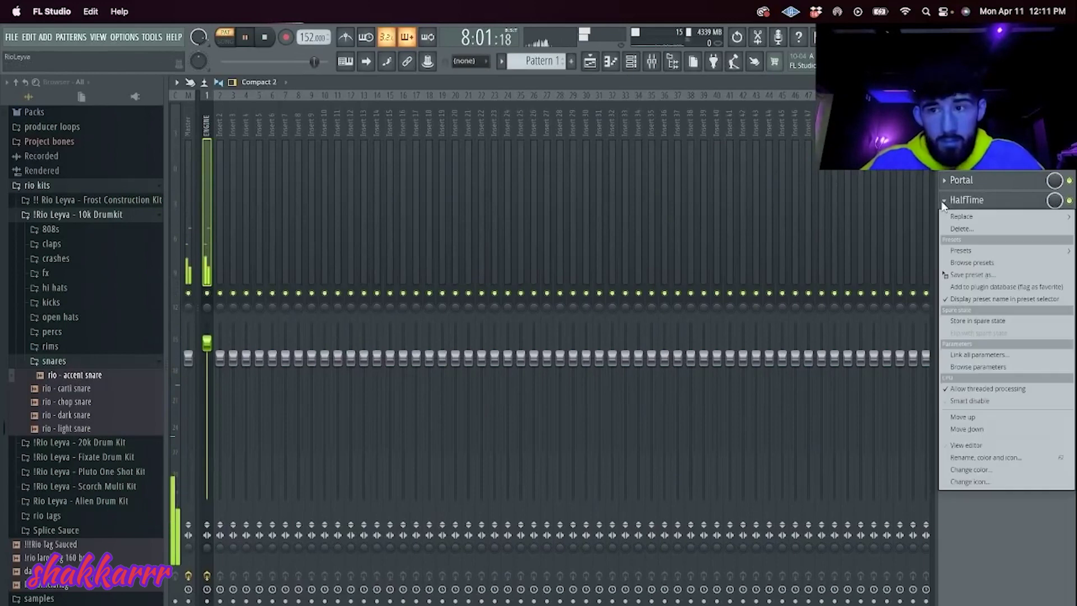
pyautogui.click(964, 204)
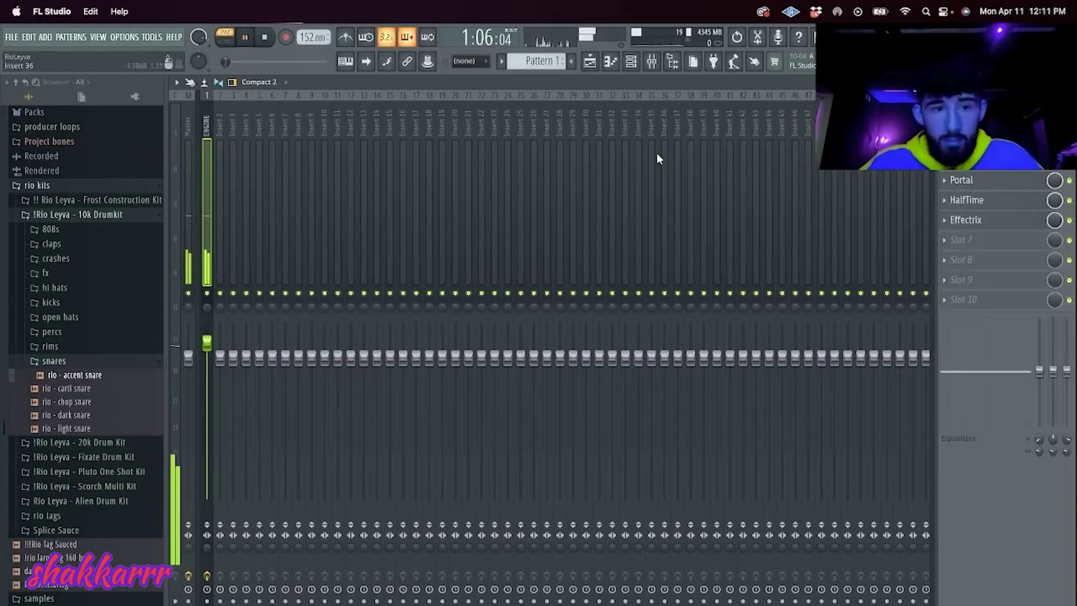
# Step: Add Fruity parametric EQ 2 to the ENGINE track, boosting the highs with band 7 and cutting the lows with band 1
pyautogui.click(966, 245)
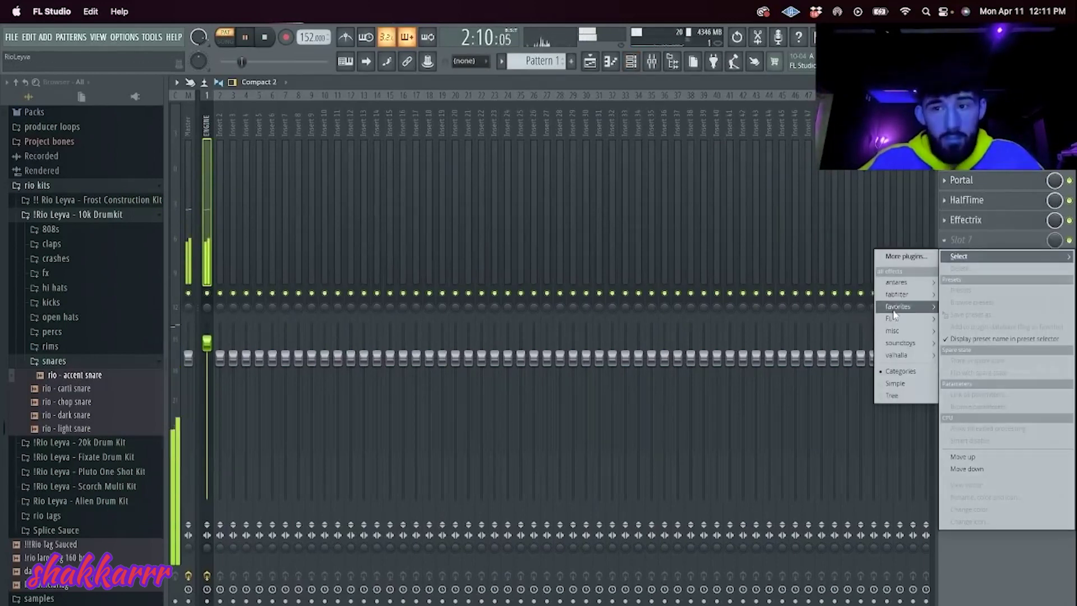
pyautogui.moveTo(910, 306)
pyautogui.click(835, 416)
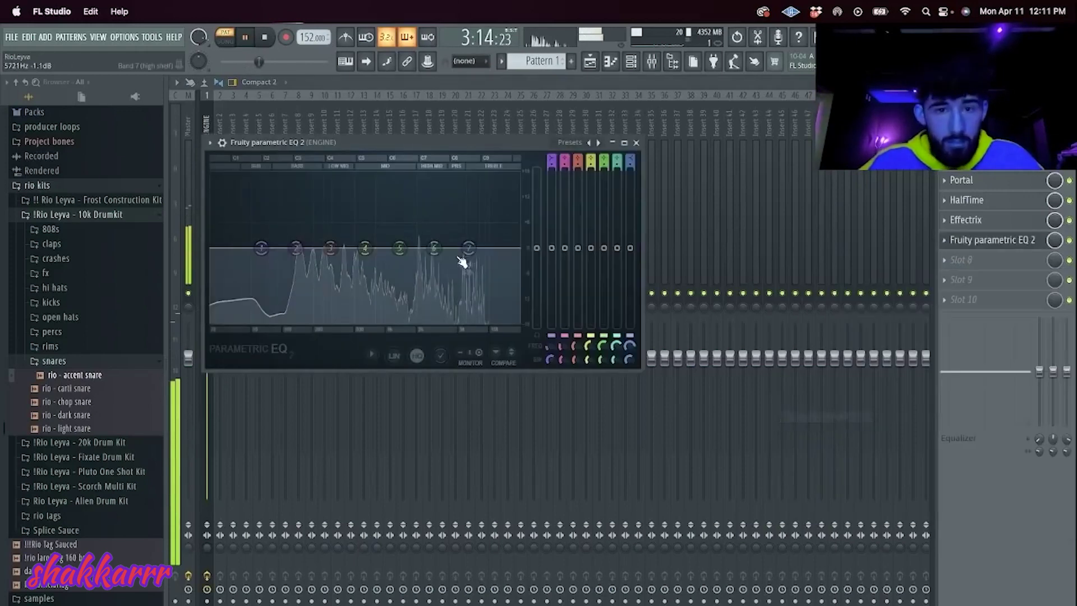
pyautogui.moveTo(468, 248); pyautogui.dragTo(389, 218)
pyautogui.moveTo(261, 248); pyautogui.dragTo(269, 282)
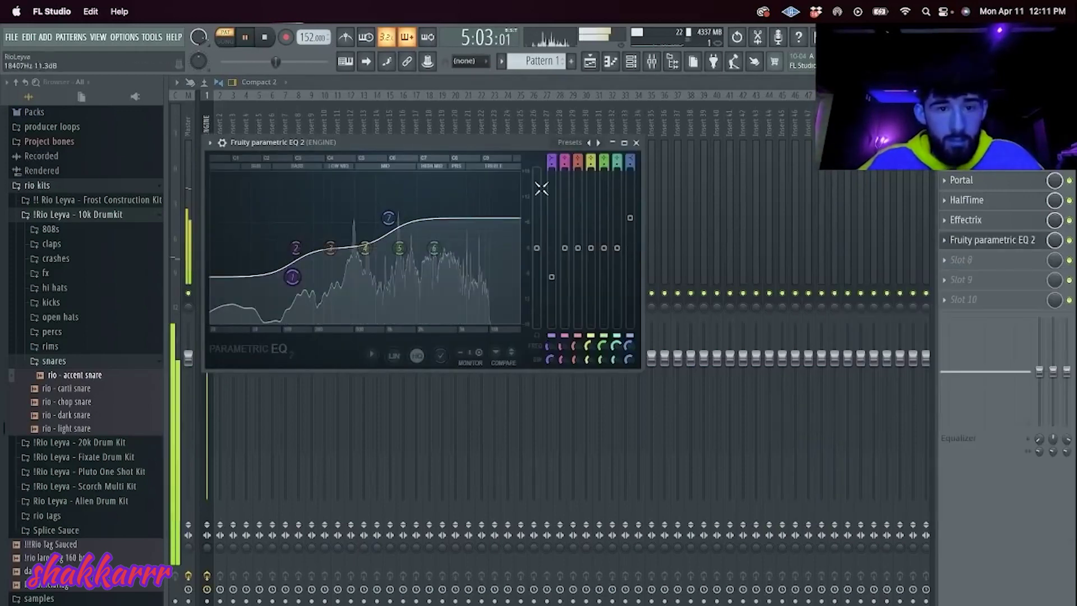
pyautogui.click(636, 142)
# Step: Add the rio - extend 808 sample to the channel rack as a new channel and open its piano roll
pyautogui.click(634, 63)
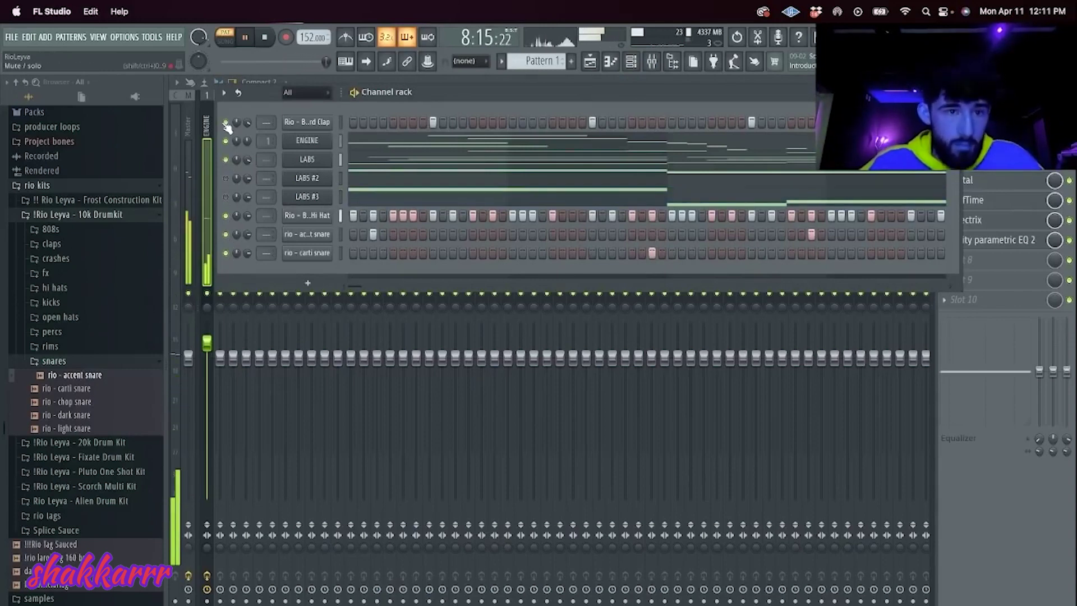
pyautogui.click(68, 230)
pyautogui.moveTo(87, 264); pyautogui.dragTo(337, 270)
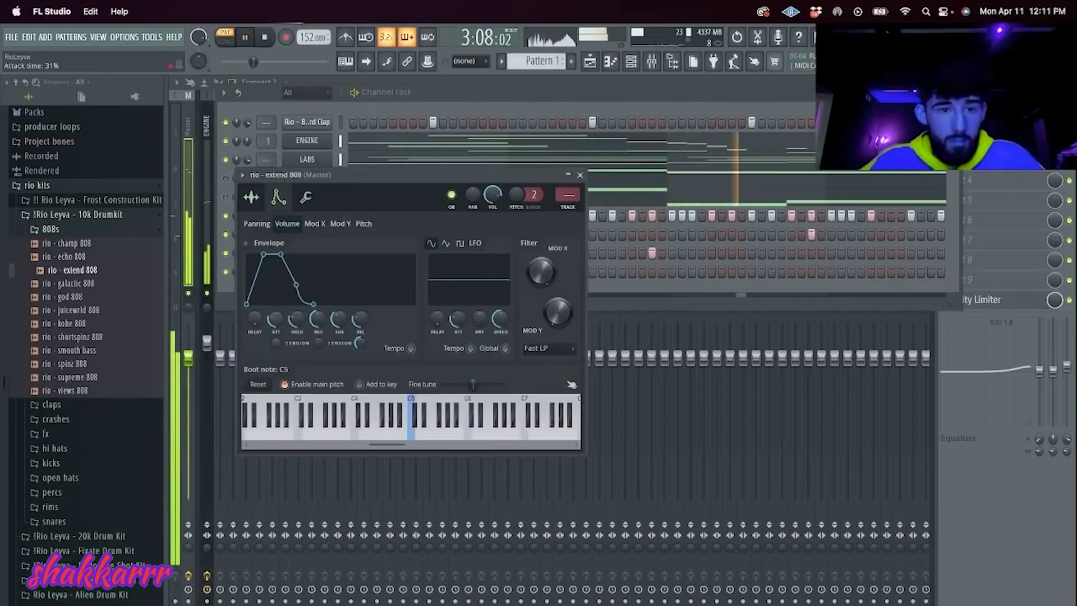
pyautogui.click(305, 197)
pyautogui.click(224, 292)
pyautogui.rightClick(330, 269)
pyautogui.click(350, 272)
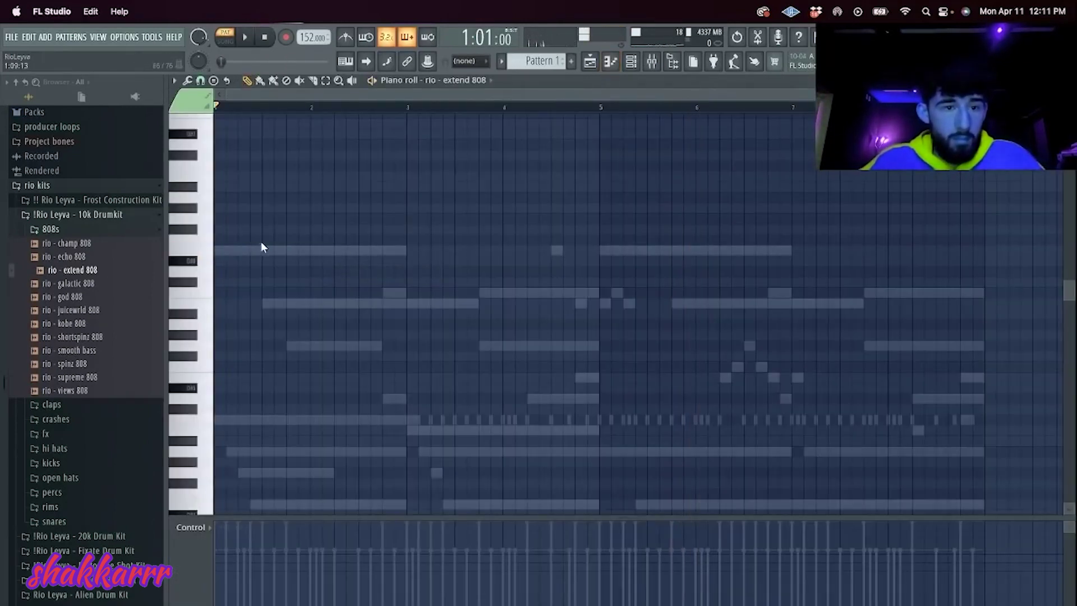
# Step: Draw a six-step F6 note at the start of bar 1, duplicate it once and lower both notes an octave to F5
pyautogui.press('space')
pyautogui.press('space')
pyautogui.moveTo(332, 242); pyautogui.dragTo(246, 250)
pyautogui.press('space')
pyautogui.press('space')
pyautogui.press('space')
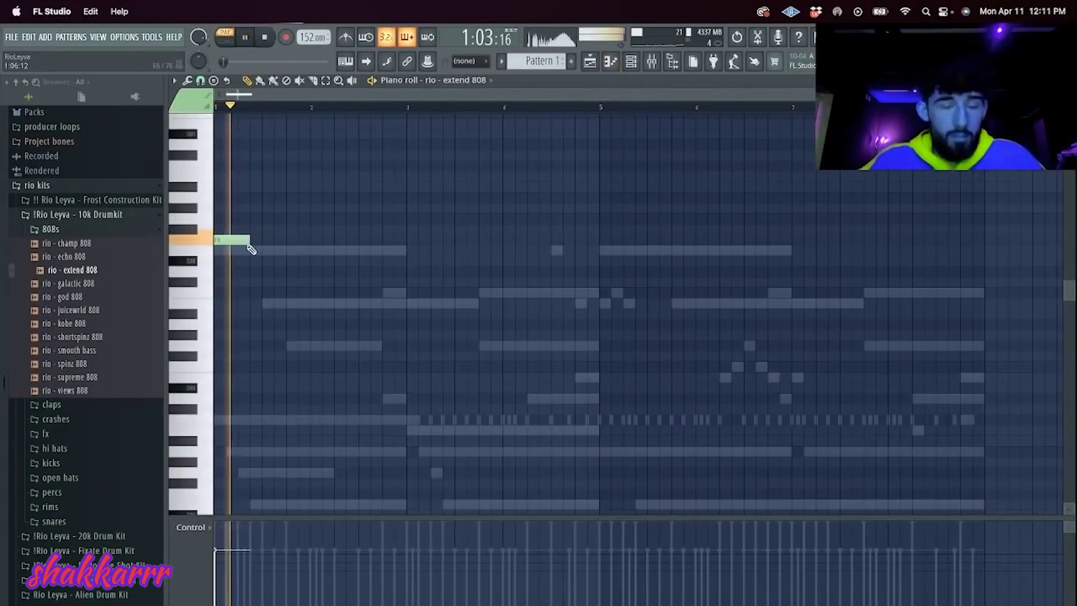
pyautogui.press('super+b')
pyautogui.hotkey('ctrl', 'a')
pyautogui.hotkey('ctrl', 'Down')
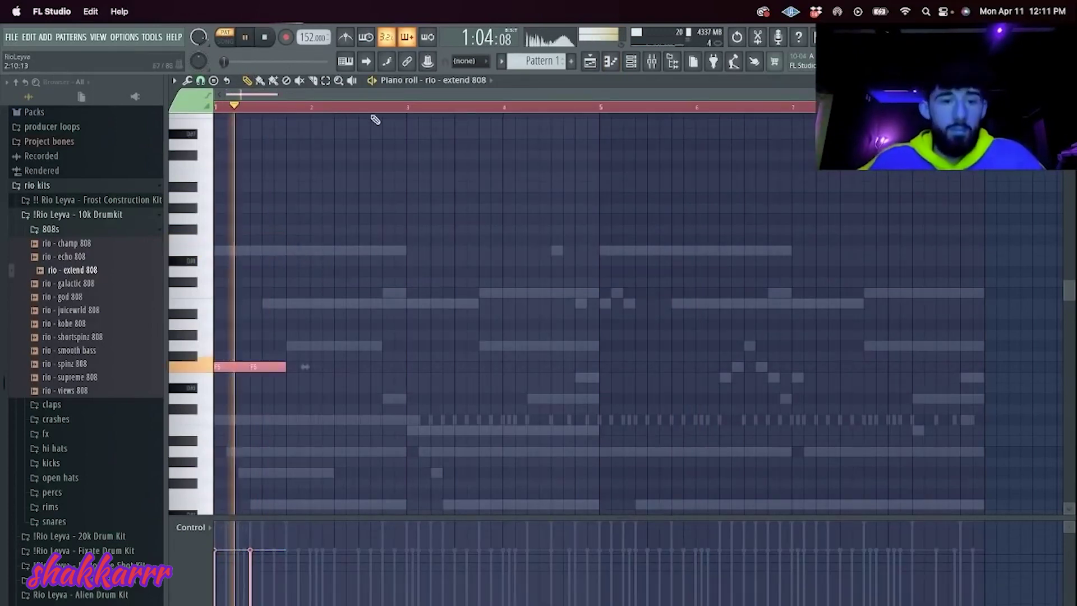
# Step: Duplicate the 808 notes to make a run of four consecutive F5 notes through bars 1 and 2
pyautogui.press('super+d')
pyautogui.moveTo(267, 416); pyautogui.dragTo(284, 309)
pyautogui.press('super+b')
pyautogui.press('super+b')
pyautogui.press('super+d')
pyautogui.press('space')
pyautogui.press('space')
pyautogui.keyDown('super'); pyautogui.click(297, 369); pyautogui.keyUp('super')
pyautogui.press('space')
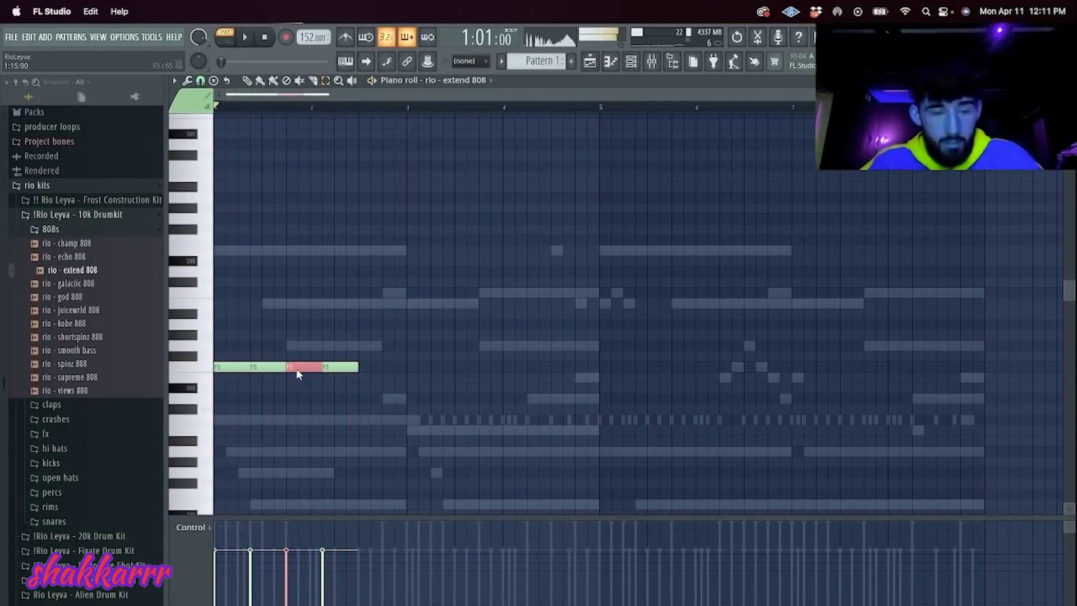
pyautogui.press('space')
pyautogui.press('space')
pyautogui.press('super+d')
# Step: Shorten the first and third F5 notes to four steps each
pyautogui.moveTo(248, 368); pyautogui.dragTo(238, 367)
pyautogui.press('space')
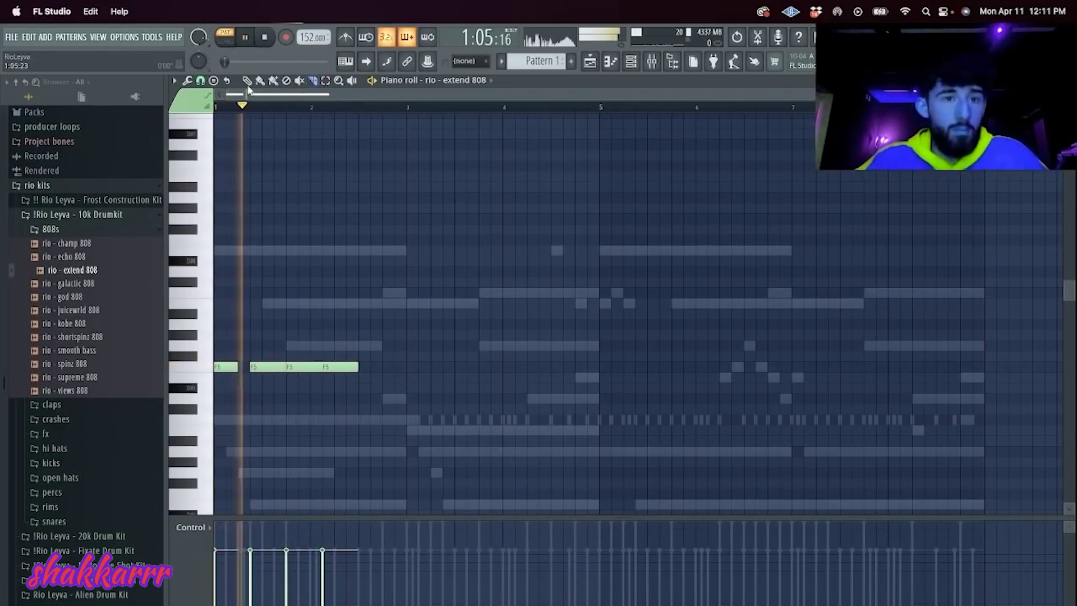
pyautogui.moveTo(321, 368); pyautogui.dragTo(309, 368)
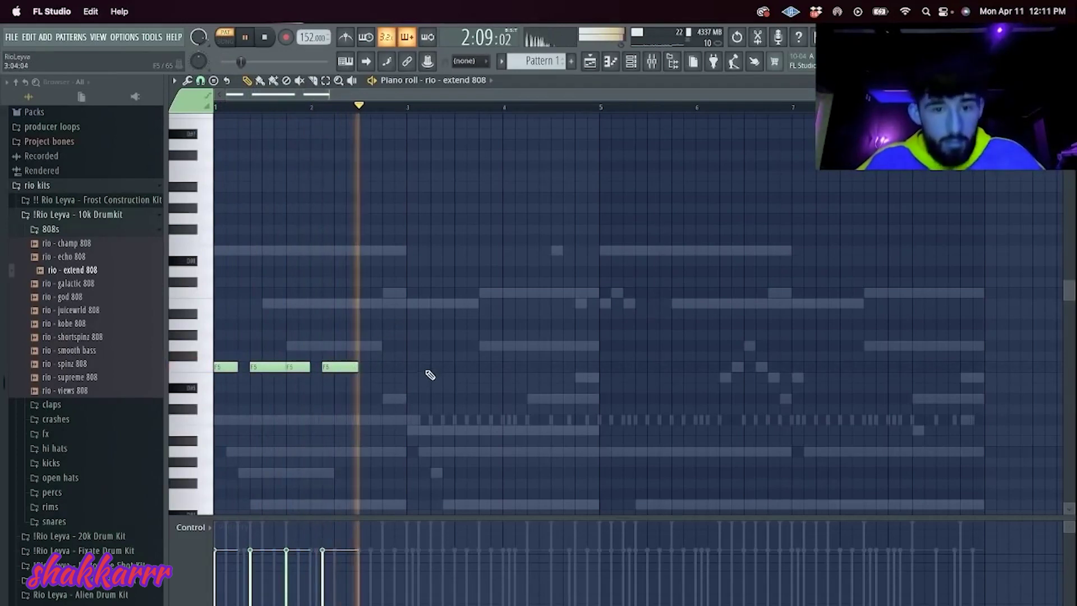
# Step: Add two six-step G5 notes from the start of bar 3, followed by a duplicate raised to A5
pyautogui.click(408, 346)
pyautogui.keyDown('super'); pyautogui.click(437, 348); pyautogui.keyUp('super')
pyautogui.press('super+b')
pyautogui.press('super+b')
pyautogui.hotkey('shift', 'Up')
pyautogui.hotkey('shift', 'Up')
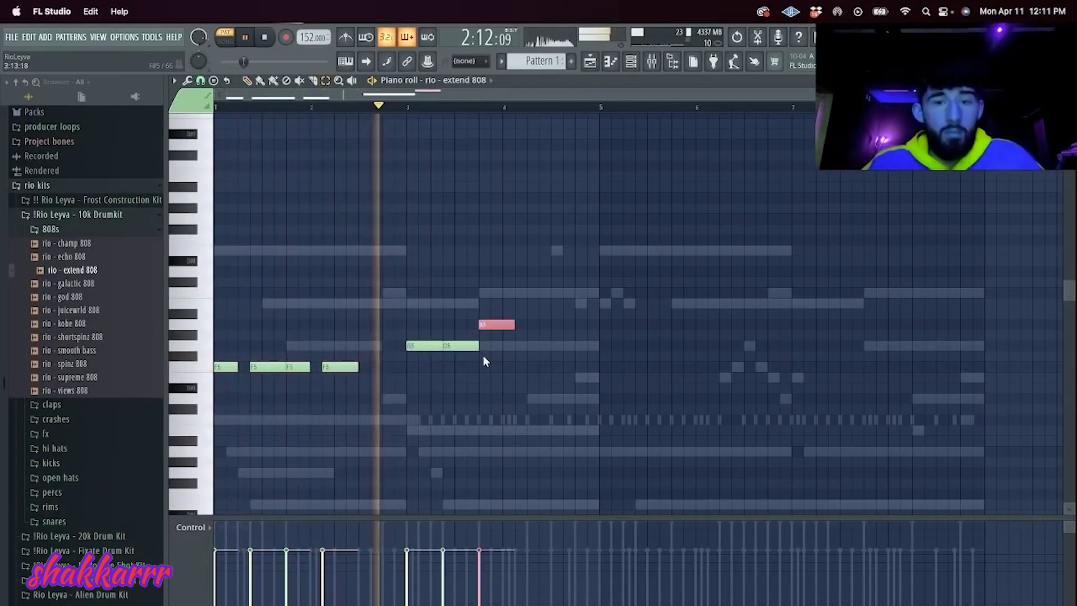
# Step: Lower the A5 note an octave to A4, lengthen it to eight steps and repeat it in bar 4
pyautogui.press('super+Down')
pyautogui.moveTo(515, 452)
pyautogui.mouseDown()
pyautogui.moveTo(542, 454)
pyautogui.moveTo(524, 461)
pyautogui.mouseUp()
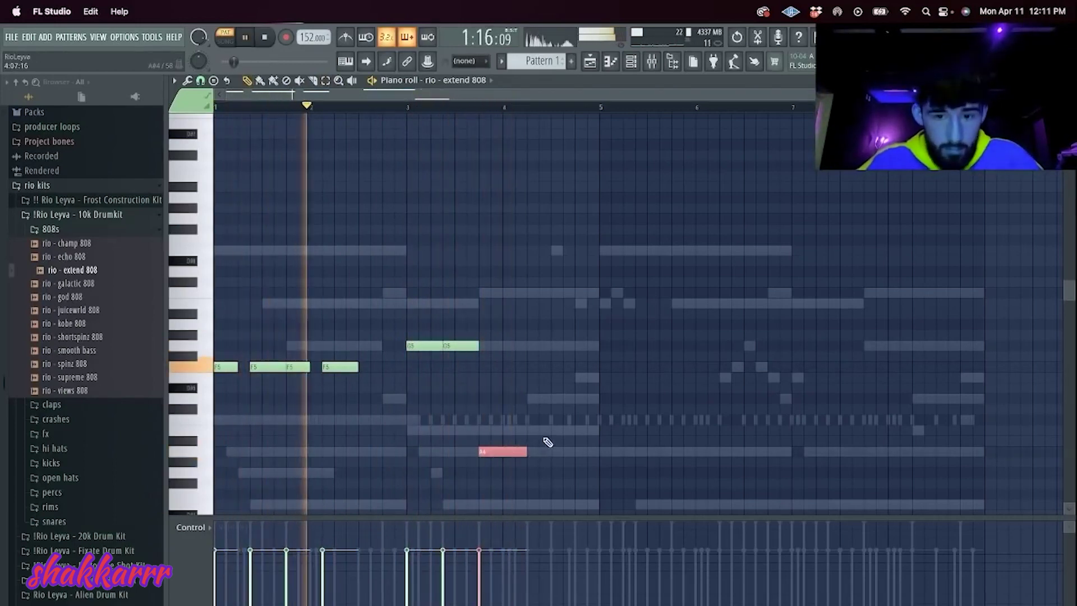
pyautogui.press('super+b')
pyautogui.click(568, 456)
pyautogui.press('super+b')
pyautogui.press('super+z')
pyautogui.press('super+alt+z')
# Step: Add two short A4 notes near the end of bar 4, raise them an octave and extend the last to the bar's end
pyautogui.click(568, 452)
pyautogui.moveTo(580, 452); pyautogui.dragTo(571, 452)
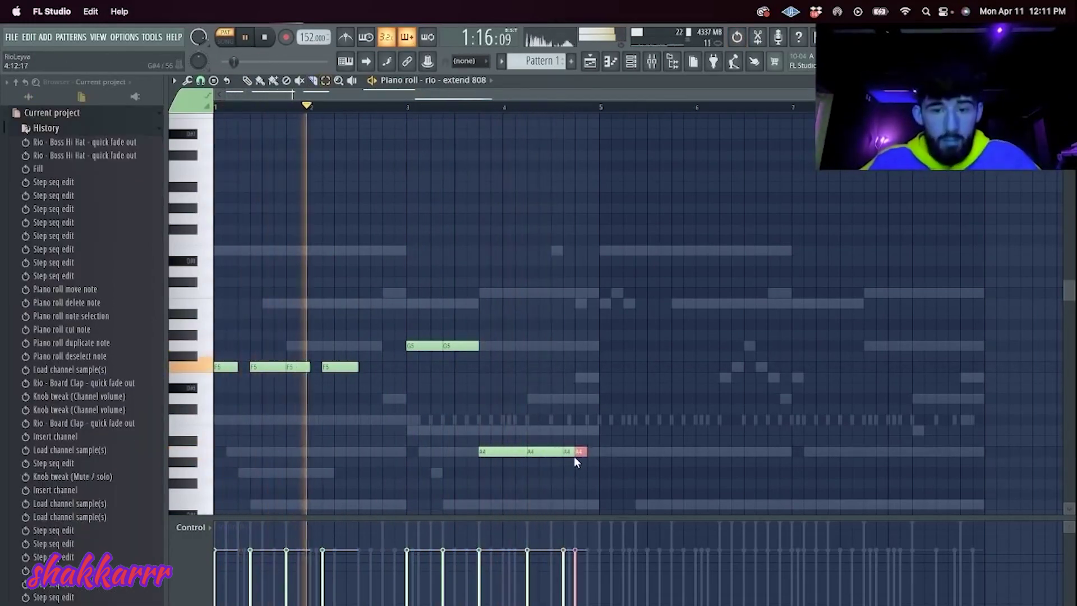
pyautogui.press('super+b')
pyautogui.press('super+Up')
pyautogui.press('super+d')
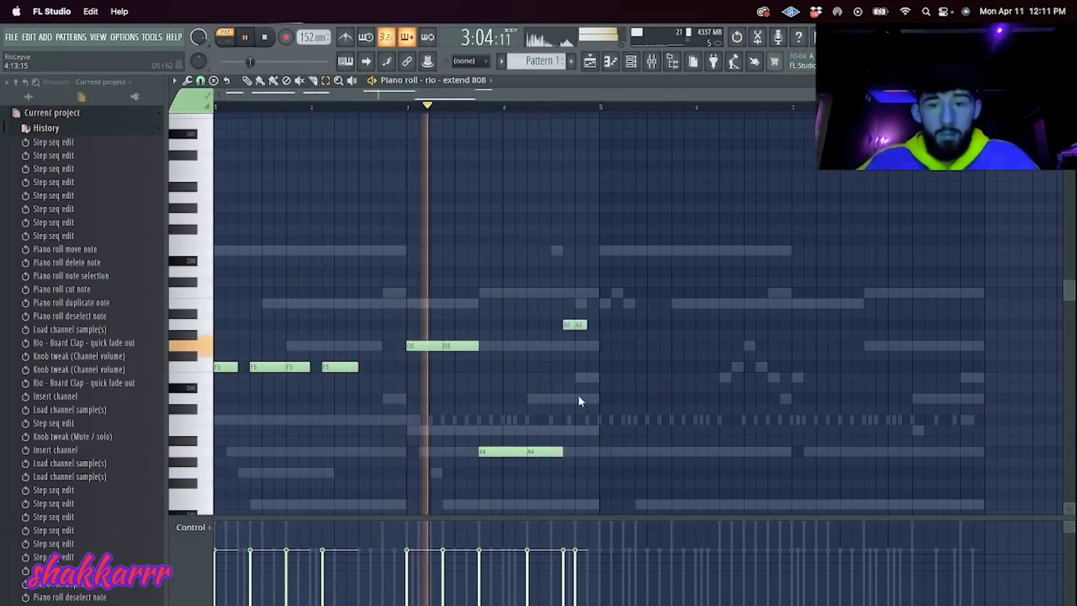
pyautogui.moveTo(585, 325); pyautogui.dragTo(596, 326)
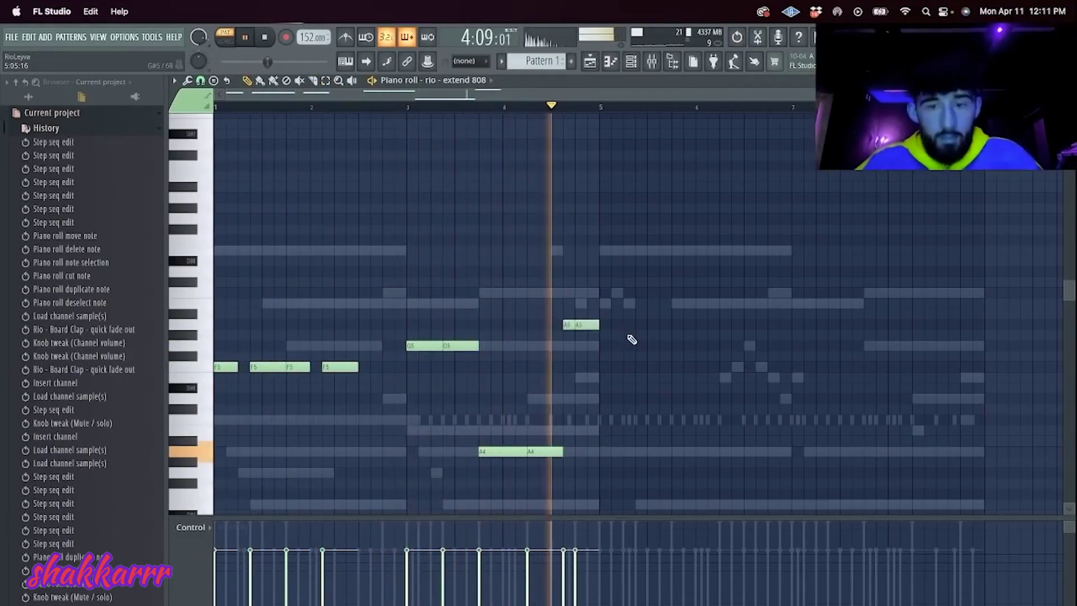
# Step: Duplicate the four-bar 808 pattern across bars 5 to 8 and clear the selection
pyautogui.press('super+b')
pyautogui.press('super+d')
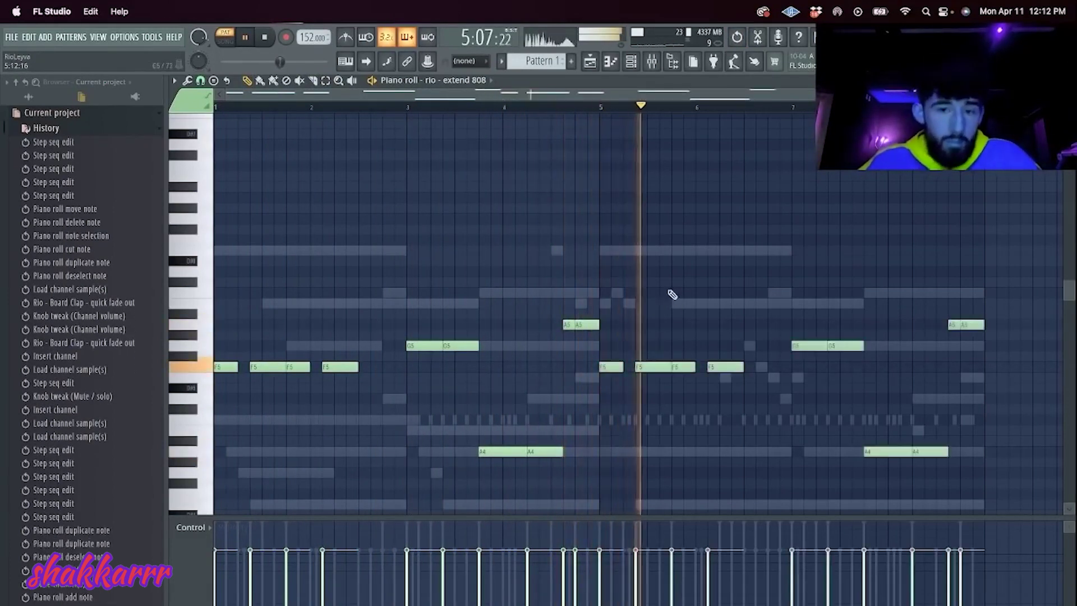
# Step: Return to the channel rack, unmute the LABS #2 and LABS #3 channels and turn down the ENGINE channel's volume
pyautogui.click(631, 63)
pyautogui.click(226, 195)
pyautogui.moveTo(247, 141); pyautogui.dragTo(247, 151)
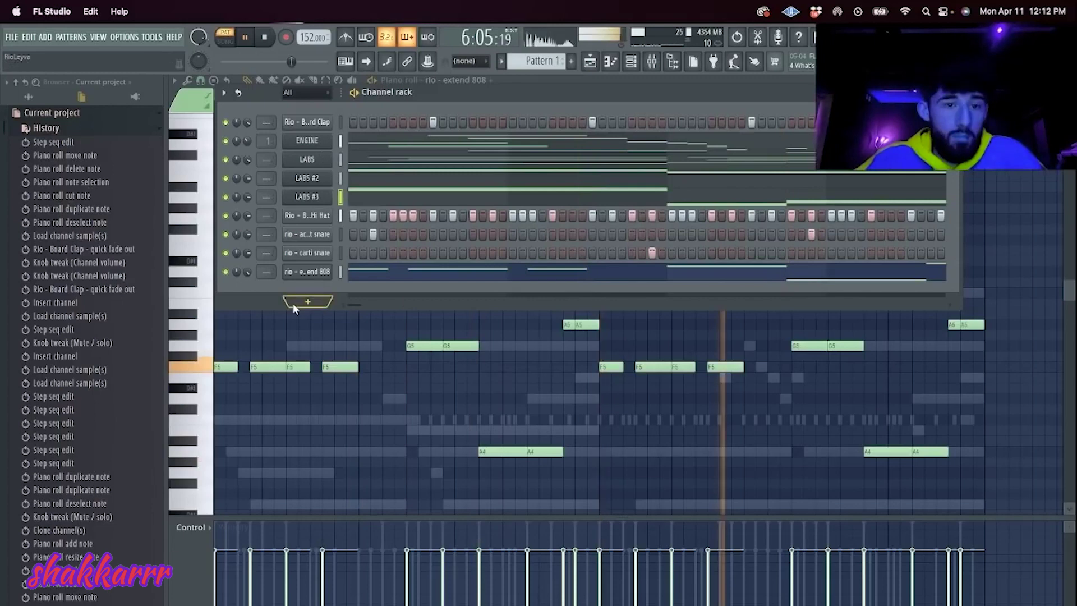
# Step: Add a new Kontakt instrument channel to the rack
pyautogui.click(294, 307)
pyautogui.click(333, 299)
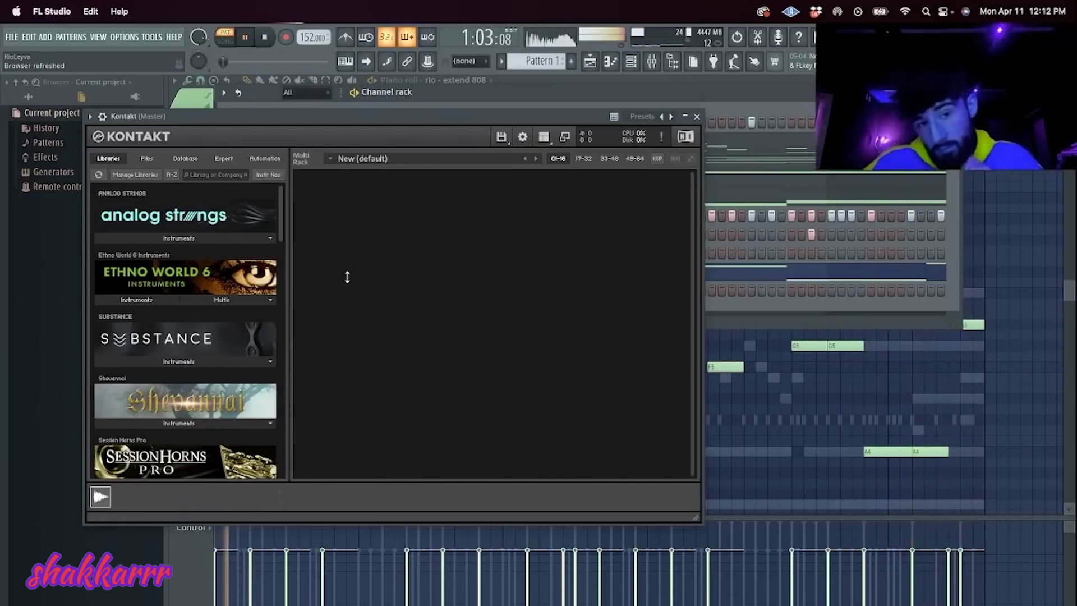
pyautogui.click(182, 237)
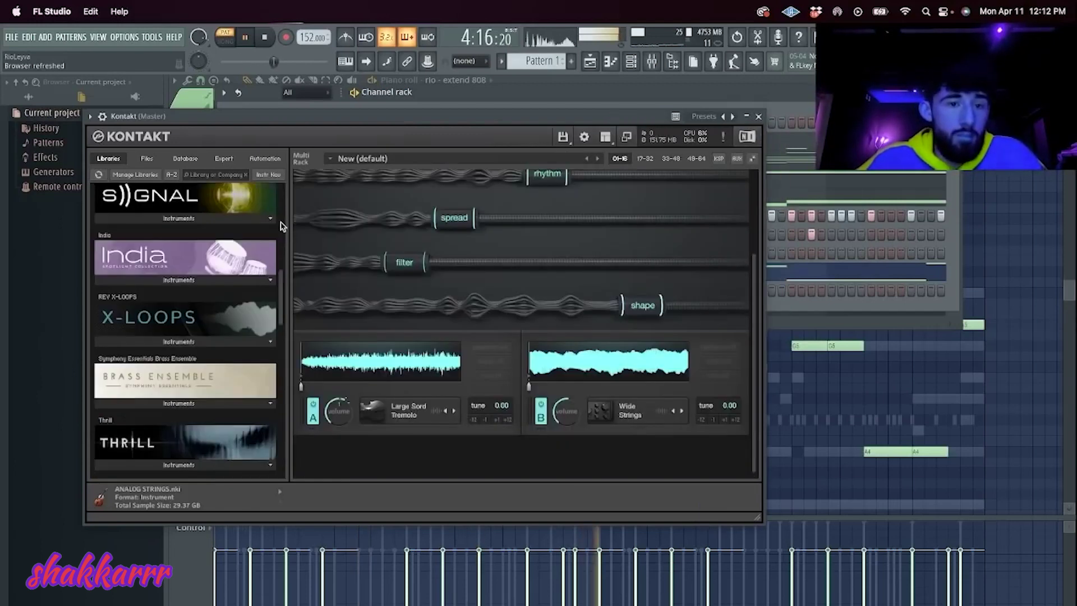
pyautogui.press('space')
pyautogui.scroll(5, 561, 225)
pyautogui.click(742, 179)
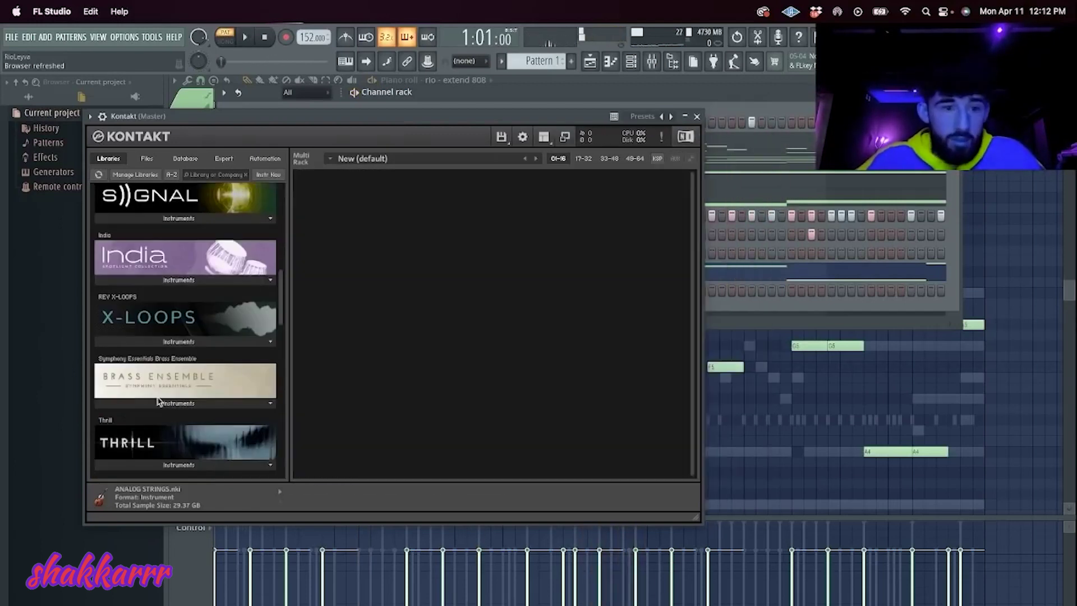
# Step: Load the Brass Ensemble Essential instrument from the Brass Ensemble library into Kontakt and close the plugin window
pyautogui.click(162, 407)
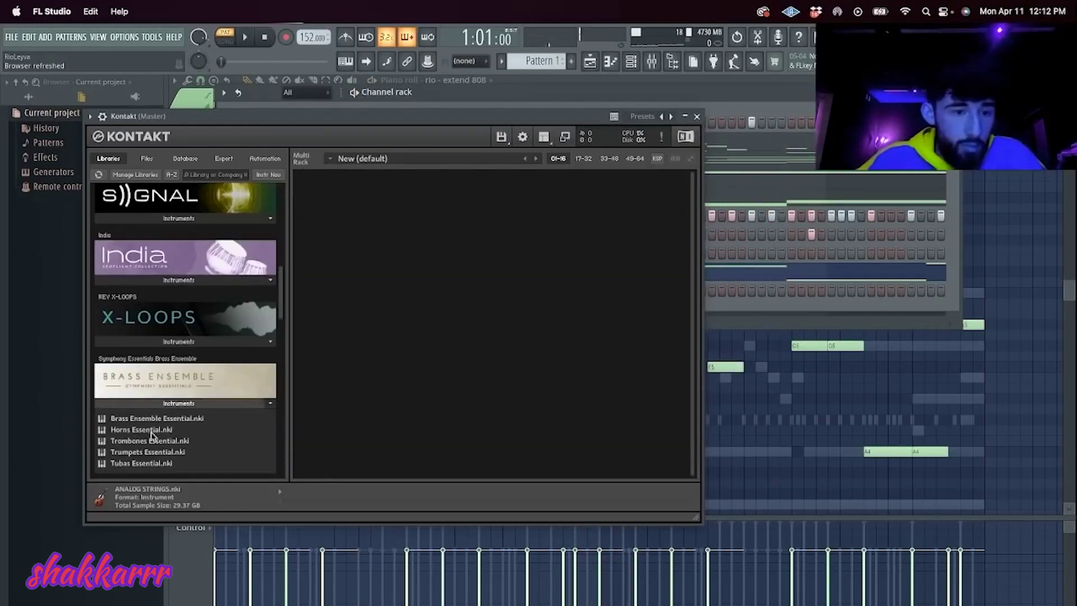
pyautogui.doubleClick(178, 418)
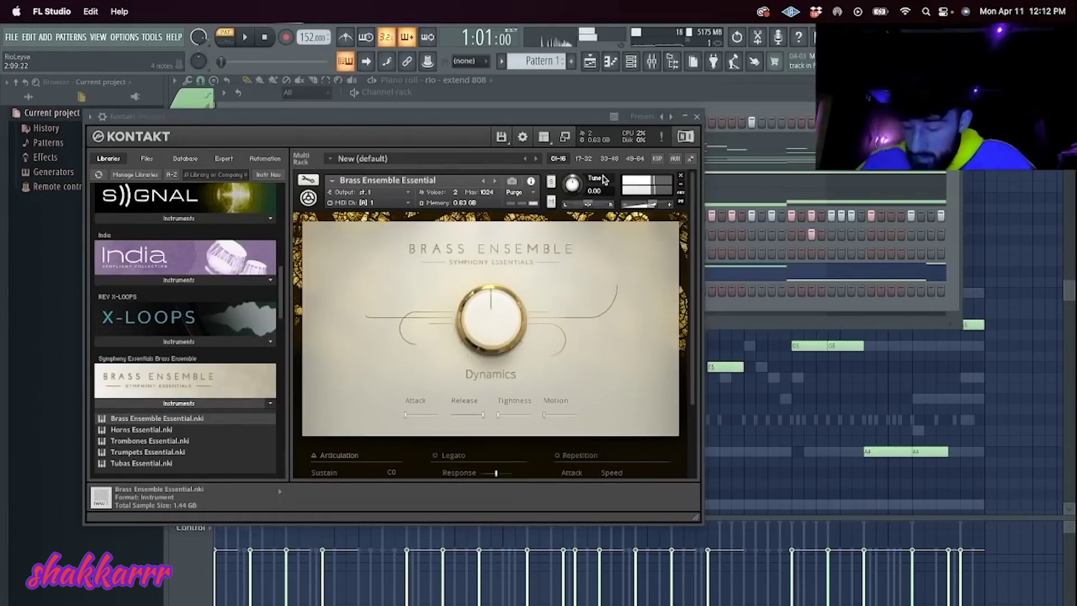
pyautogui.click(697, 117)
# Step: In the Kontakt channel's piano roll, draw A6 across bars 1 and 2, B6 over bar 3 and C7 over bar 4
pyautogui.rightClick(315, 290)
pyautogui.click(364, 289)
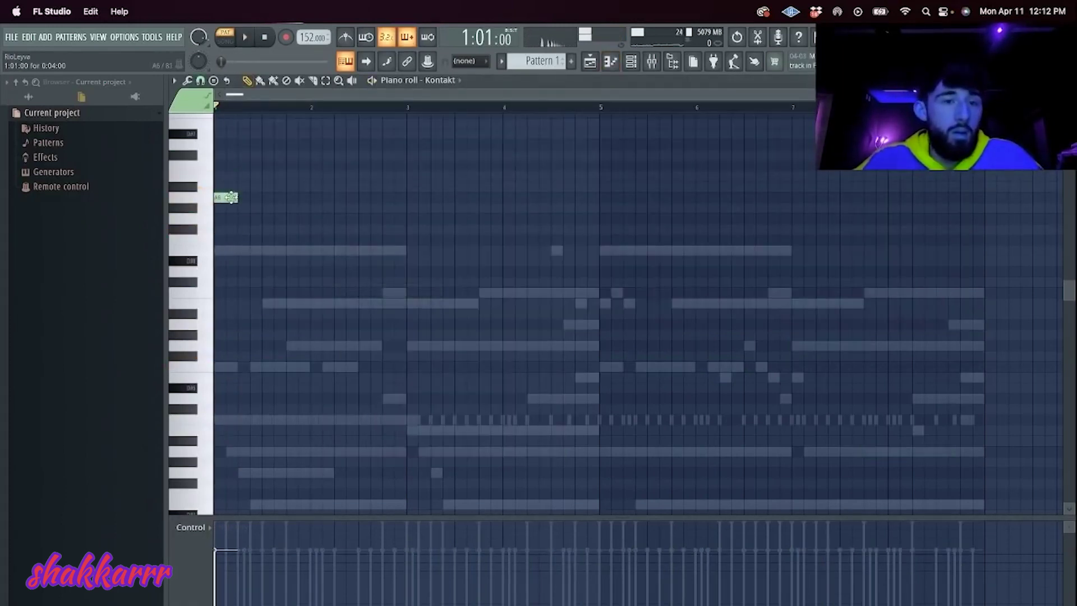
pyautogui.press('space')
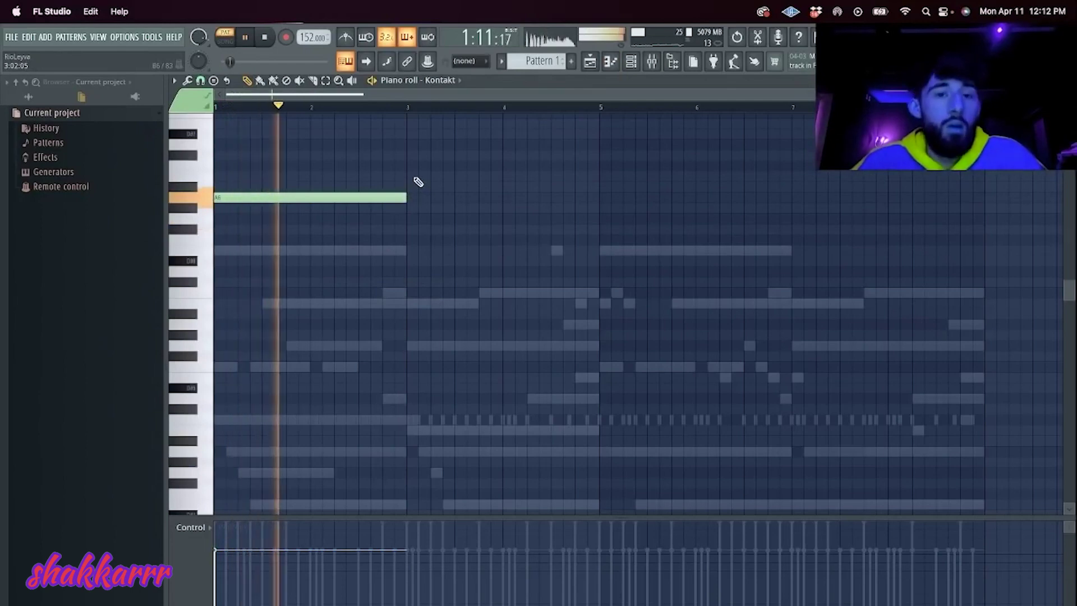
pyautogui.click(412, 177)
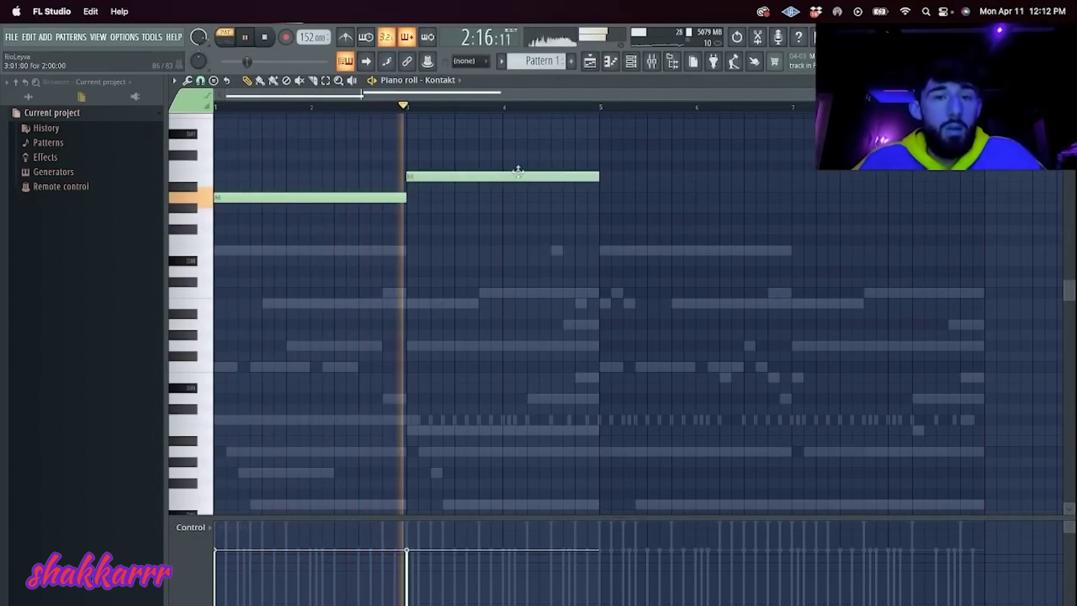
pyautogui.moveTo(596, 177); pyautogui.dragTo(503, 179)
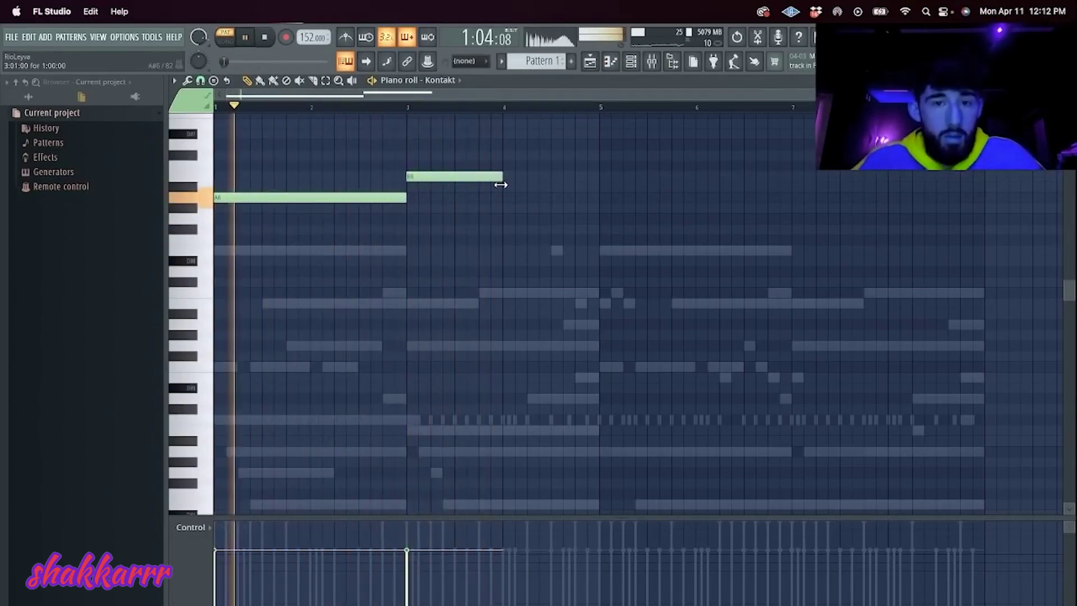
pyautogui.click(505, 166)
# Step: Duplicate the four-bar brass melody across bars 5 to 8 and clear the selection
pyautogui.press('super+b')
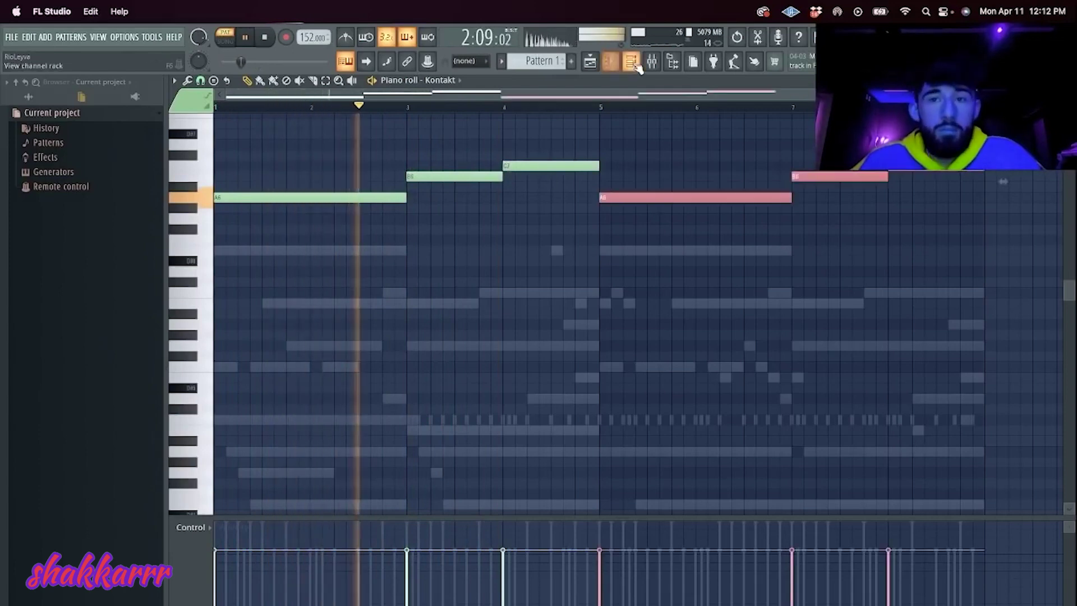
pyautogui.click(684, 166)
pyautogui.rightClick(684, 166)
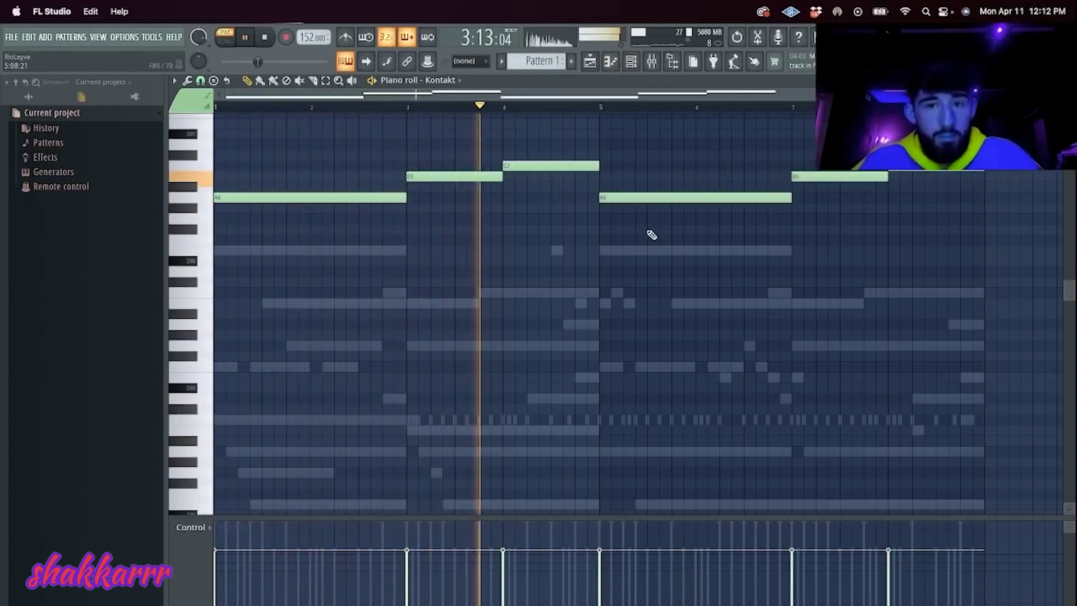
# Step: Raise the long brass note spanning bars 5 and 6 to E7 and play the pattern from bar 5
pyautogui.scroll(3, 647, 230)
pyautogui.moveTo(624, 229); pyautogui.dragTo(623, 156)
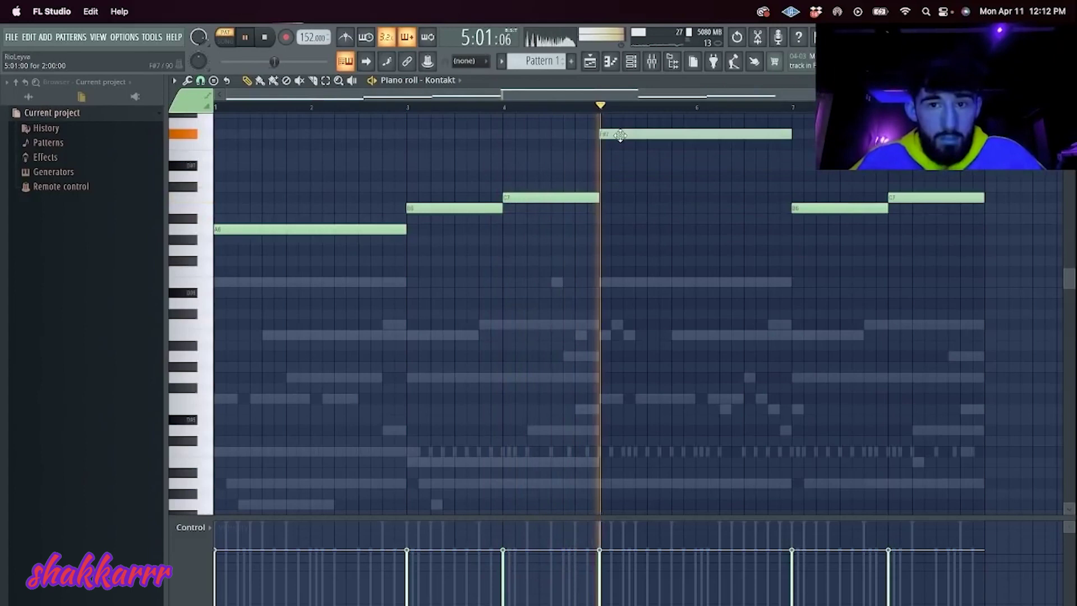
pyautogui.press('space')
pyautogui.click(620, 107)
pyautogui.press('space')
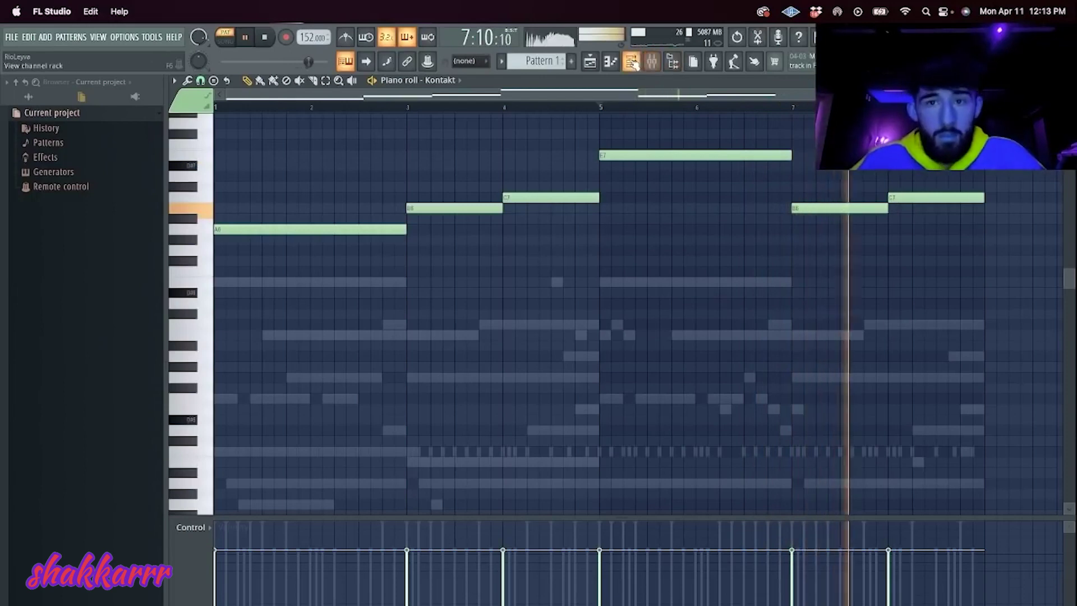
# Step: Open the mixer and route the Kontakt channel to insert 16
pyautogui.click(651, 62)
pyautogui.click(404, 230)
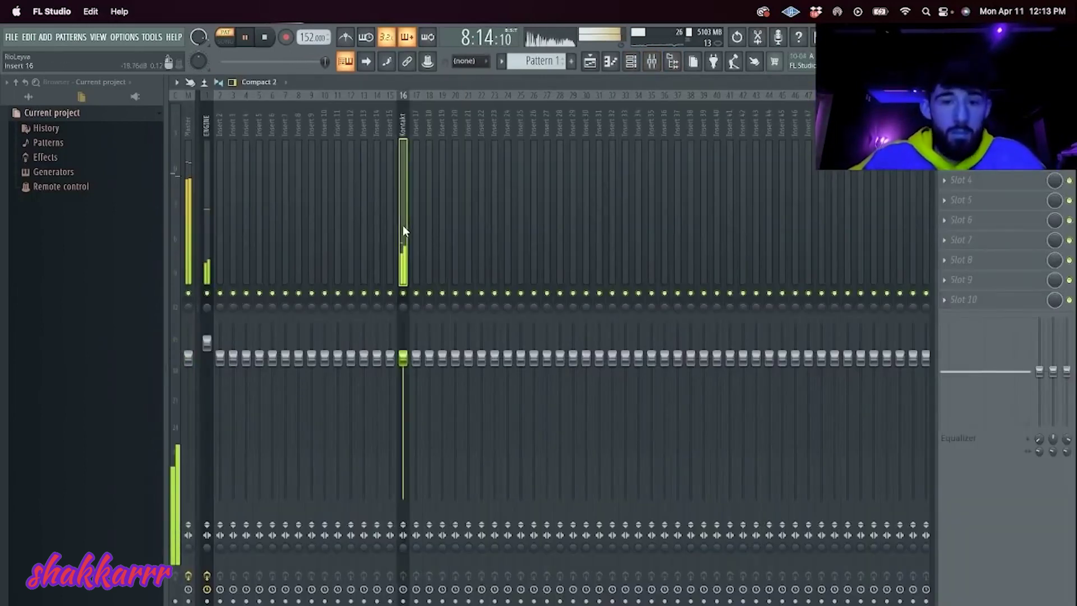
pyautogui.click(945, 140)
pyautogui.moveTo(954, 177)
pyautogui.moveTo(912, 228)
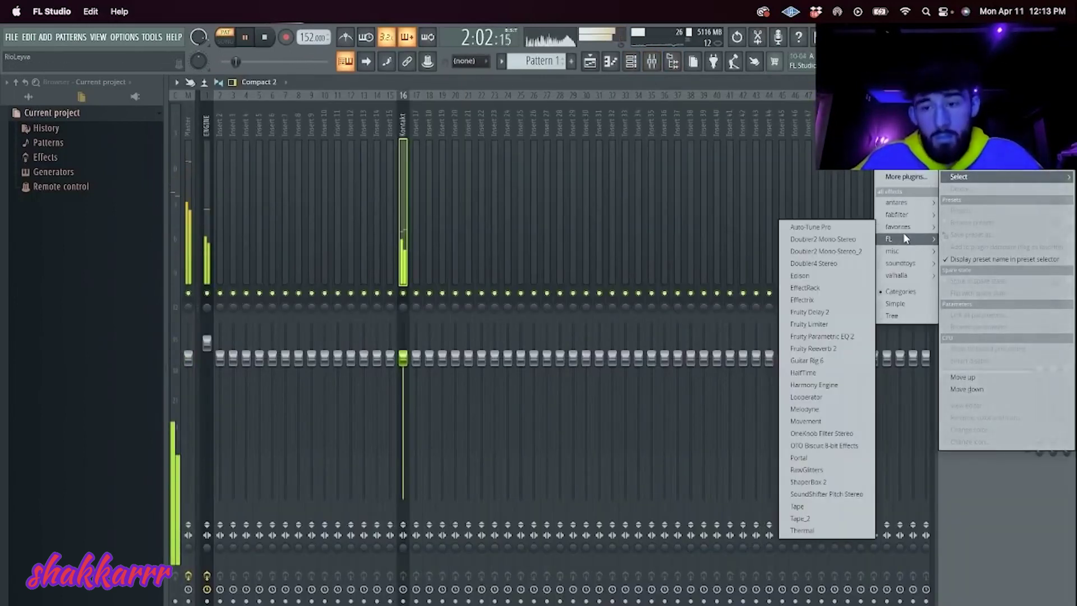
pyautogui.click(391, 229)
# Step: Load the "rio - bruh melody flip" mixer preset from the melody flip fx group onto the Kontakt insert
pyautogui.rightClick(403, 225)
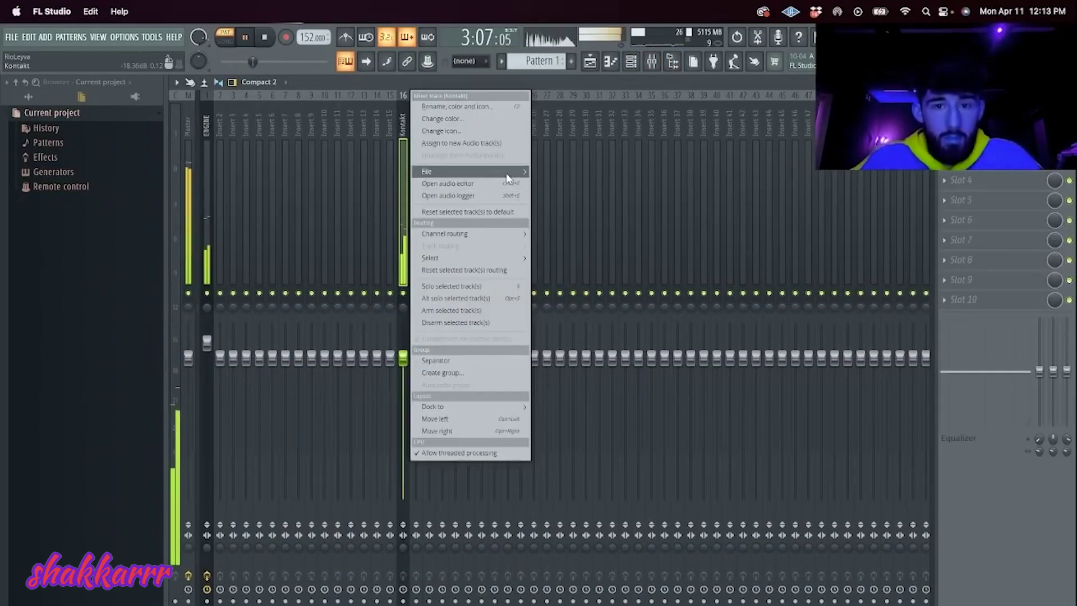
pyautogui.moveTo(507, 174)
pyautogui.moveTo(667, 459)
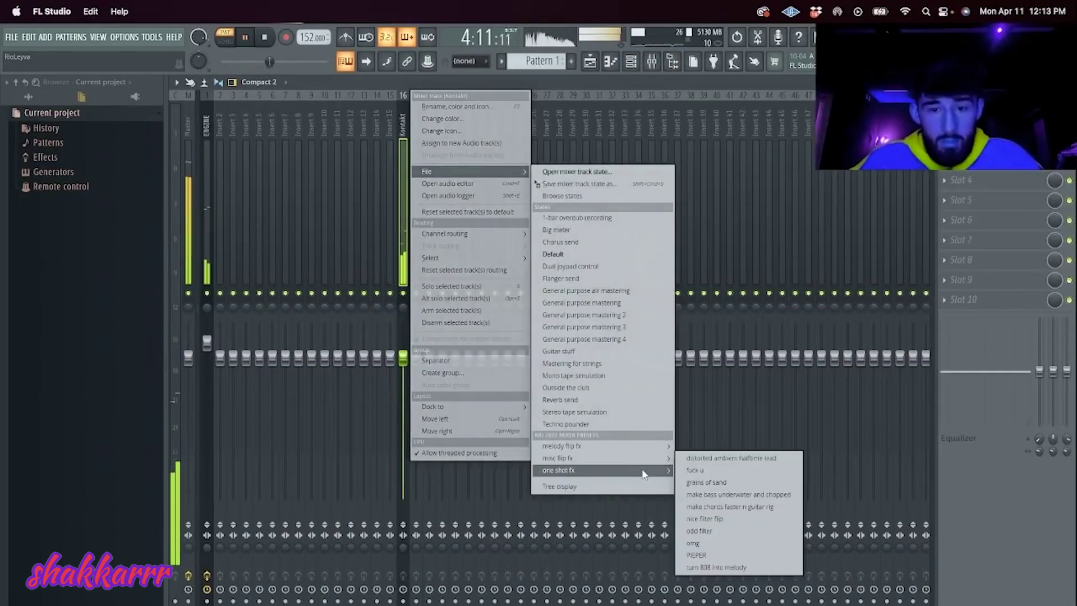
pyautogui.moveTo(642, 471)
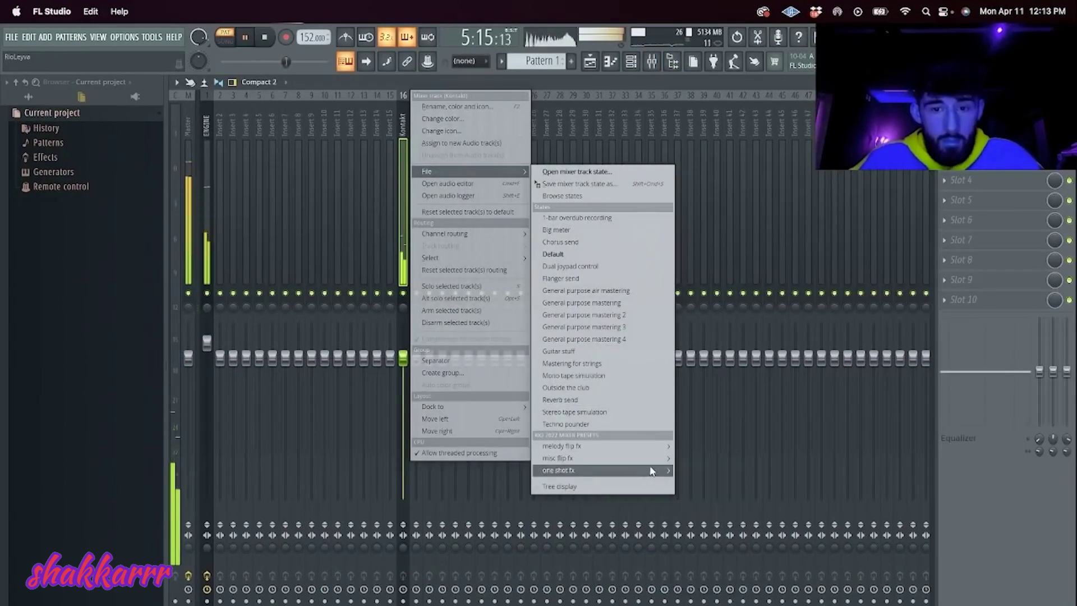
pyautogui.click(732, 447)
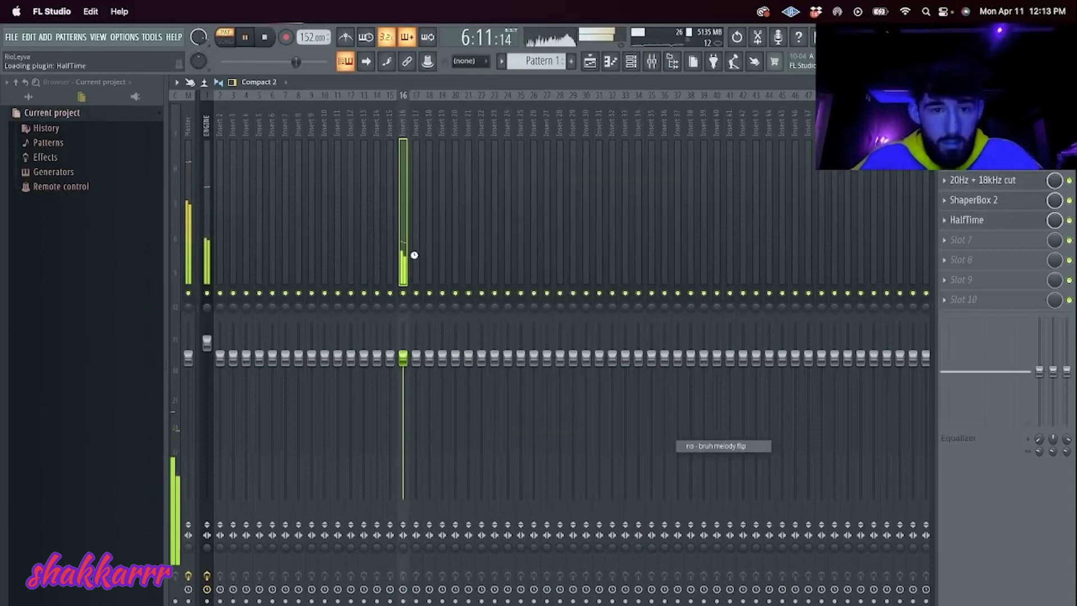
pyautogui.click(631, 62)
pyautogui.click(410, 298)
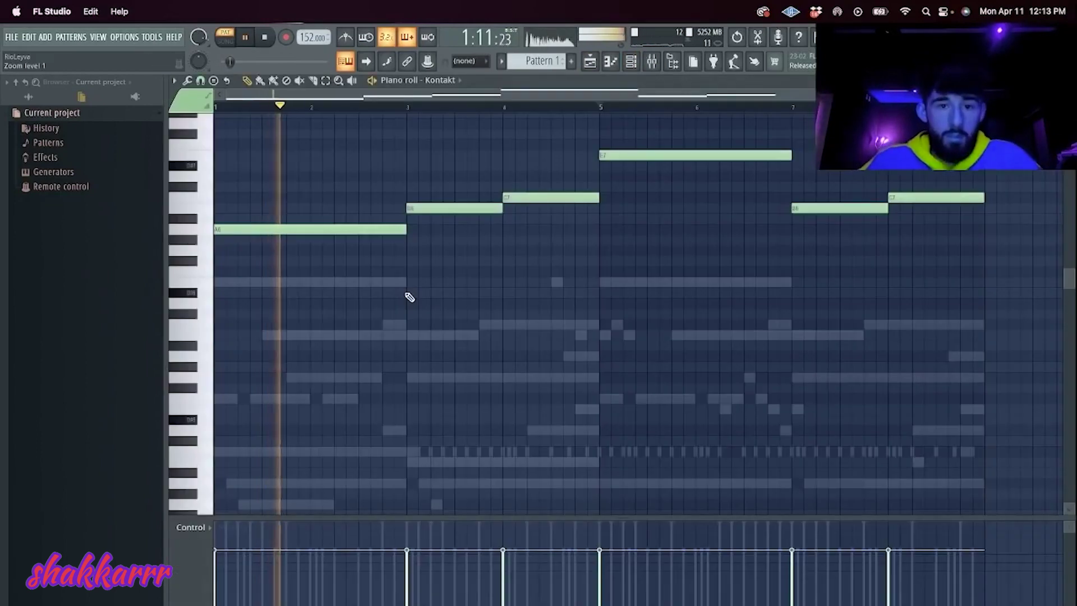
pyautogui.click(653, 62)
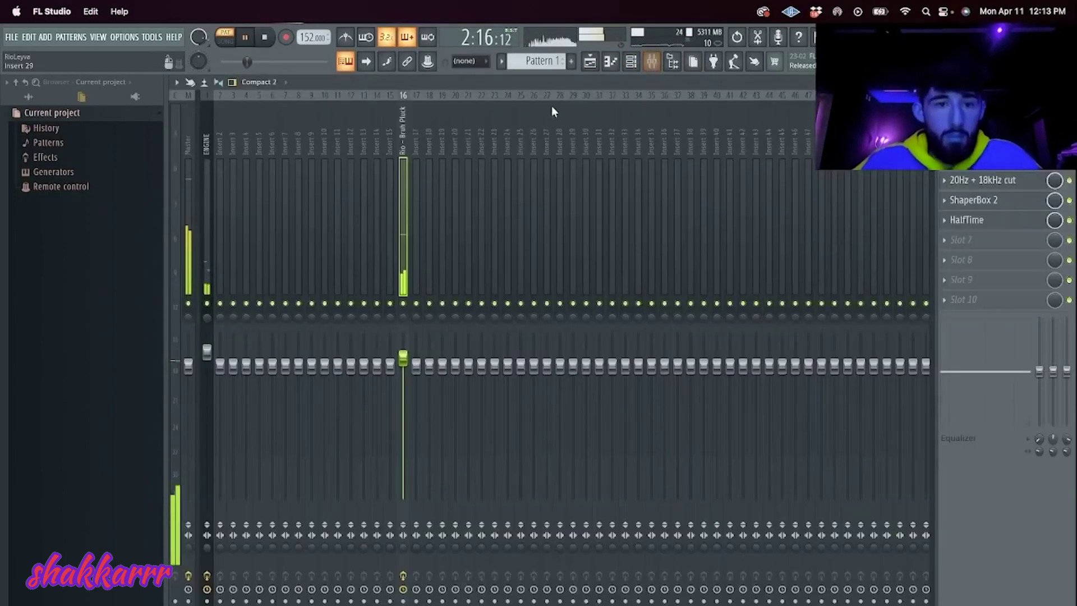
# Step: Clone the rio - extend 808 channel and replace the clone's sample with rio - echo 808 from the 808s folder
pyautogui.click(633, 62)
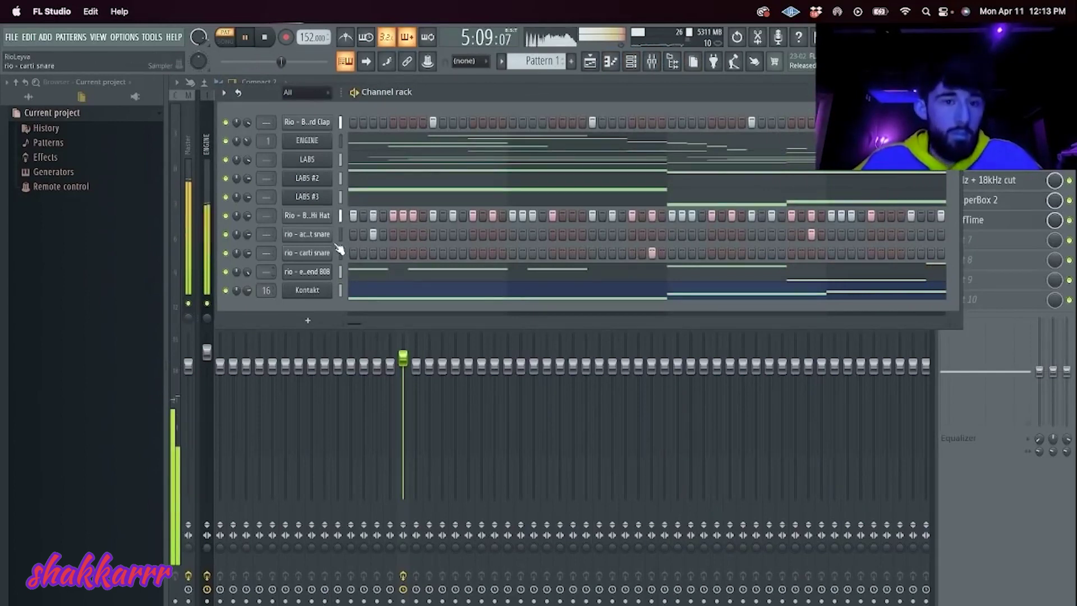
pyautogui.rightClick(328, 269)
pyautogui.click(364, 385)
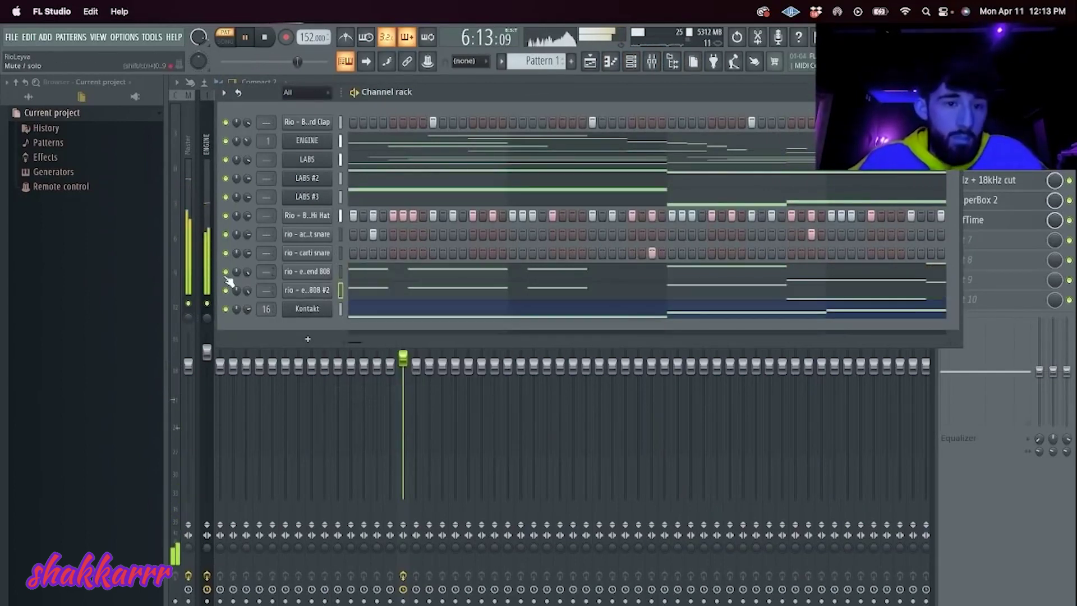
pyautogui.click(27, 97)
pyautogui.moveTo(267, 279); pyautogui.dragTo(267, 283)
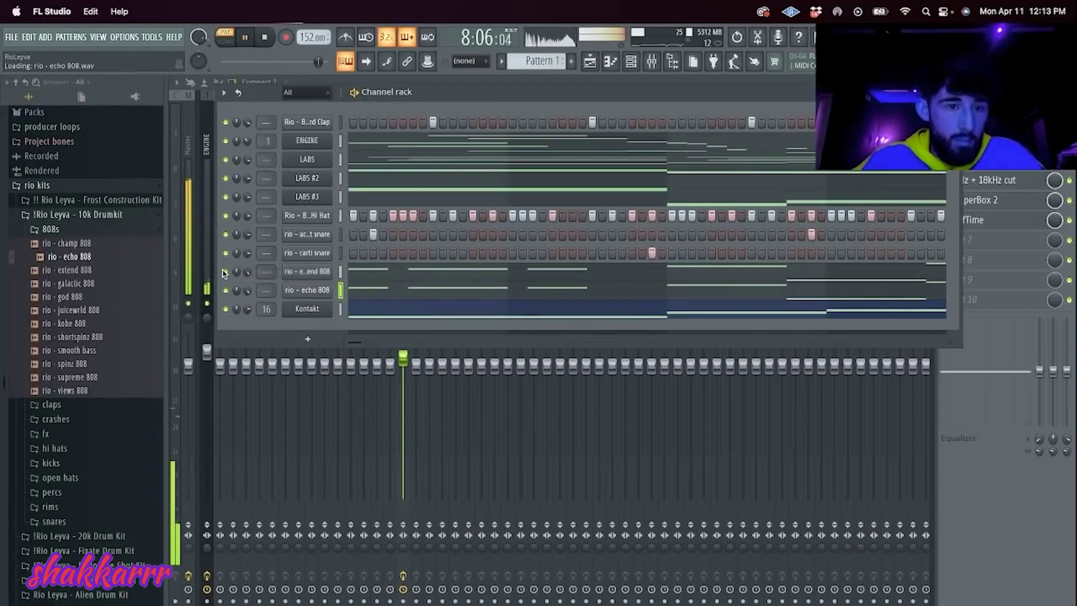
# Step: In the echo 808 notes, slice the first long A4 around the start of bar 4 and merge the bar's two closing A5 notes into one
pyautogui.click(382, 296)
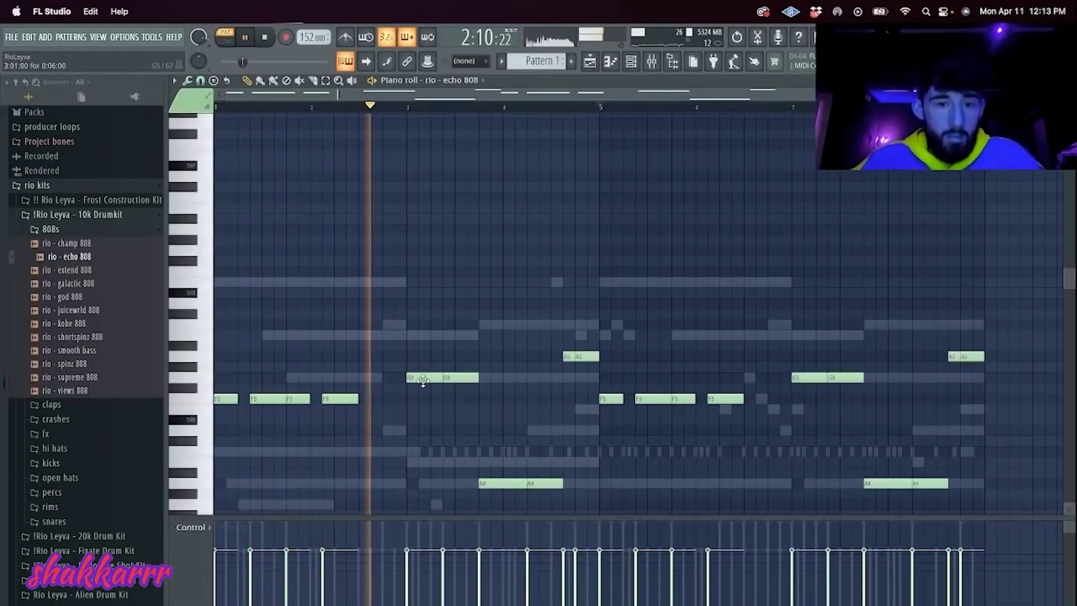
pyautogui.click(514, 484)
pyautogui.click(465, 106)
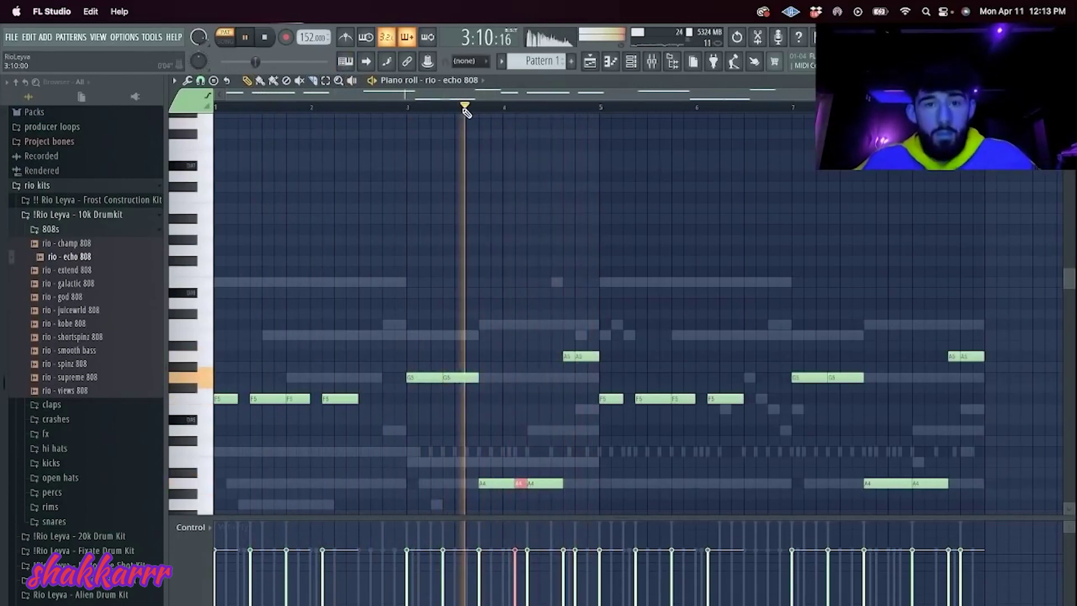
pyautogui.rightClick(591, 357)
pyautogui.moveTo(573, 356); pyautogui.dragTo(598, 356)
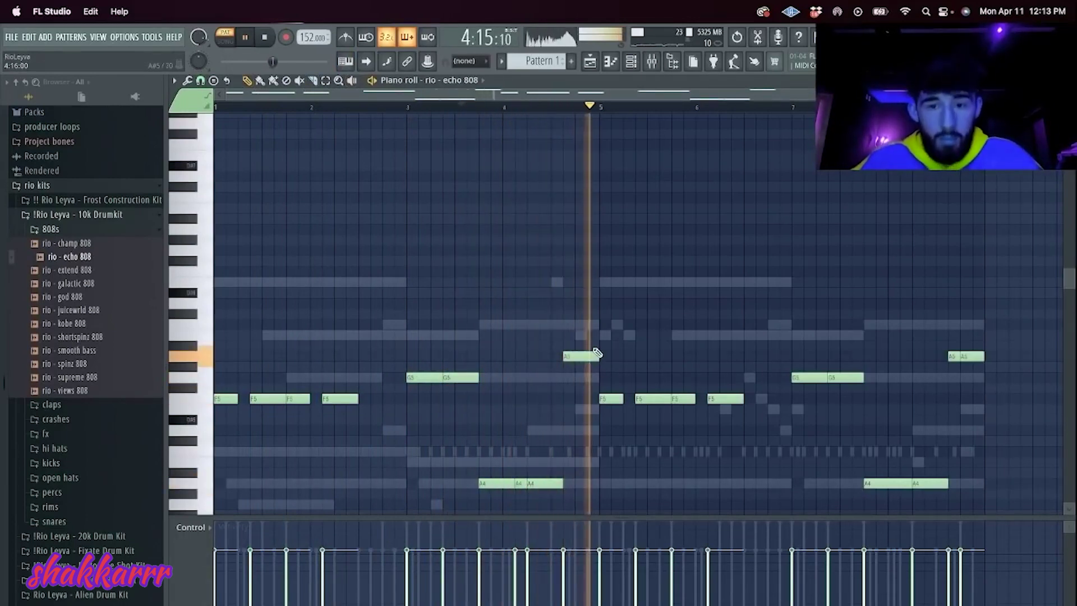
# Step: Slice the first G5 note at the start of bar 7 and the last A4 note in bar 8
pyautogui.scroll(-3, 830, 367)
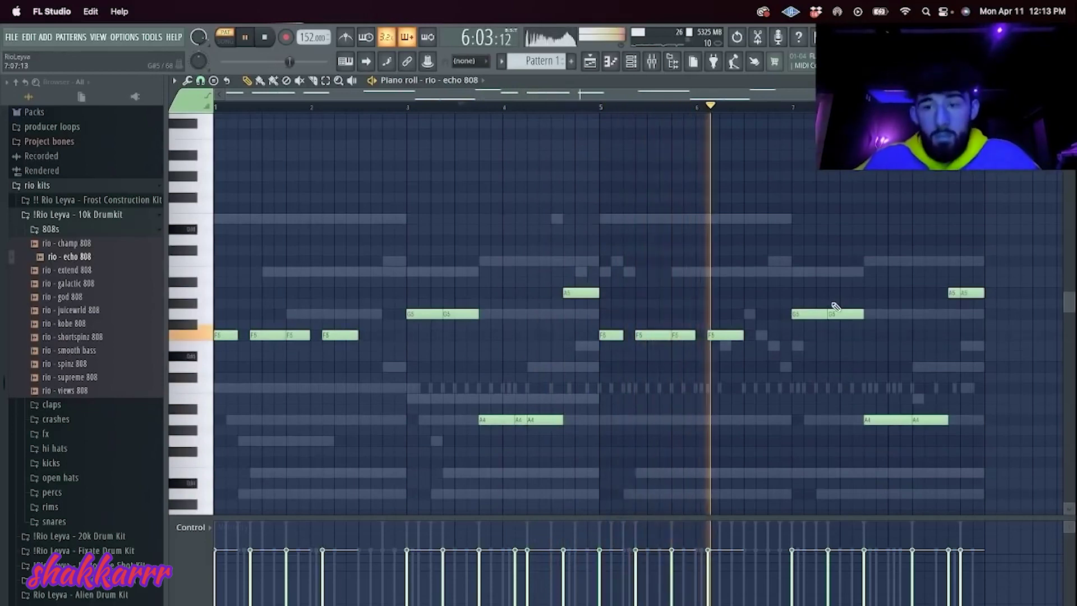
pyautogui.press('c')
pyautogui.click(805, 316)
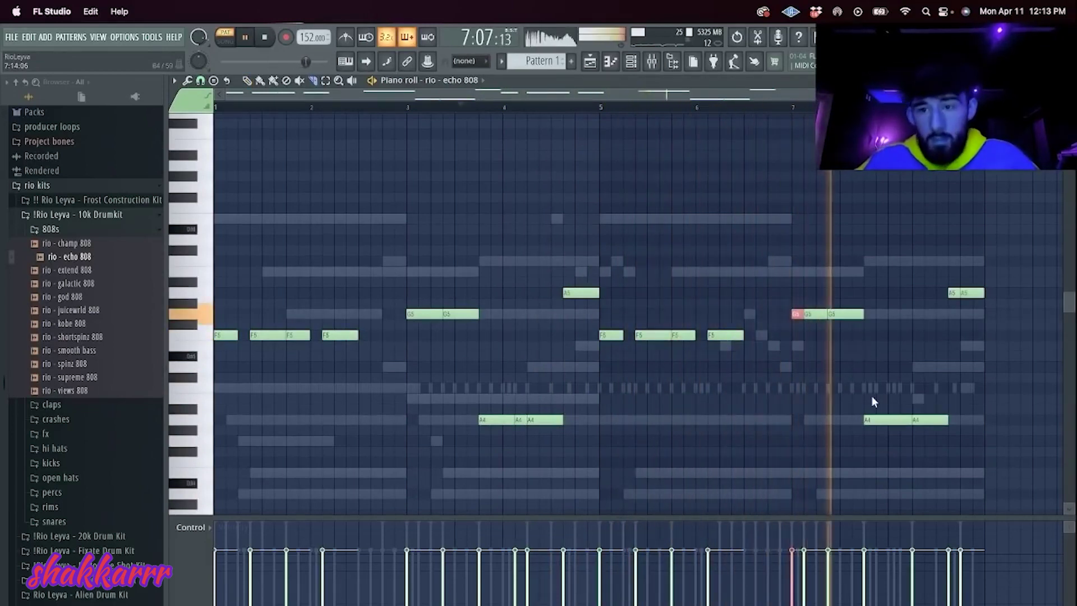
pyautogui.click(925, 421)
# Step: Delete the last A5 note in bar 8 and extend the one before it to the bar's end
pyautogui.press('p')
pyautogui.rightClick(973, 292)
pyautogui.moveTo(957, 293); pyautogui.dragTo(982, 293)
# Step: Add the rio - smooth crash sample as a new channel in the rack, place a hit on its first step and stop playback
pyautogui.press('F6')
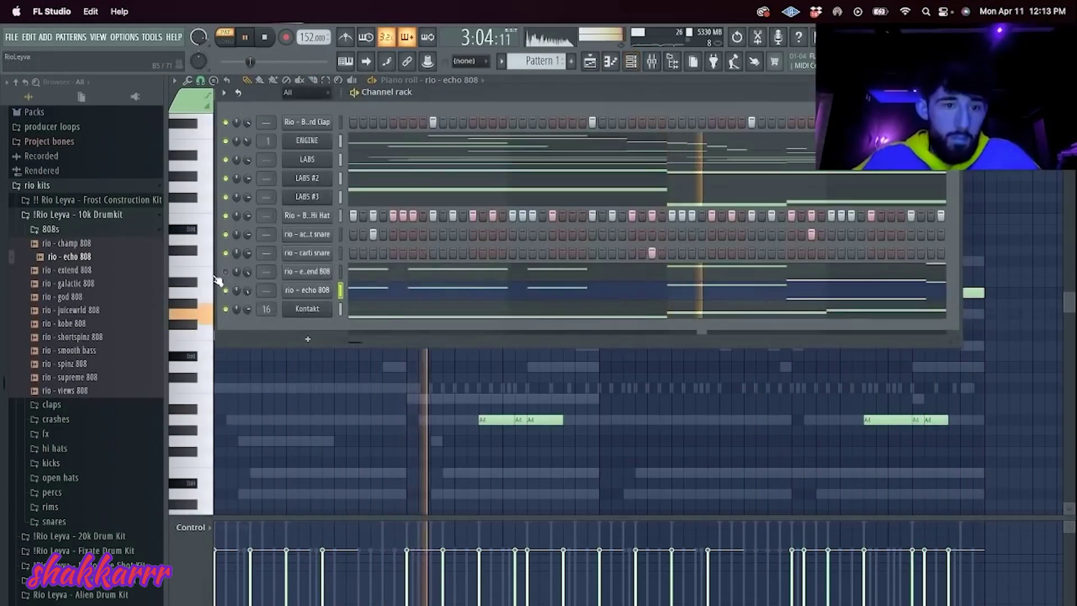
pyautogui.click(55, 419)
pyautogui.moveTo(73, 433); pyautogui.dragTo(352, 328)
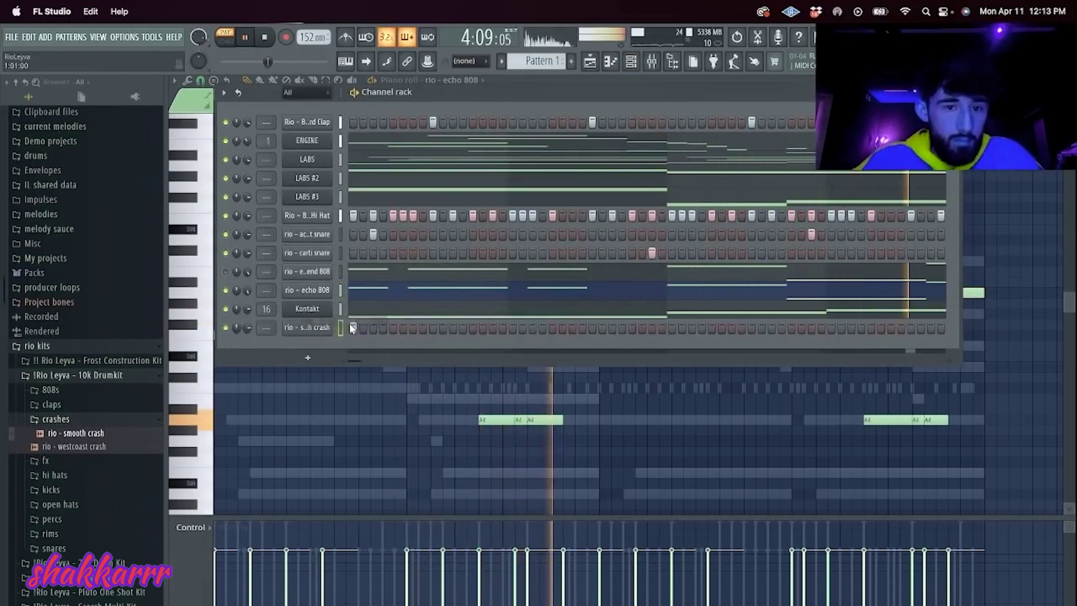
pyautogui.click(353, 329)
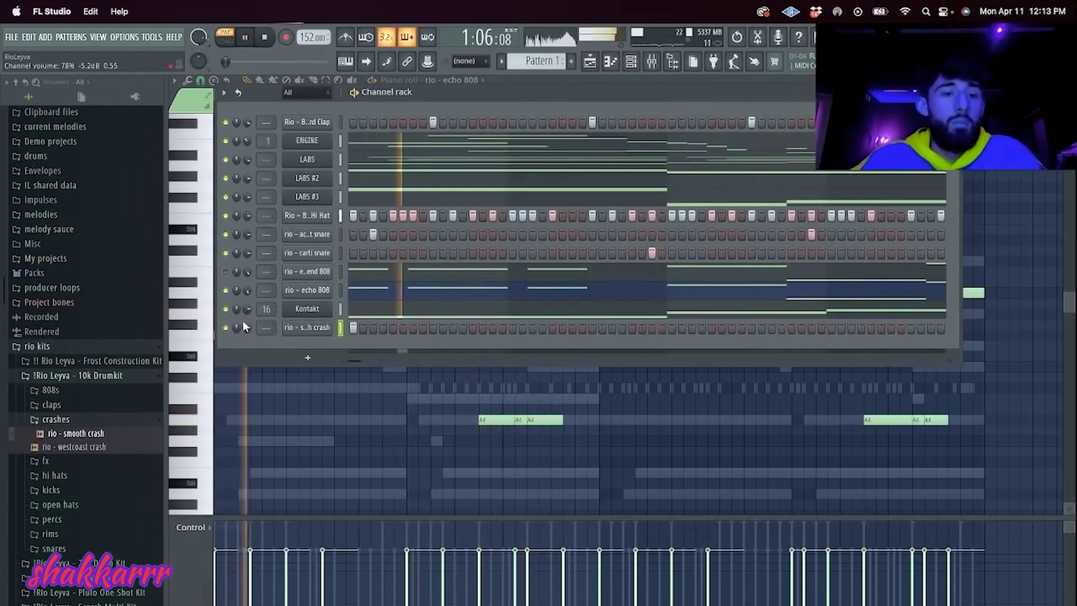
pyautogui.press('space')
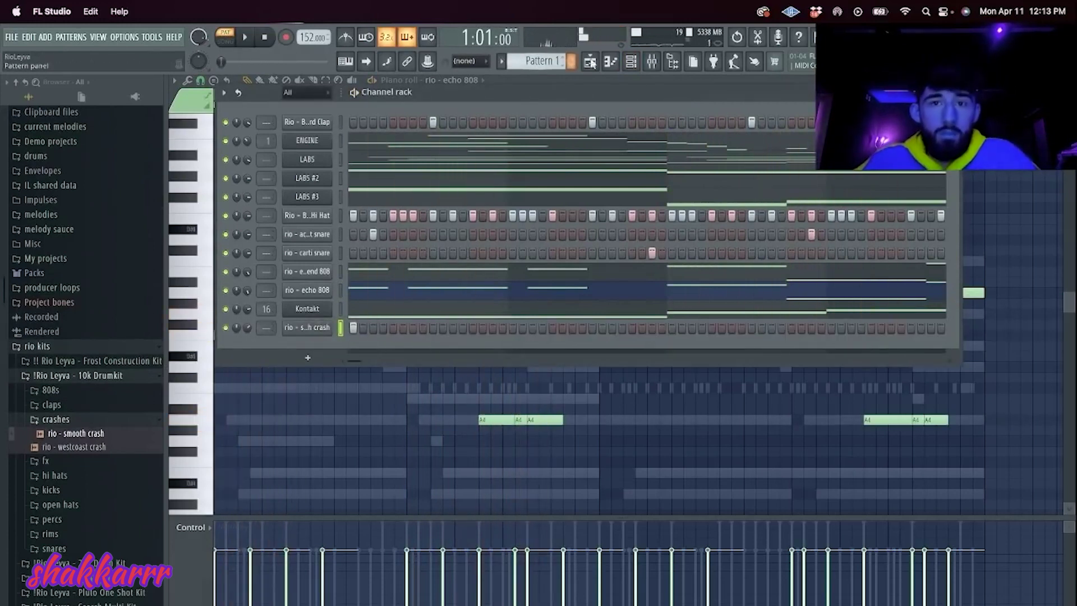
# Step: In the playlist, split Pattern 1 by channel and delete the original full-pattern clip from Track 1
pyautogui.click(590, 62)
pyautogui.click(539, 60)
pyautogui.click(561, 262)
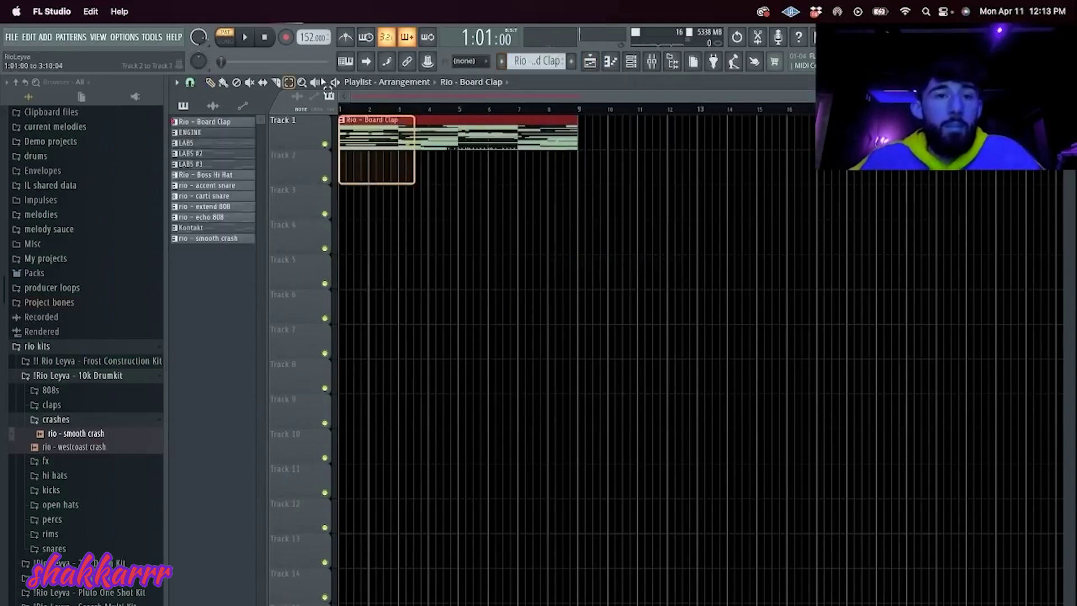
pyautogui.press('Delete')
# Step: Place all the split channel patterns at bar 1 on tracks 1 to 12 and repeat the eight-bar block up to bar 57
pyautogui.moveTo(221, 235); pyautogui.dragTo(349, 134)
pyautogui.press('super+b')
pyautogui.press('super+b')
pyautogui.press('super+b')
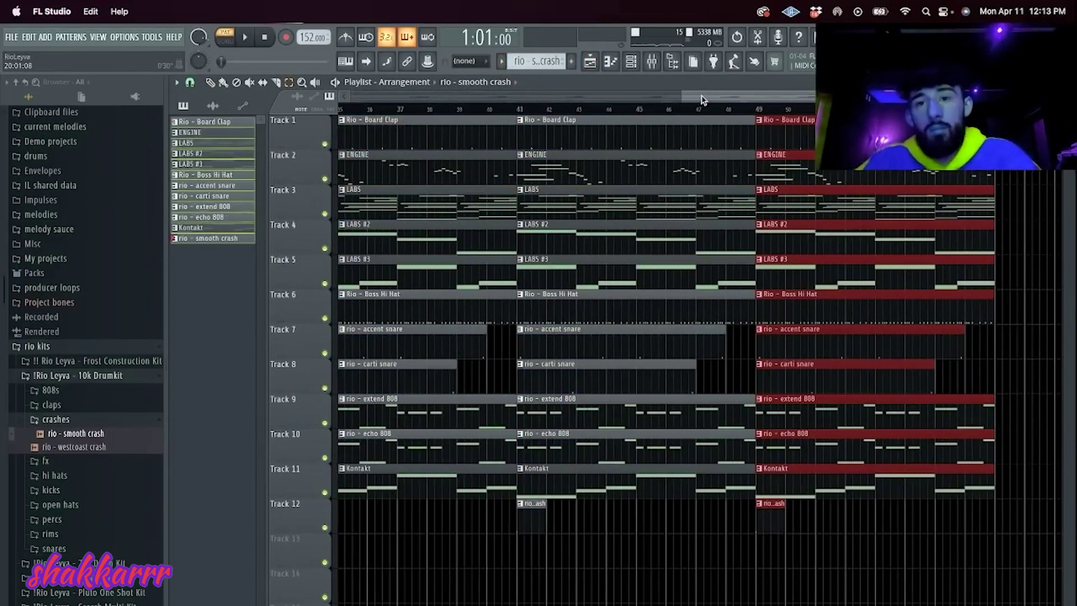
# Step: Delete all the clips in the first eight bars of the arrangement
pyautogui.moveTo(682, 97); pyautogui.dragTo(344, 98)
pyautogui.moveTo(344, 567); pyautogui.dragTo(334, 18)
pyautogui.press('Delete')
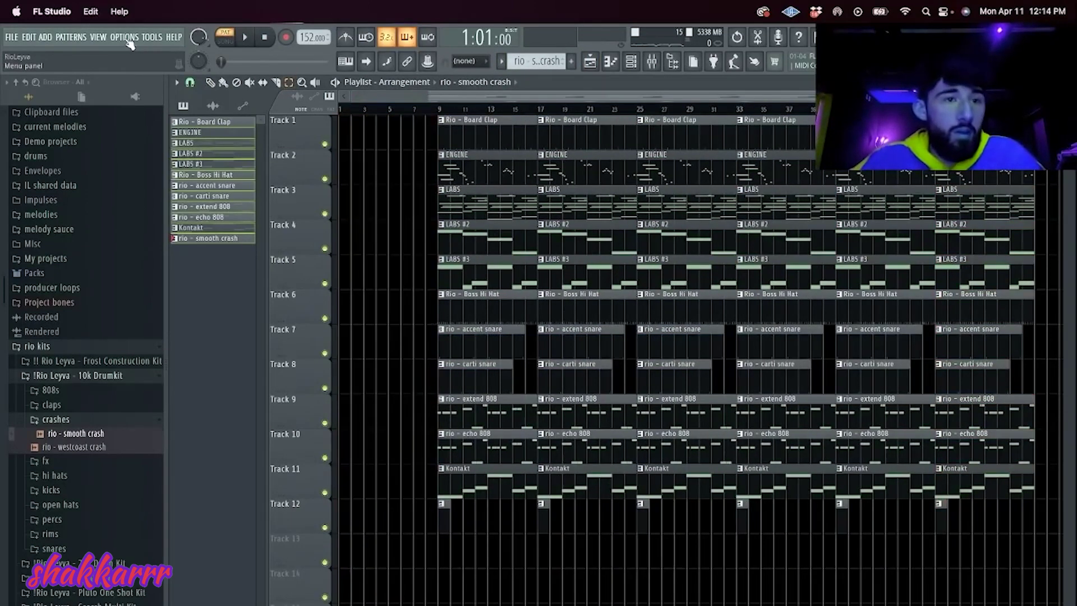
# Step: Check the project's info page with its working time and close the settings
pyautogui.click(128, 39)
pyautogui.click(151, 147)
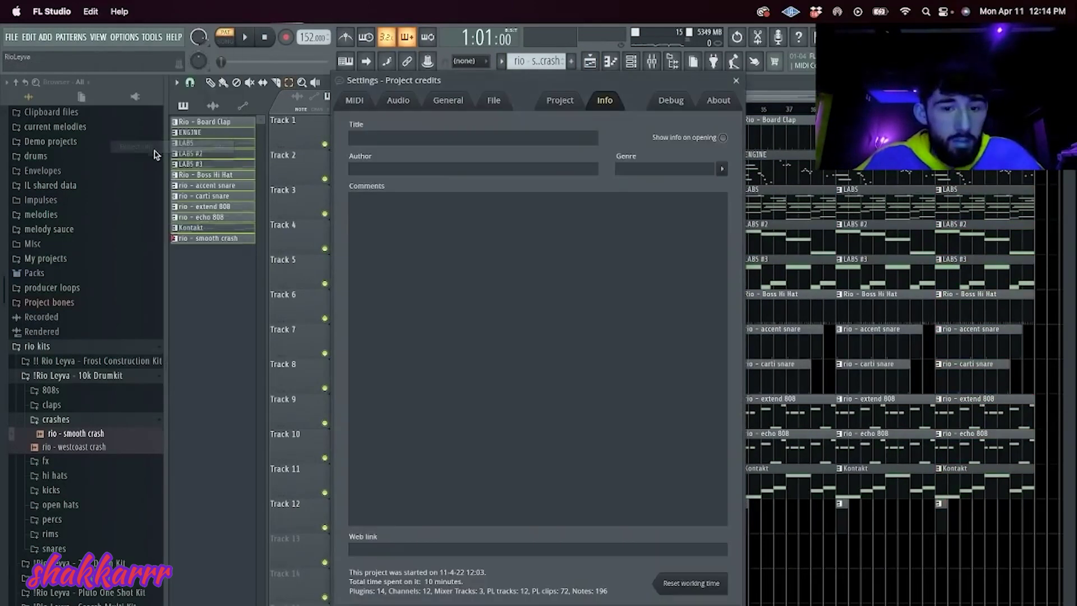
pyautogui.click(736, 81)
# Step: Undo the last clip deletion, switch playback to song mode and delete the clips in the first eight bars again
pyautogui.press('super+z')
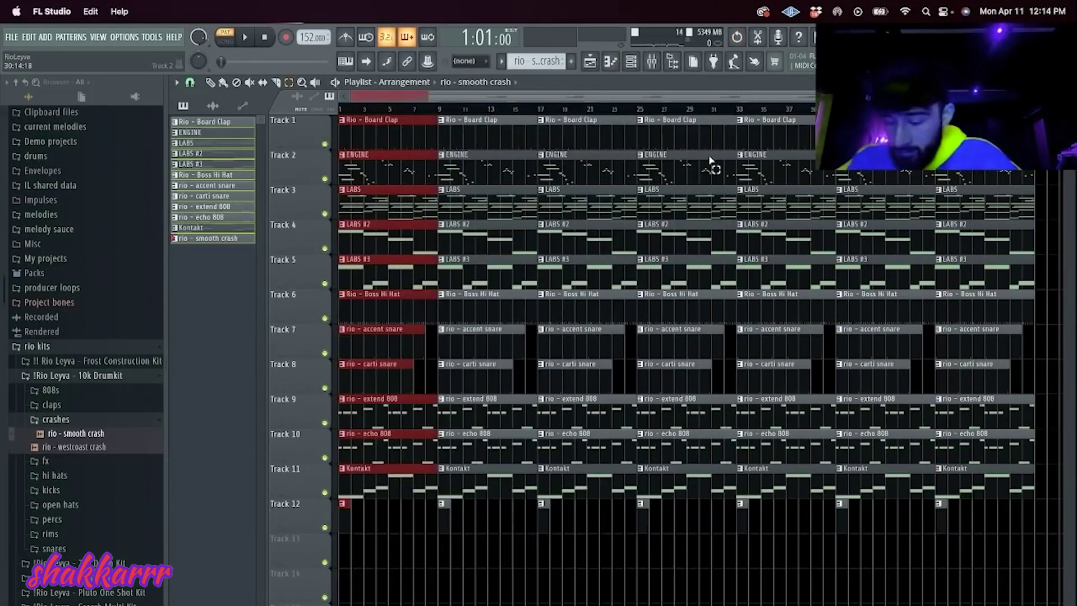
pyautogui.click(224, 43)
pyautogui.press('Delete')
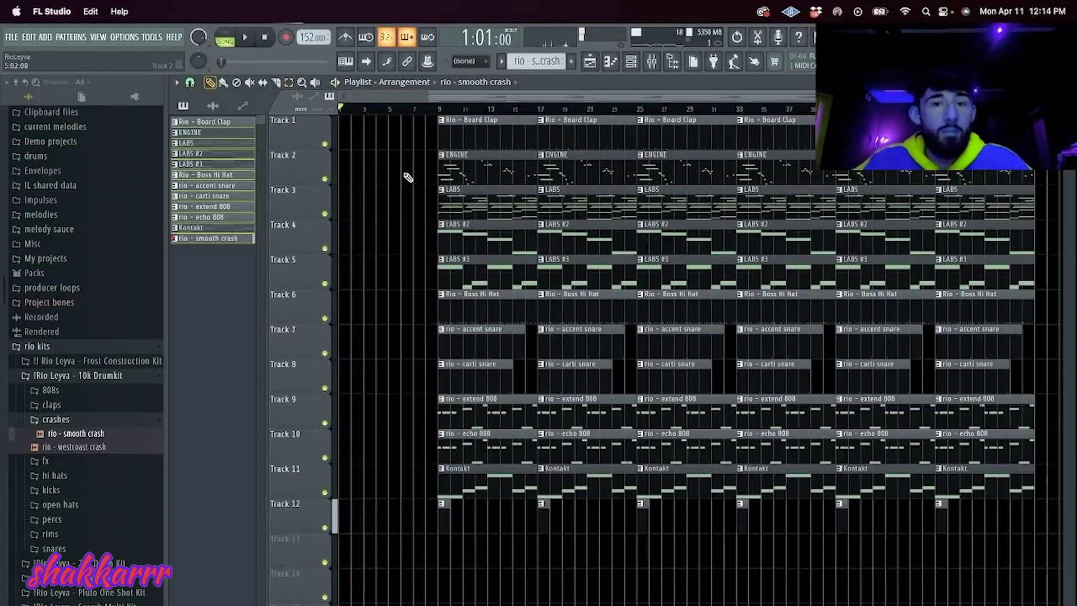
# Step: Place LABS on Track 3 from bar 1, and LABS #2, LABS #3 and Kontakt on Tracks 4, 5 and 11 from bar 5 only
pyautogui.moveTo(469, 206); pyautogui.dragTo(136, 203)
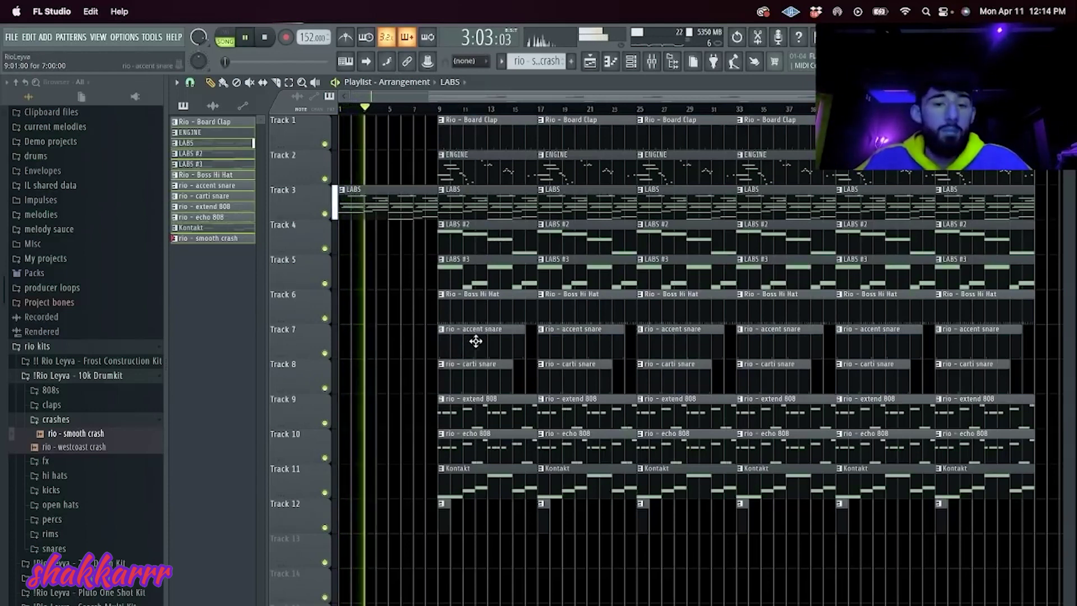
pyautogui.keyDown('shift'); pyautogui.keyDown('super'); pyautogui.click(478, 486); pyautogui.keyUp('super'); pyautogui.keyUp('shift')
pyautogui.moveTo(497, 245); pyautogui.dragTo(233, 250)
pyautogui.moveTo(393, 264); pyautogui.dragTo(396, 235)
pyautogui.keyDown('super'); pyautogui.moveTo(372, 229); pyautogui.dragTo(308, 536); pyautogui.keyUp('super')
pyautogui.press('Delete')
# Step: Delete the Kontakt, LABS #2, LABS #3, LABS and rio - extend 808 clips in the block starting at bar 9
pyautogui.keyDown('super'); pyautogui.click(469, 480); pyautogui.keyUp('super')
pyautogui.press('Delete')
pyautogui.keyDown('super'); pyautogui.moveTo(470, 270); pyautogui.dragTo(476, 239); pyautogui.keyUp('super')
pyautogui.press('Delete')
pyautogui.keyDown('super'); pyautogui.click(478, 204); pyautogui.keyUp('super')
pyautogui.press('Delete')
pyautogui.keyDown('super'); pyautogui.click(489, 415); pyautogui.keyUp('super')
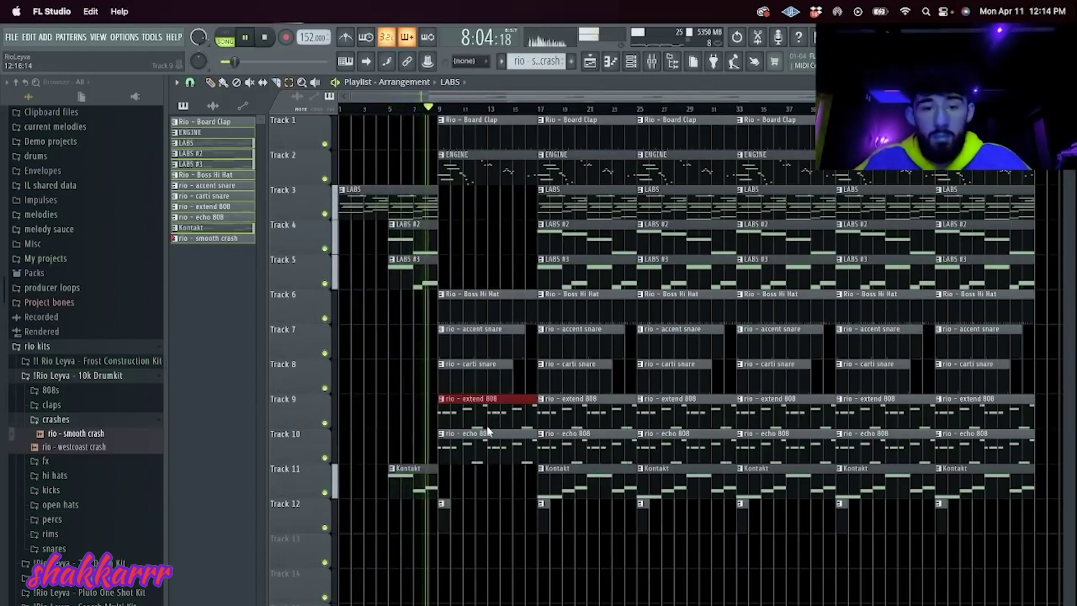
pyautogui.press('Delete')
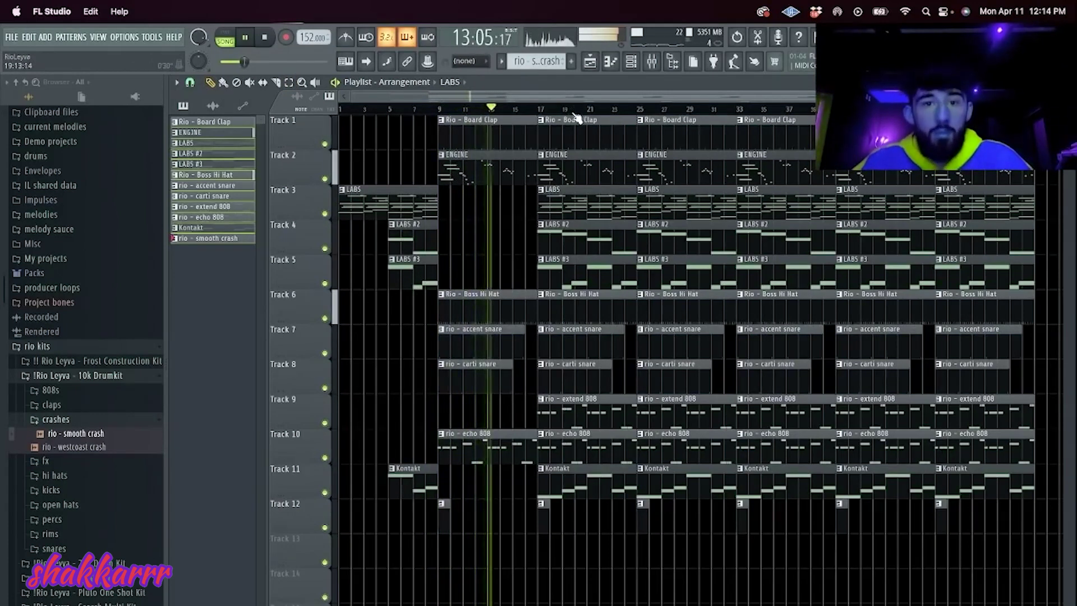
# Step: Duplicate the first LABS clip to bar 9 on Track 3 and delete the original at bar 1
pyautogui.click(416, 207)
pyautogui.hotkey('ctrl', 'b')
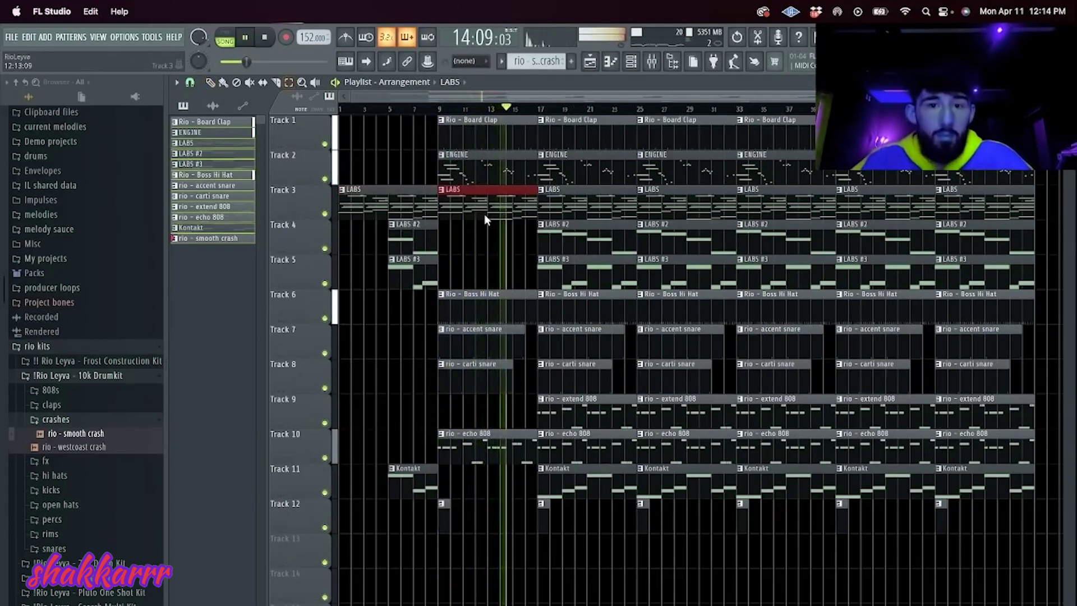
pyautogui.press('space')
pyautogui.press('space')
pyautogui.rightClick(369, 217)
pyautogui.press('space')
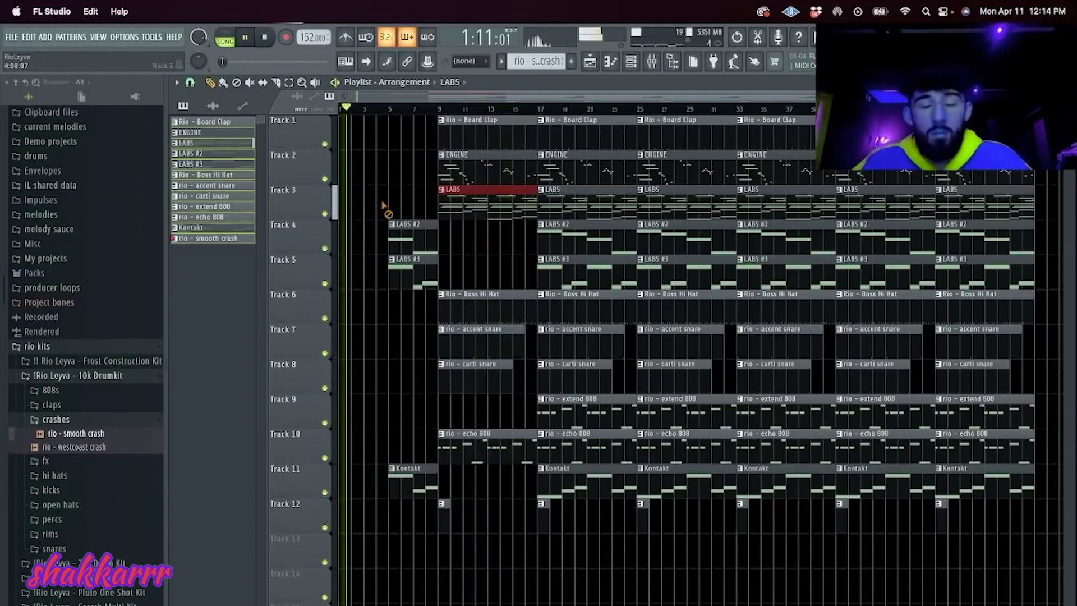
# Step: Extend the LABS #2, LABS #3 and Kontakt clips back to bar 1 and place a LABS clip at bar 1 on Track 3
pyautogui.moveTo(388, 272); pyautogui.dragTo(340, 274)
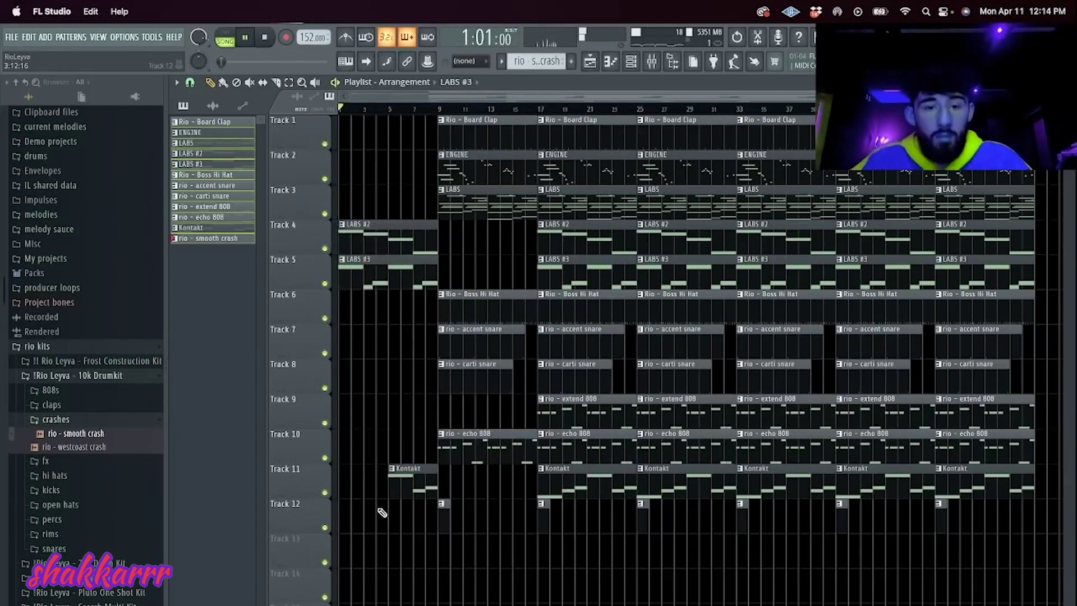
pyautogui.moveTo(389, 486); pyautogui.dragTo(339, 485)
pyautogui.click(449, 196)
pyautogui.click(353, 202)
pyautogui.press('space')
# Step: Make the LABS clip at bar 1 a unique pattern and clone the LABS channel
pyautogui.click(342, 191)
pyautogui.click(371, 274)
pyautogui.click(651, 62)
pyautogui.rightClick(328, 158)
pyautogui.click(370, 269)
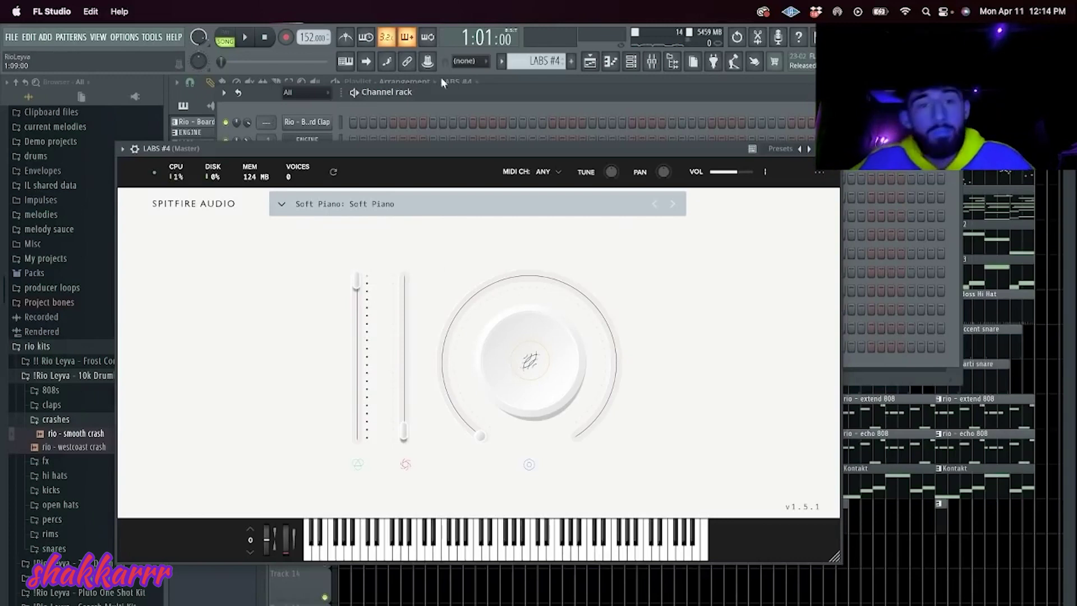
# Step: Load the Strings: Long preset in the cloned LABS instrument and close its window
pyautogui.click(535, 202)
pyautogui.scroll(-1, 502, 360)
pyautogui.click(536, 322)
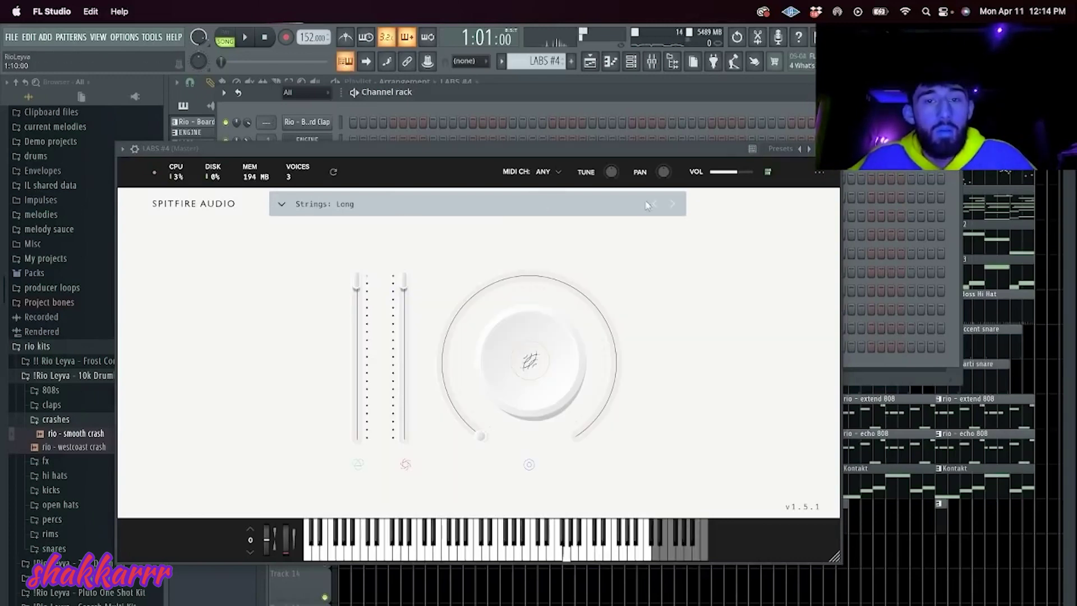
pyautogui.click(834, 149)
# Step: Move the notes from the LABS channel to the cloned LABS #4 channel and play the arrangement
pyautogui.press('super+v')
pyautogui.rightClick(319, 160)
pyautogui.moveTo(361, 159)
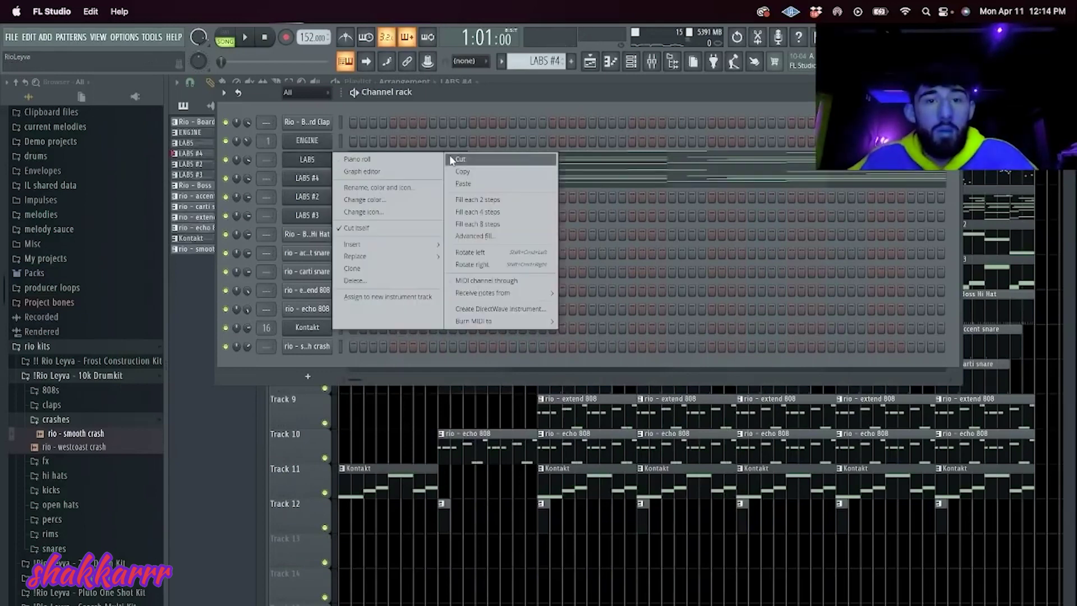
pyautogui.click(451, 159)
pyautogui.press('space')
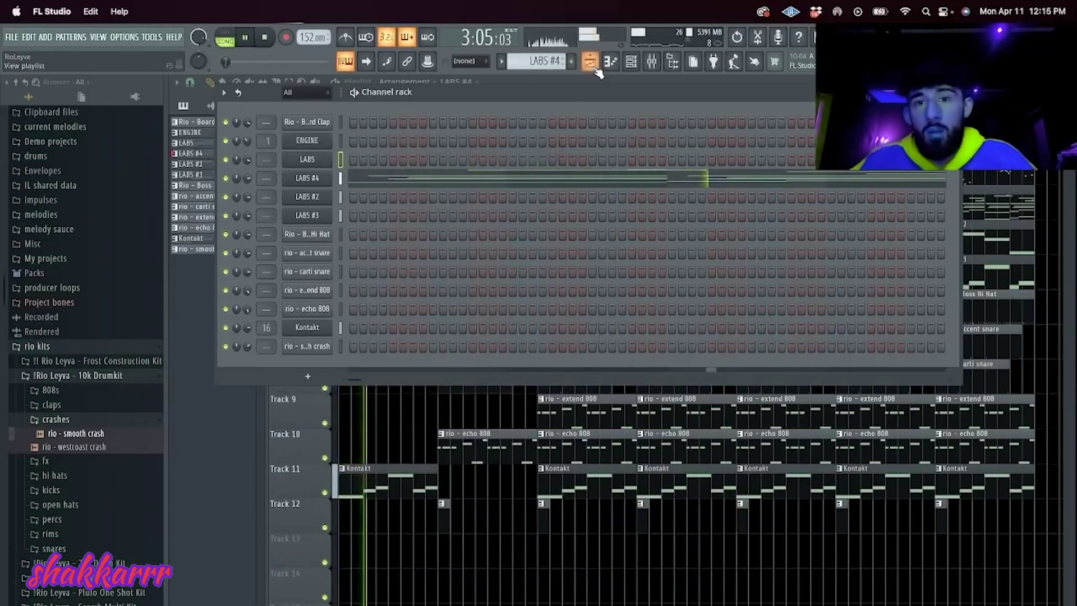
# Step: In the LABS #4 clip's piano roll, raise the first B5 to C6, delete the short C6 and lengthen the B5 at bar 3
pyautogui.click(592, 63)
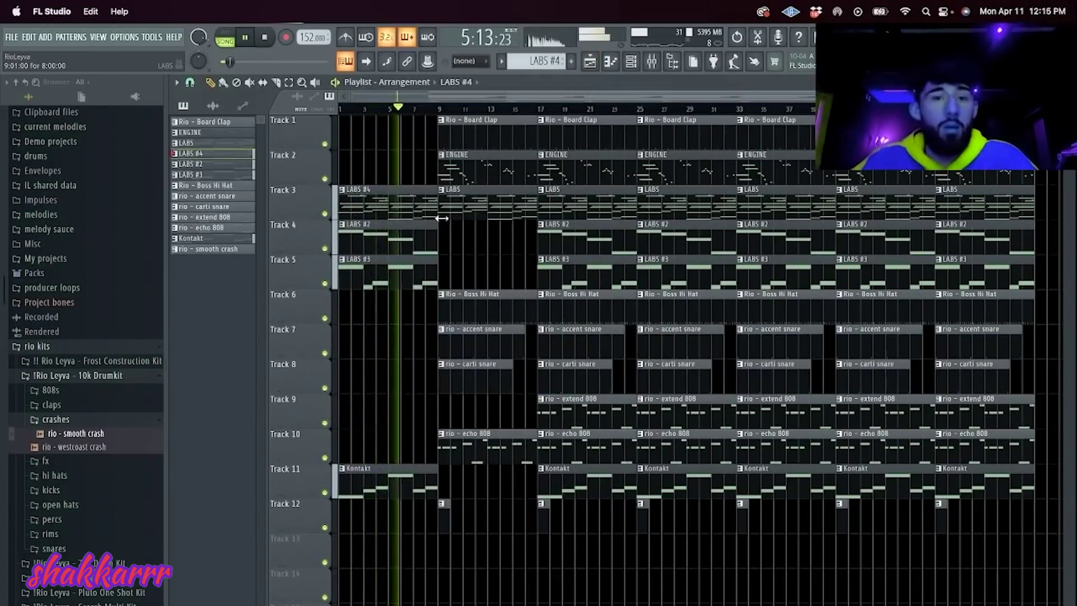
pyautogui.click(345, 110)
pyautogui.doubleClick(378, 192)
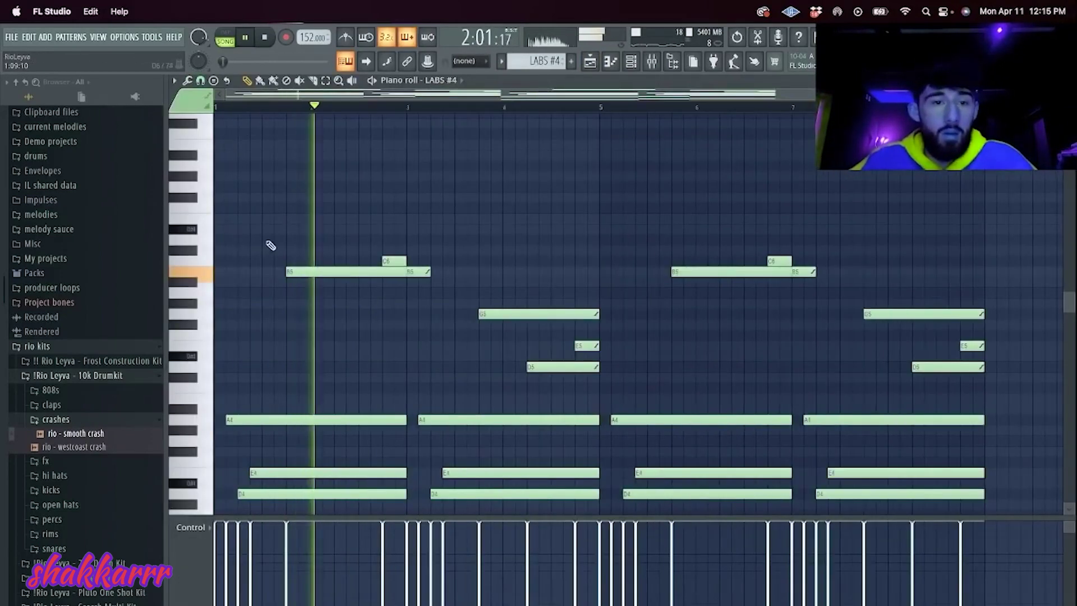
pyautogui.moveTo(347, 272); pyautogui.dragTo(351, 259)
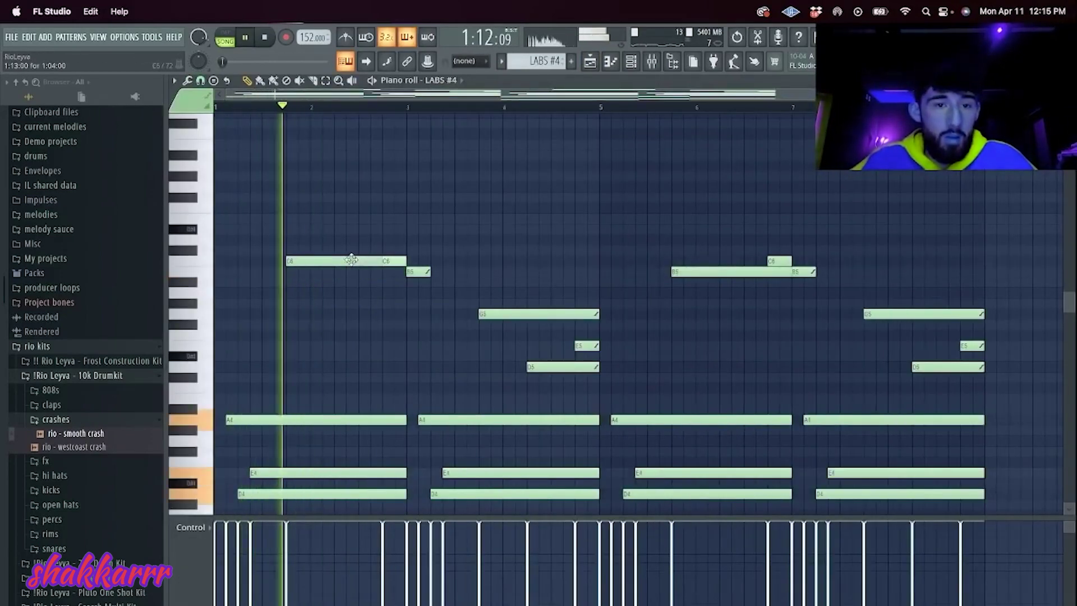
pyautogui.rightClick(392, 259)
pyautogui.moveTo(430, 270); pyautogui.dragTo(502, 271)
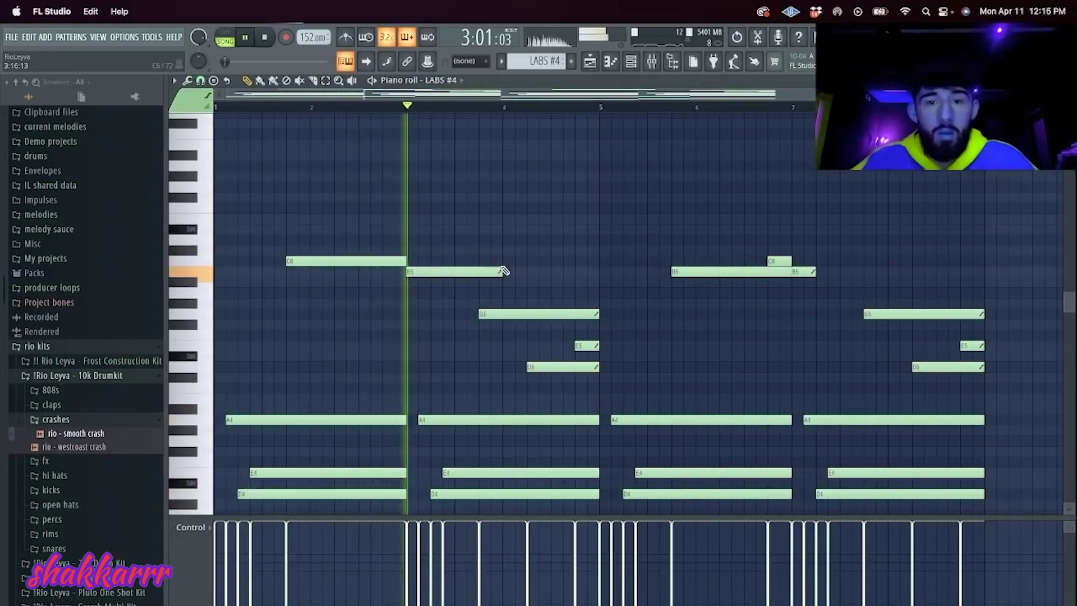
pyautogui.moveTo(502, 271); pyautogui.dragTo(475, 273)
# Step: Add an E5 note at bar 5 and stretch it to two bars
pyautogui.press('space')
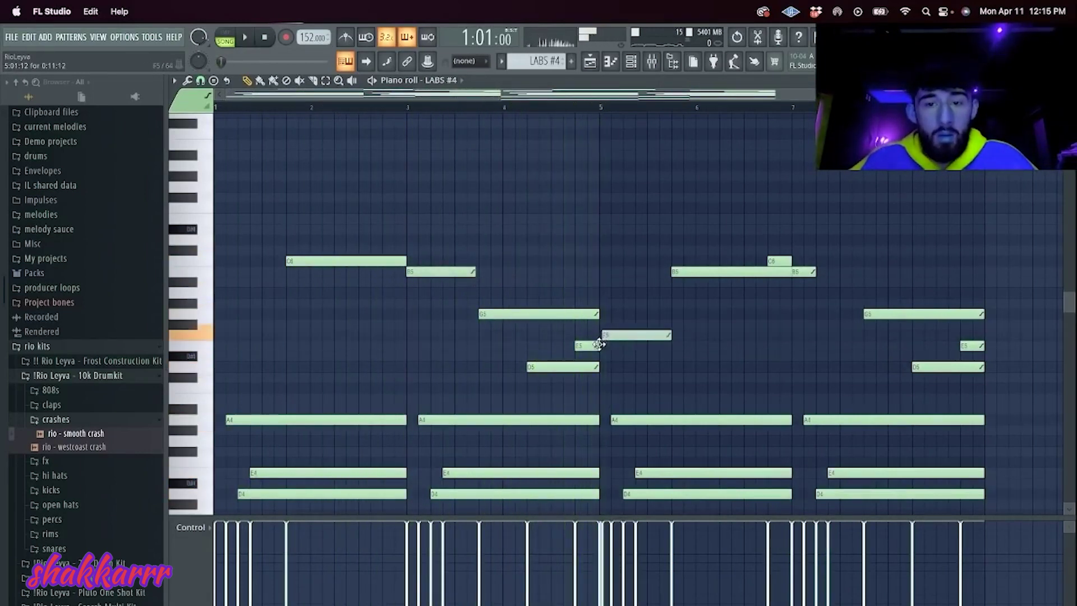
pyautogui.moveTo(599, 343); pyautogui.dragTo(603, 346)
pyautogui.press('space')
pyautogui.moveTo(670, 346); pyautogui.dragTo(791, 357)
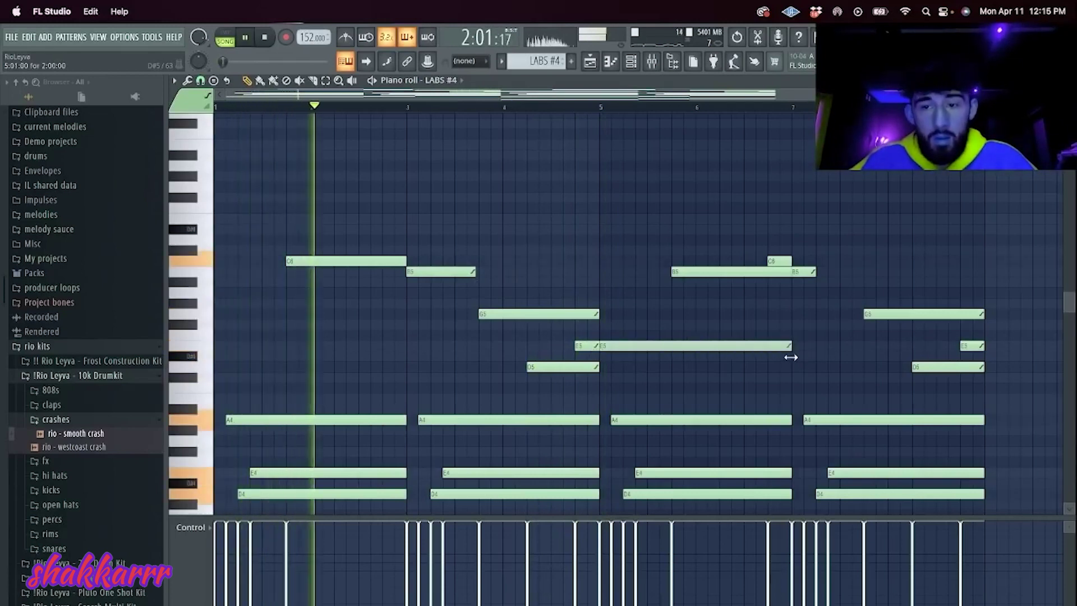
# Step: Delete the B5 and C6 notes above the long E5 and the last G5, and extend the bar 3 B5 to 12 steps
pyautogui.rightClick(784, 271)
pyautogui.rightClick(785, 262)
pyautogui.rightClick(804, 271)
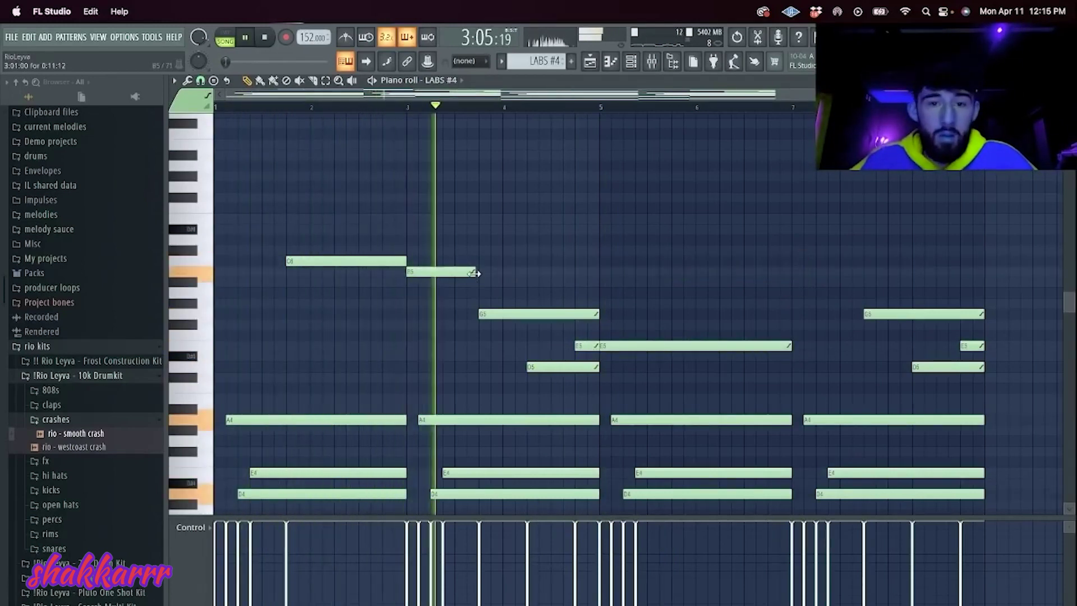
pyautogui.moveTo(474, 273); pyautogui.dragTo(478, 273)
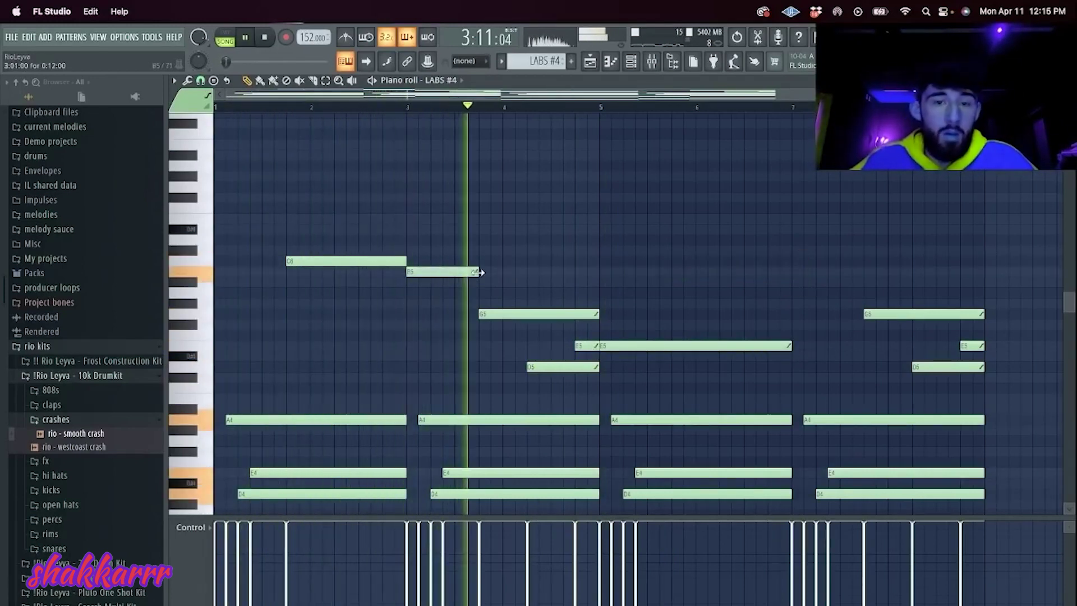
pyautogui.rightClick(891, 313)
# Step: Add a B4 note at bar 7 followed by a C5 note up to bar 9, and delete the A4 note beneath them
pyautogui.click(793, 379)
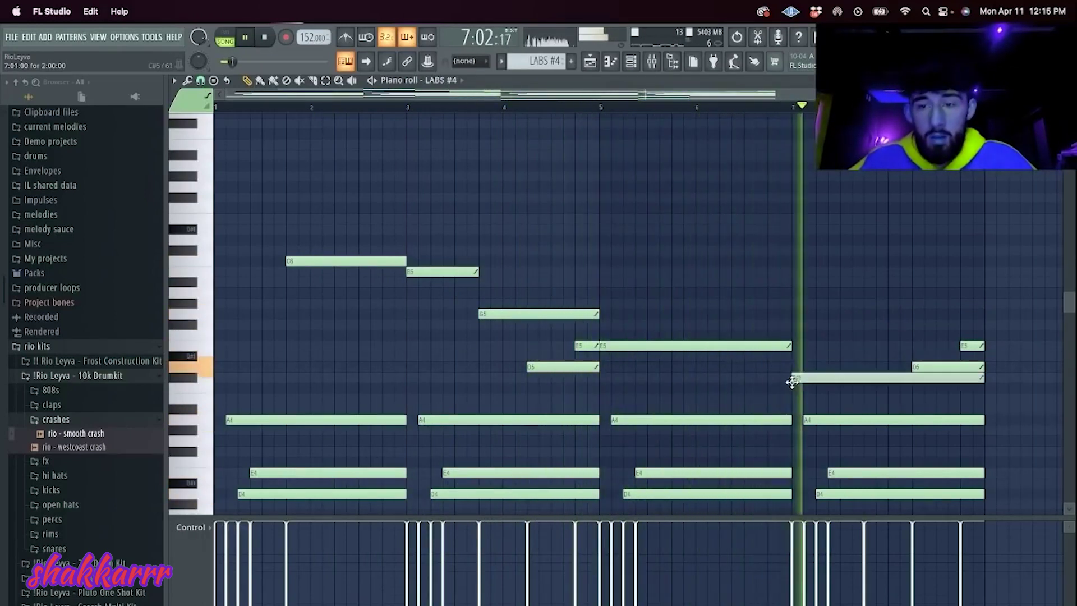
pyautogui.press('space')
pyautogui.moveTo(792, 382); pyautogui.dragTo(790, 402)
pyautogui.press('space')
pyautogui.moveTo(983, 399); pyautogui.dragTo(863, 402)
pyautogui.click(866, 387)
pyautogui.moveTo(938, 387); pyautogui.dragTo(986, 387)
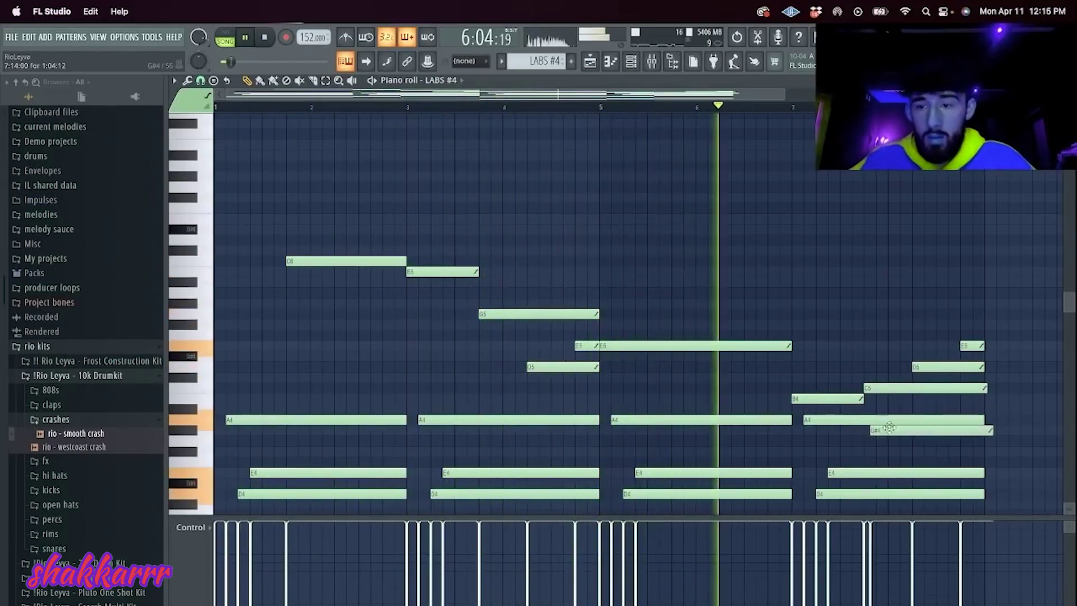
pyautogui.rightClick(892, 420)
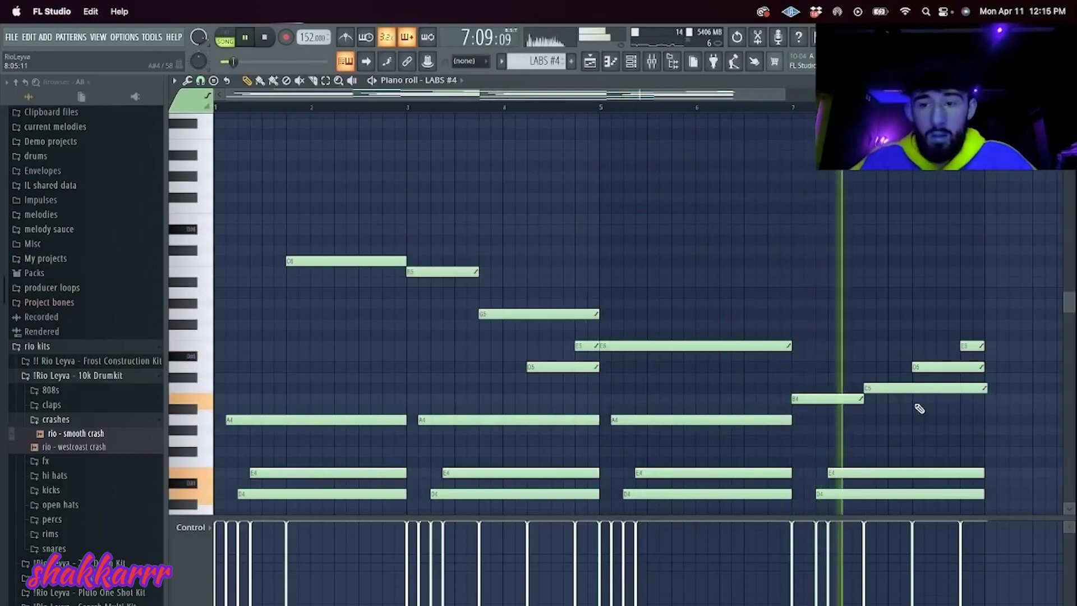
# Step: Review the playlist, channel volumes and mixer levels while the arrangement plays
pyautogui.click(589, 60)
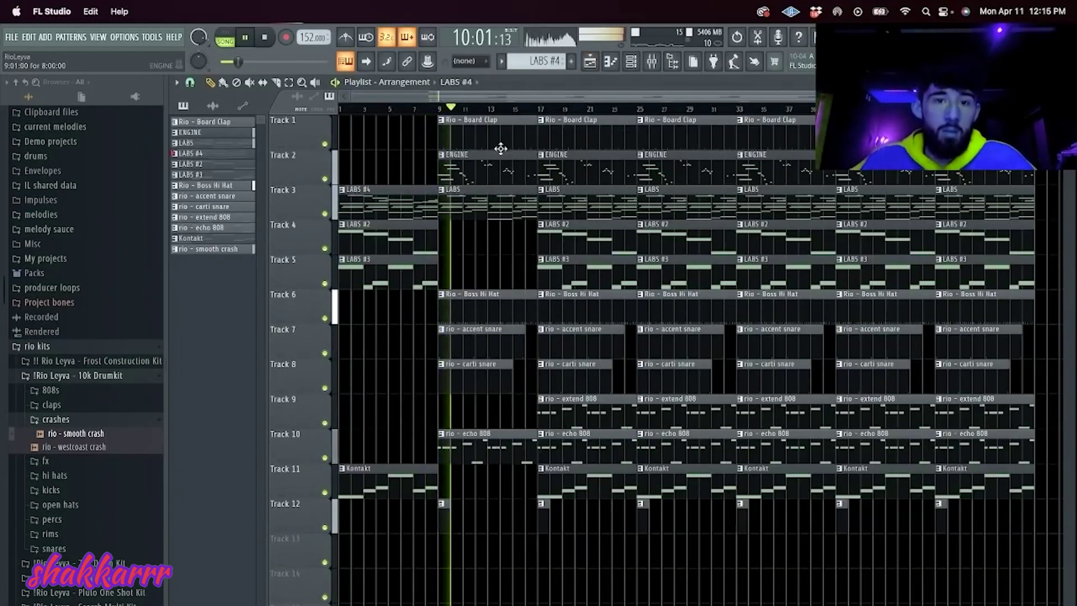
pyautogui.press('F6')
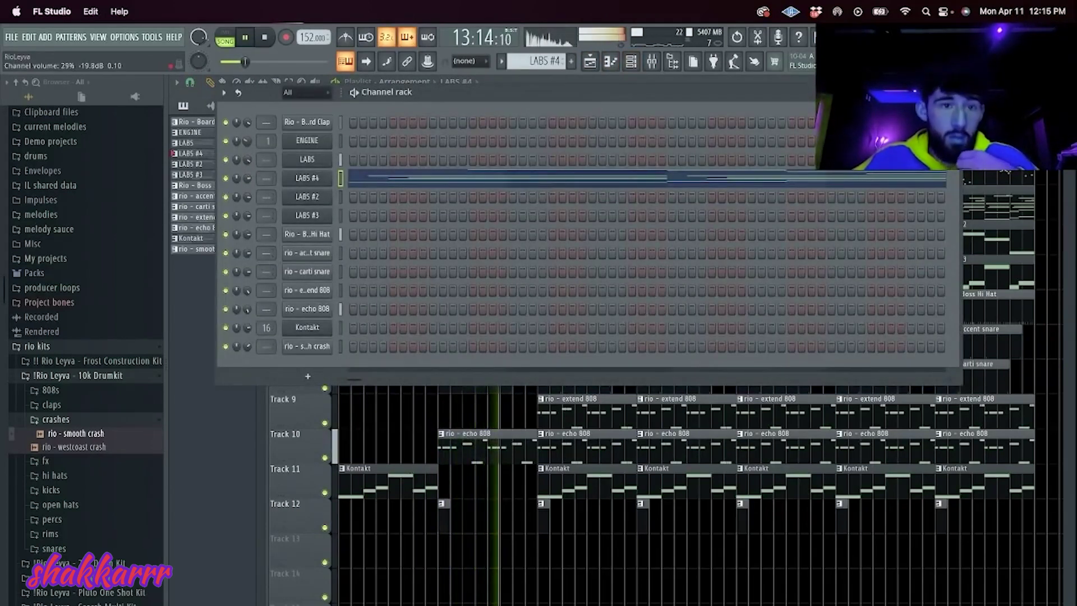
pyautogui.click(649, 63)
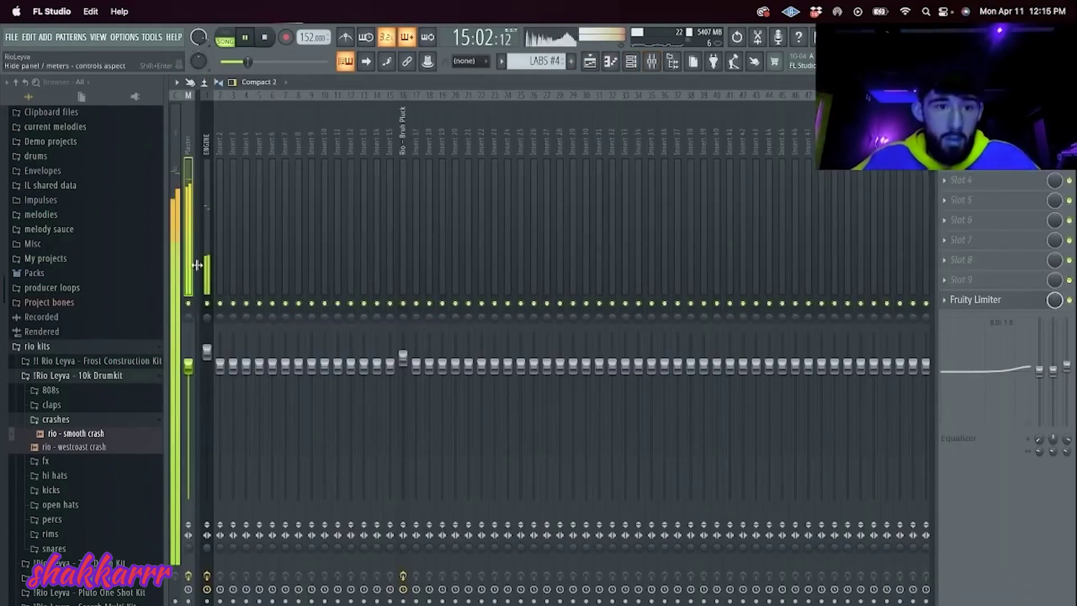
pyautogui.press('F5')
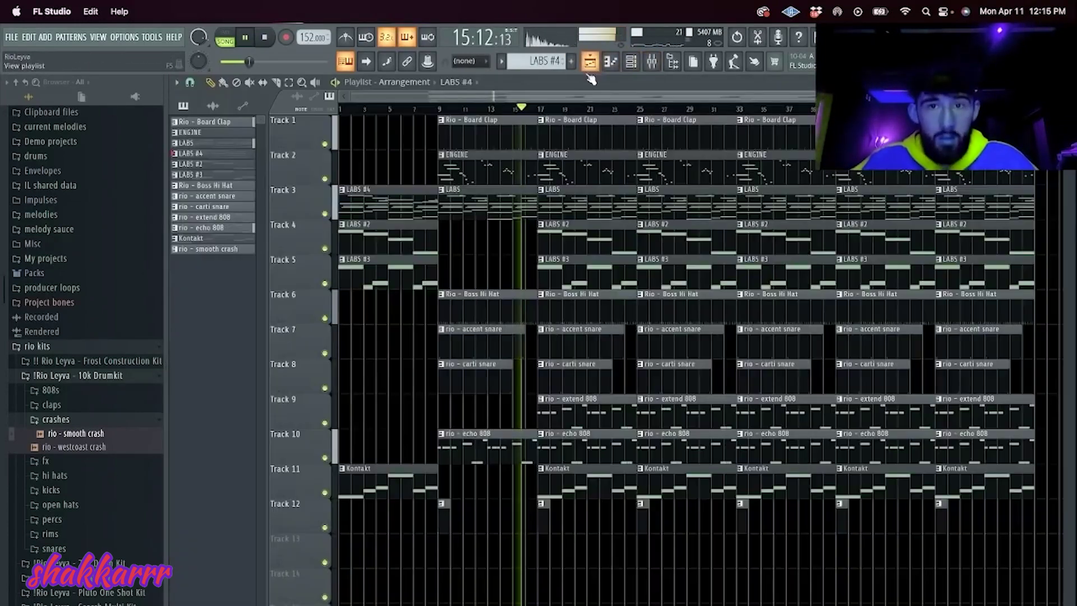
# Step: Delete the rio - echo 808 clip at bar 17 and place a copy of the LABS #4 clip at bar 25 on Track 13
pyautogui.rightClick(597, 451)
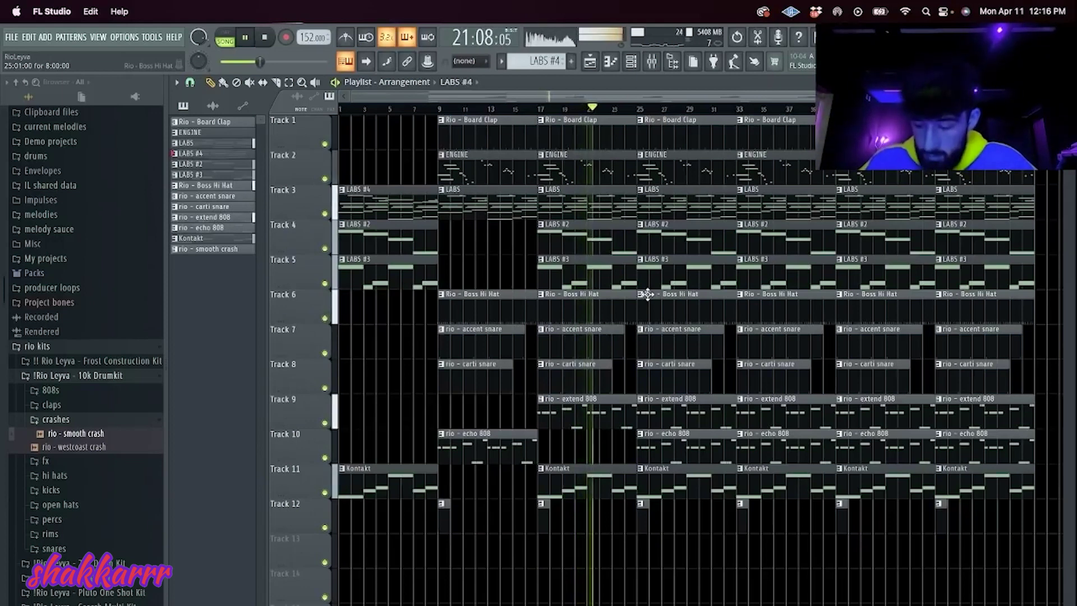
pyautogui.moveTo(380, 206); pyautogui.dragTo(676, 566)
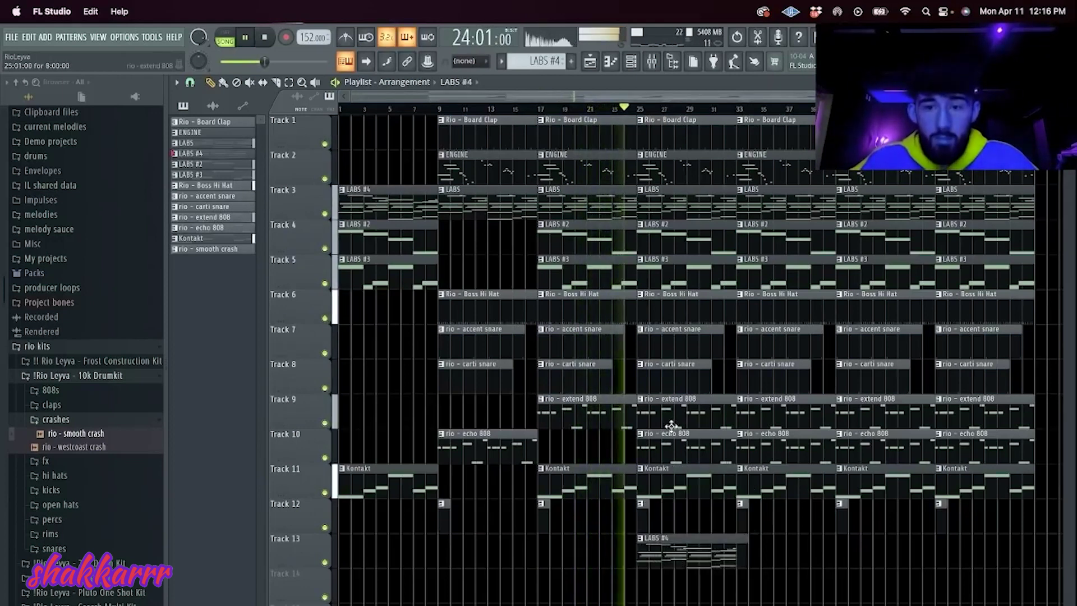
# Step: Delete the rio - echo 808, rio - extend 808, LABS and ENGINE clips at bar 25
pyautogui.rightClick(674, 435)
pyautogui.rightClick(675, 421)
pyautogui.rightClick(681, 197)
pyautogui.rightClick(681, 179)
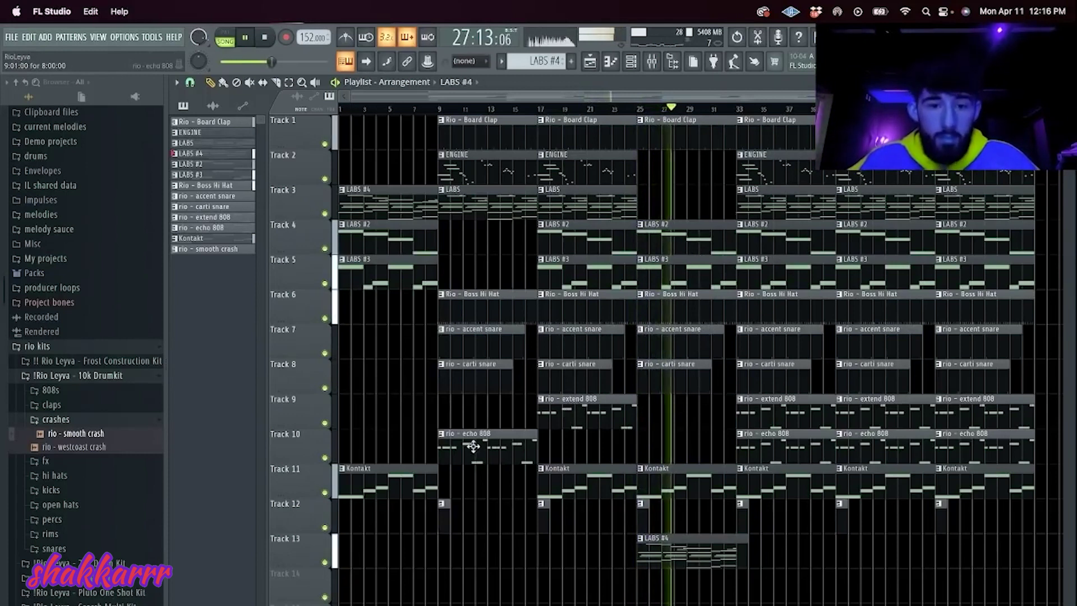
# Step: Try a copy of the rio - echo 808 clip at bar 25 on Track 10
pyautogui.moveTo(471, 447); pyautogui.dragTo(675, 442)
pyautogui.click(673, 444)
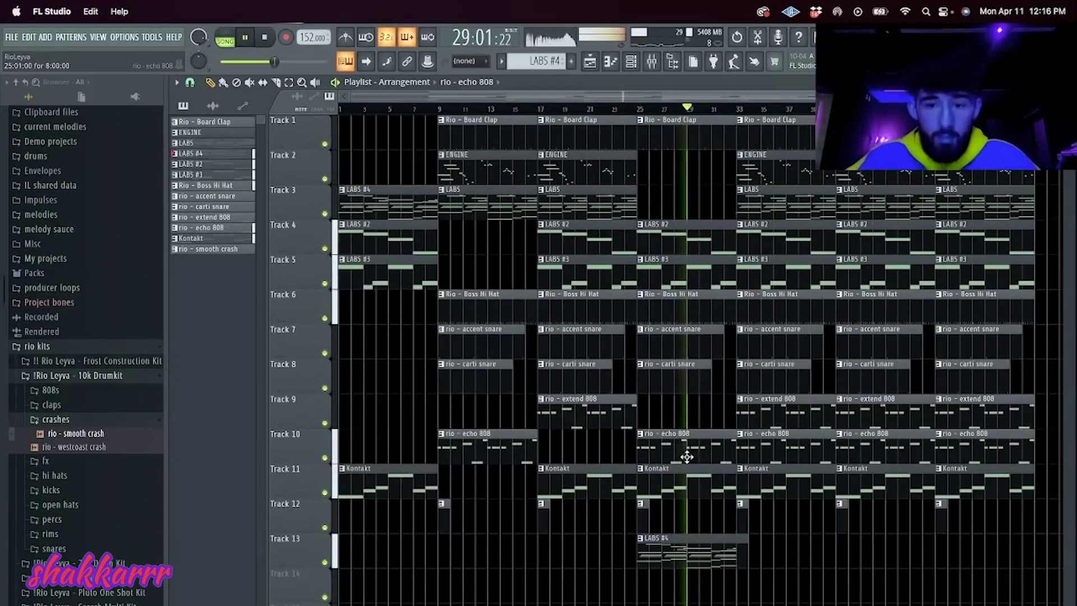
pyautogui.rightClick(685, 453)
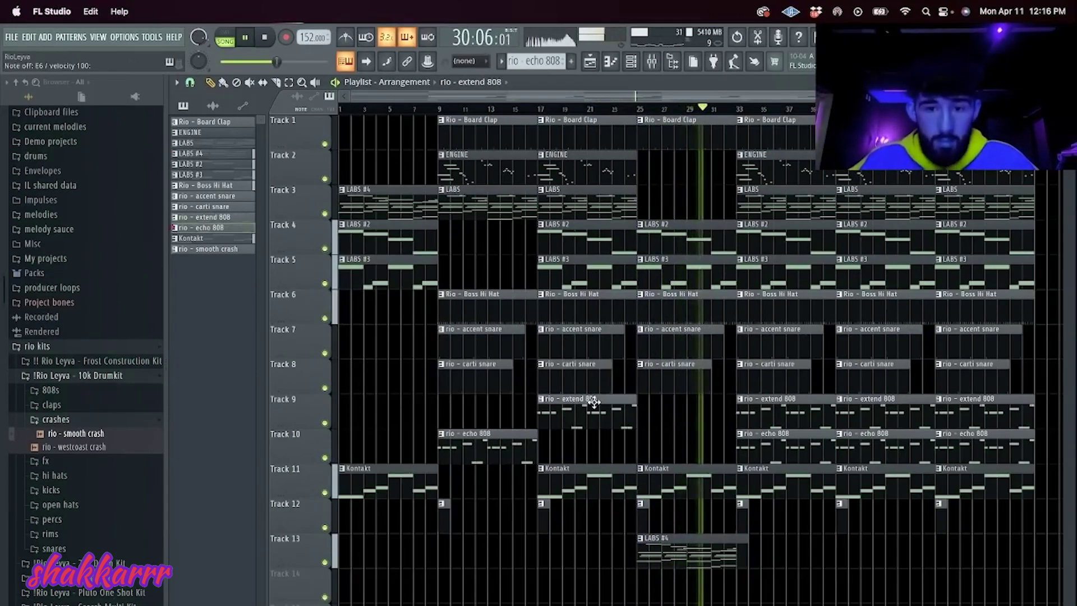
# Step: Play the arrangement from about bar 22
pyautogui.press('space')
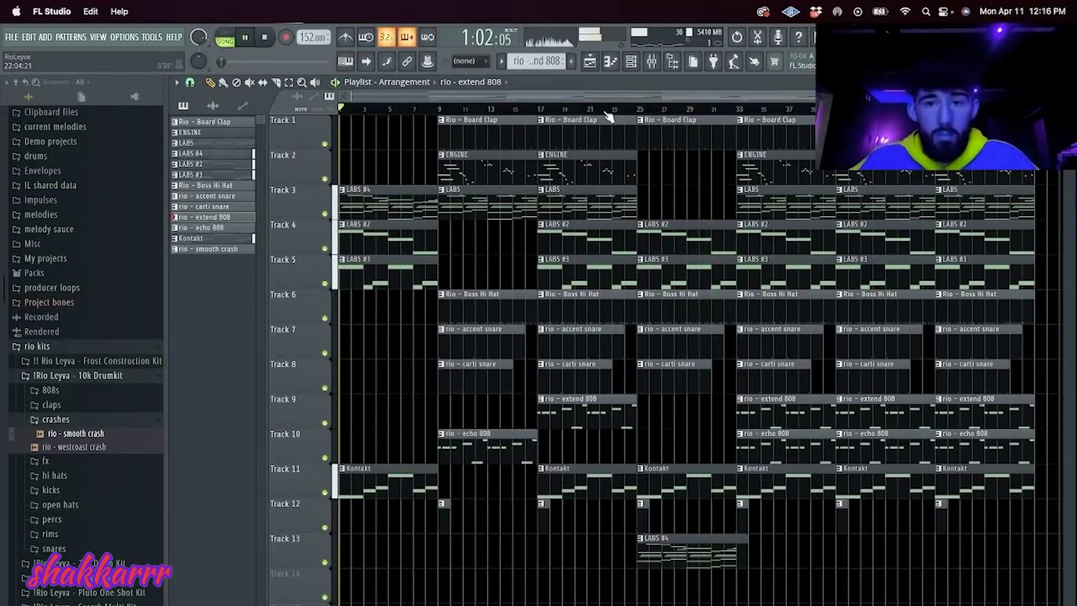
pyautogui.click(606, 110)
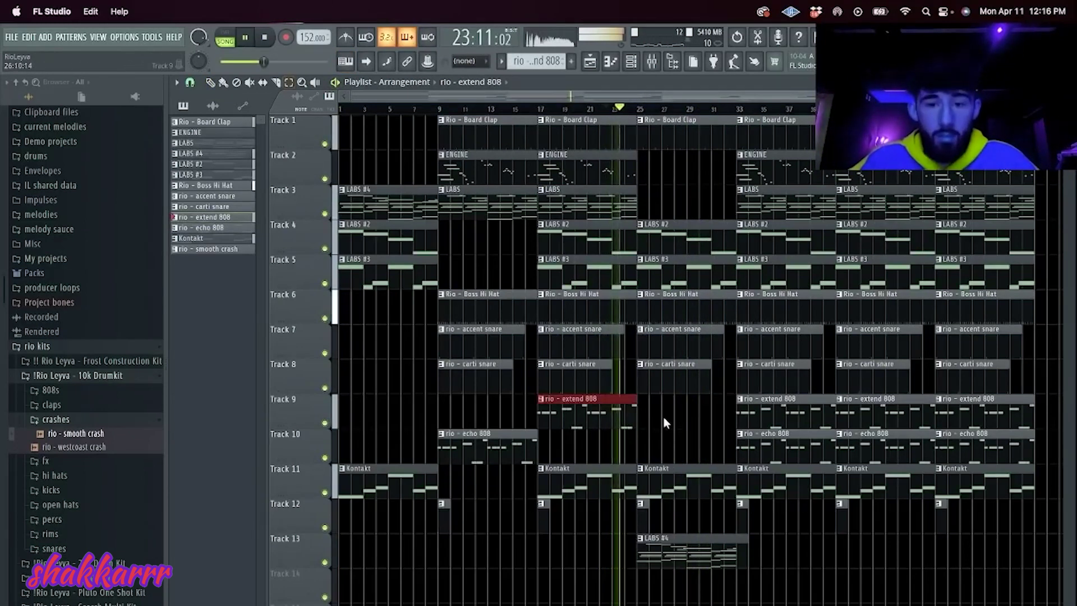
# Step: Duplicate the rio - extend 808 clip to bar 25 on Track 9 and slice off its first half, keeping the part from bar 29
pyautogui.press('super+b')
pyautogui.press('c')
pyautogui.moveTo(687, 399); pyautogui.dragTo(685, 425)
pyautogui.rightClick(678, 419)
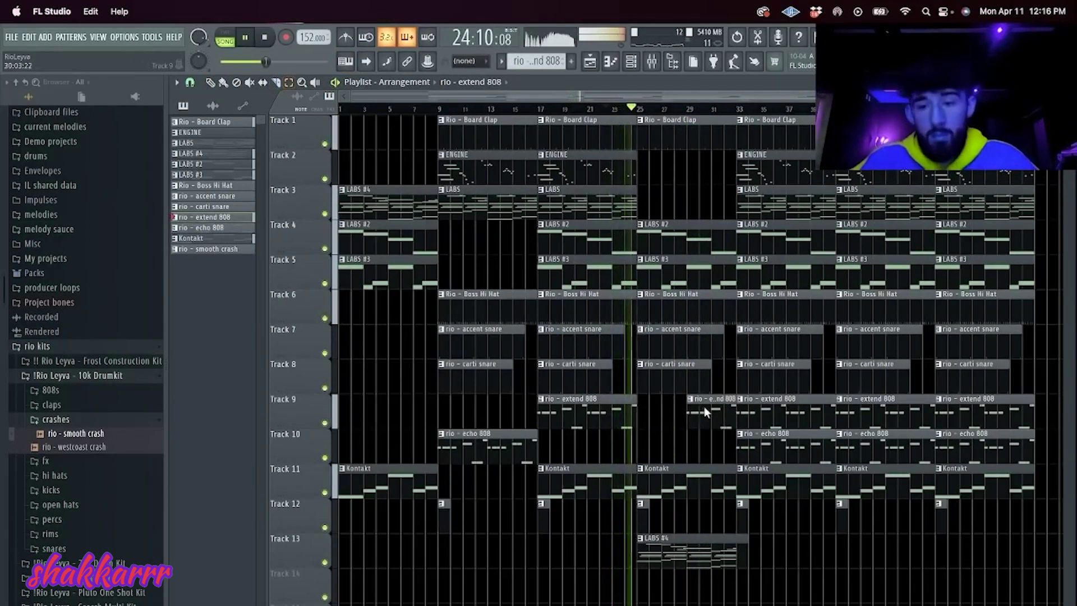
# Step: Delete the ENGINE, LABS #2, LABS #3 and rio - extend 808 clips at bar 33
pyautogui.rightClick(772, 178)
pyautogui.moveTo(787, 224); pyautogui.dragTo(795, 282)
pyautogui.press('Delete')
pyautogui.click(778, 419)
pyautogui.press('Delete')
# Step: Slice the clap, hi-hat and both snare clips starting at bar 33 at about bar 34.5 and delete their opening portions
pyautogui.press('c')
pyautogui.moveTo(761, 369); pyautogui.dragTo(756, 302)
pyautogui.moveTo(747, 303); pyautogui.dragTo(753, 378)
pyautogui.press('Delete')
pyautogui.moveTo(755, 149); pyautogui.dragTo(755, 153)
pyautogui.press('e')
pyautogui.click(747, 140)
pyautogui.press('Delete')
# Step: Delete the Kontakt clip at bar 33 and all clips from bar 41 onward
pyautogui.click(787, 483)
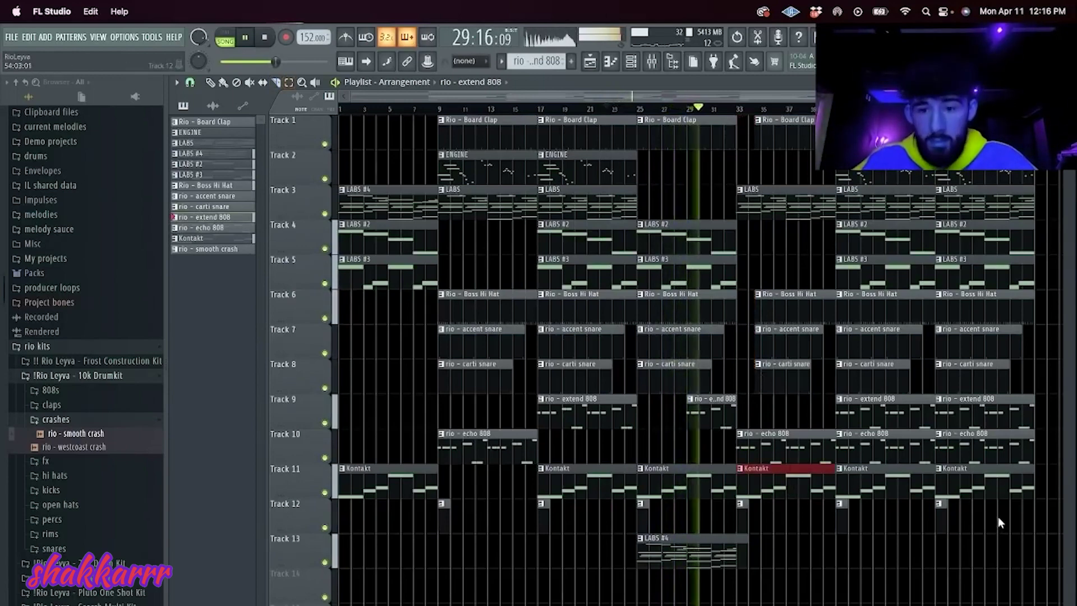
pyautogui.press('Delete')
pyautogui.moveTo(1037, 569); pyautogui.dragTo(835, 163)
pyautogui.press('Delete')
# Step: Duplicate the entire arrangement twice in the playlist so it repeats from bar 41 and again from bar 81
pyautogui.hotkey('ctrl', 'a')
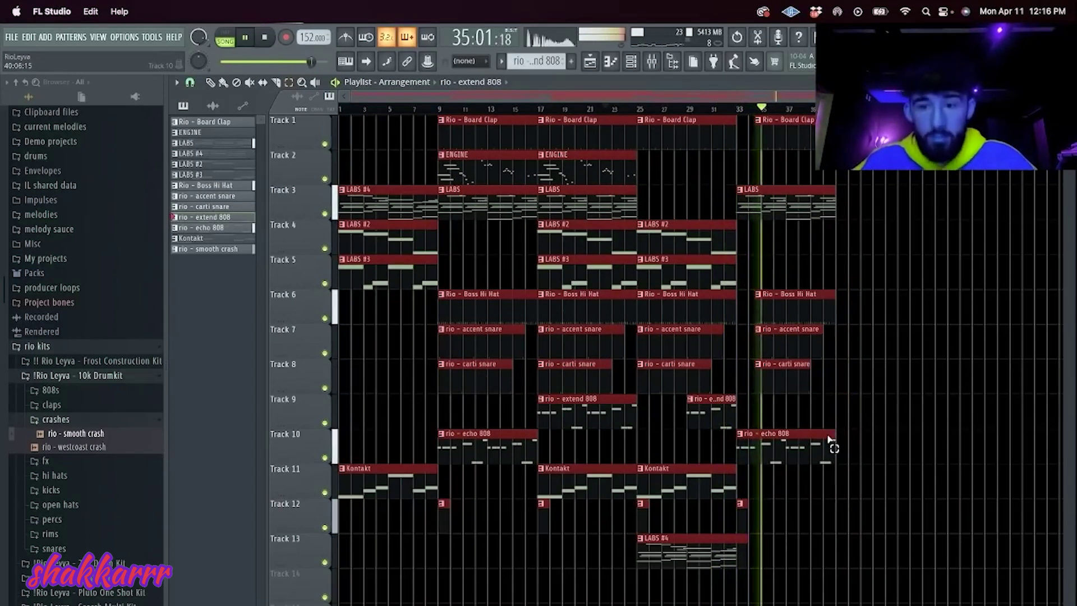
pyautogui.hotkey('ctrl', 'b')
pyautogui.hotkey('ctrl', 'b')
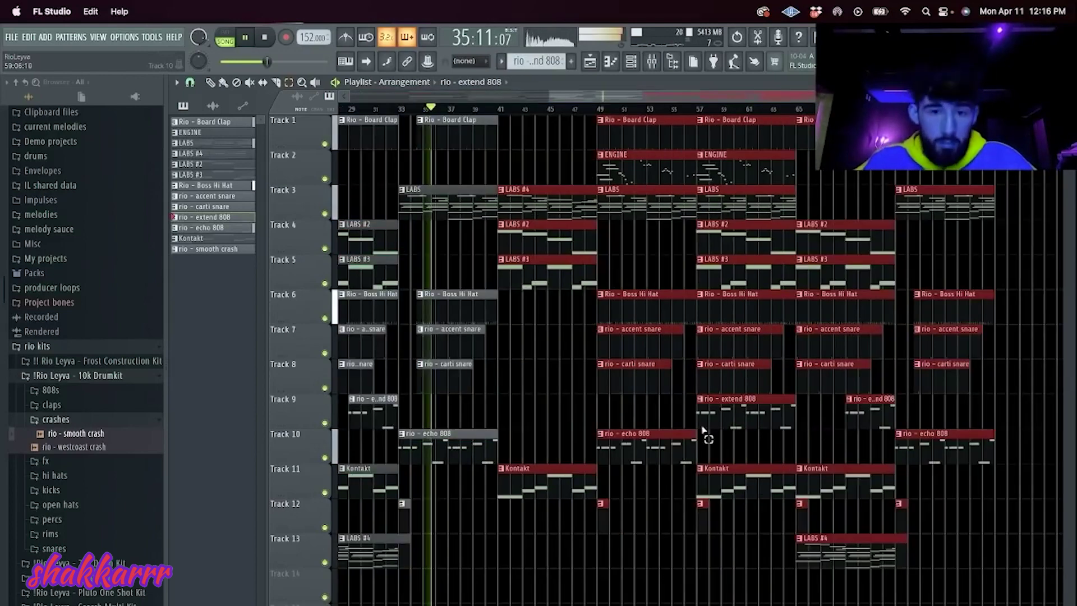
pyautogui.keyDown('ctrl'); pyautogui.click(584, 384); pyautogui.keyUp('ctrl')
pyautogui.click(634, 63)
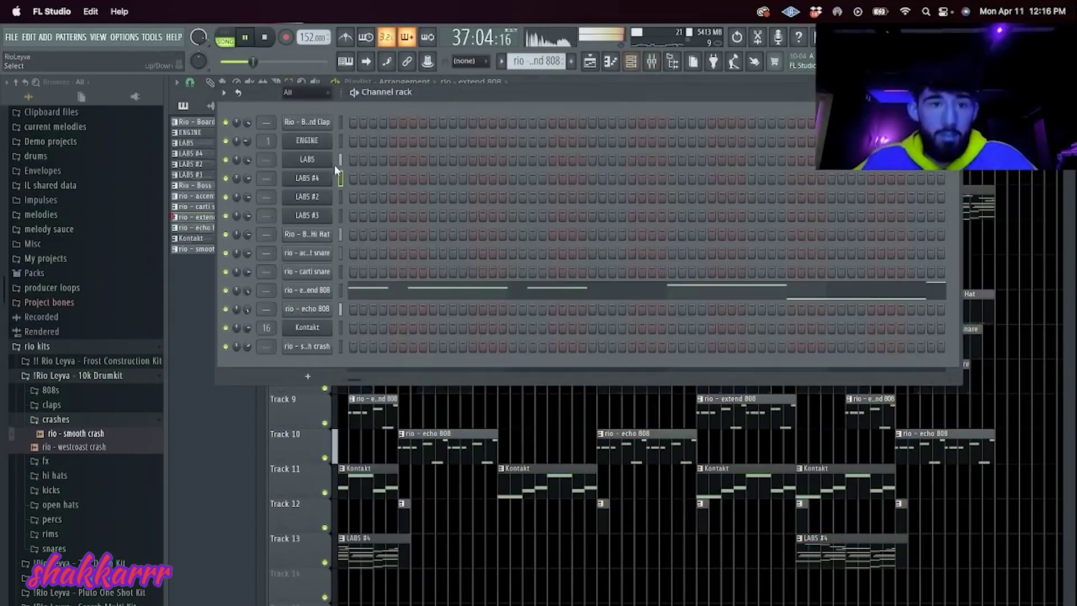
pyautogui.click(601, 63)
pyautogui.moveTo(694, 95); pyautogui.dragTo(349, 96)
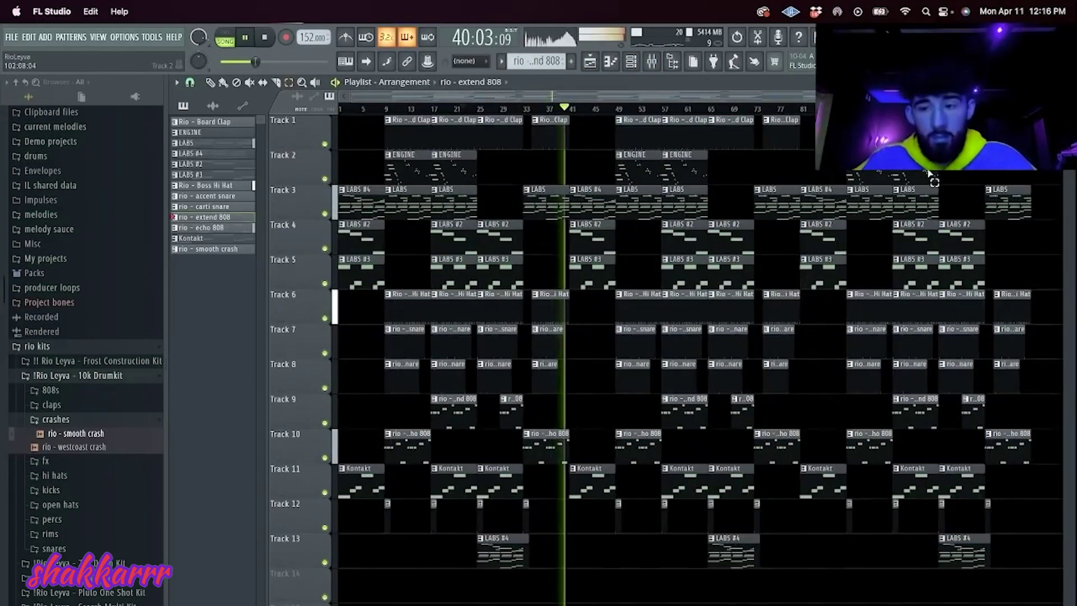
# Step: Start saving the project and create a folder named Rio - Combat 152 BPM inside the Stems folder of 4 - April
pyautogui.press('super+s')
pyautogui.click(324, 191)
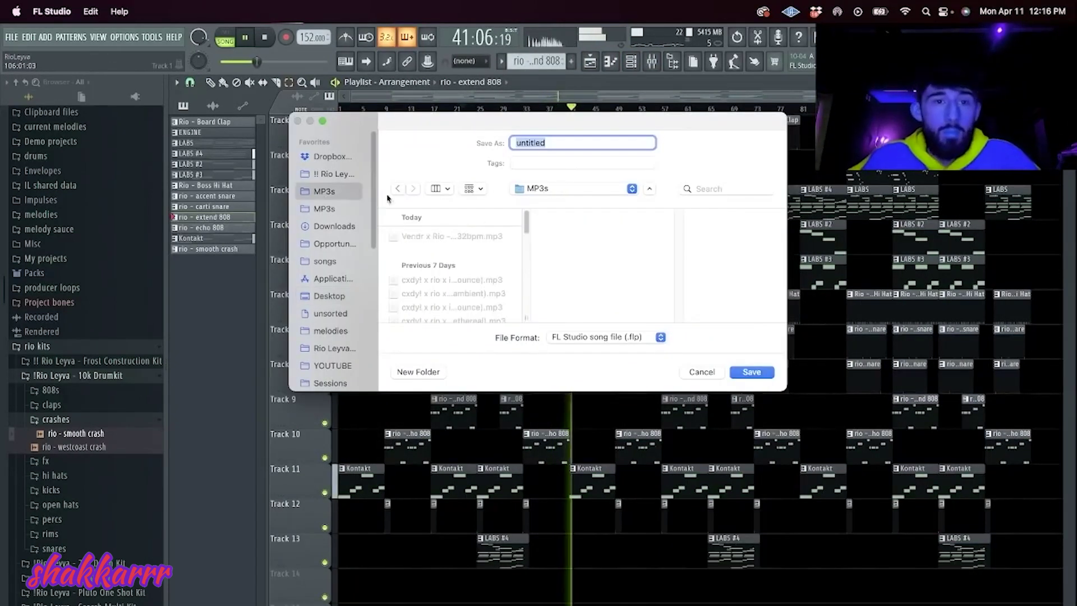
pyautogui.click(577, 191)
pyautogui.click(585, 203)
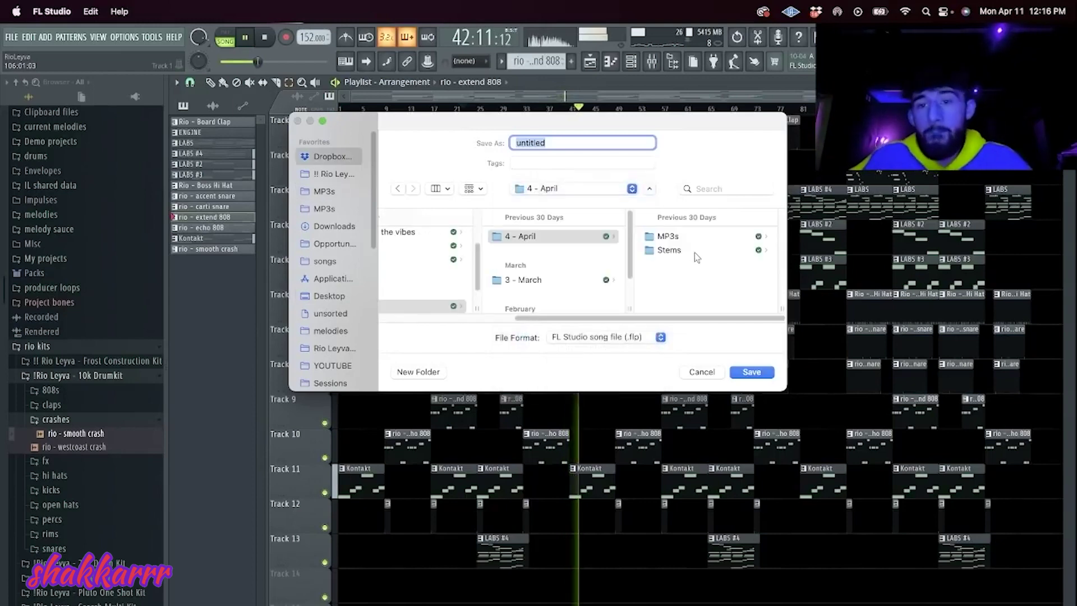
pyautogui.click(695, 249)
pyautogui.press('shift+super+n')
pyautogui.write('Rio - Combat 152 BPM')
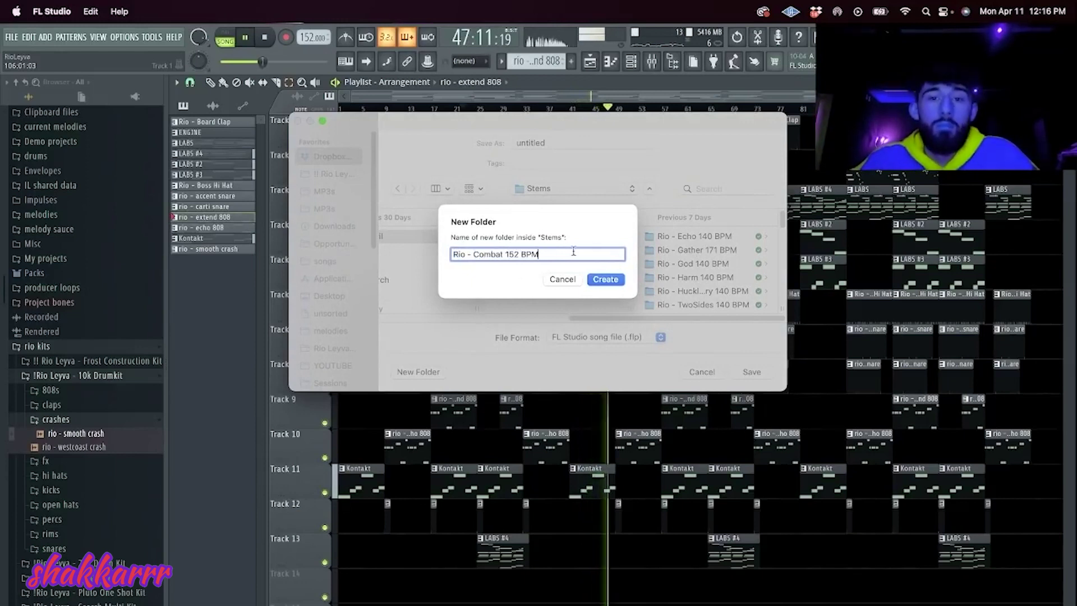
pyautogui.click(608, 285)
# Step: Save the project in the new folder as Rio - Combat 152 BPM
pyautogui.moveTo(563, 143); pyautogui.dragTo(449, 142)
pyautogui.write('Rio - Combat 152 BPM')
pyautogui.press('Return')
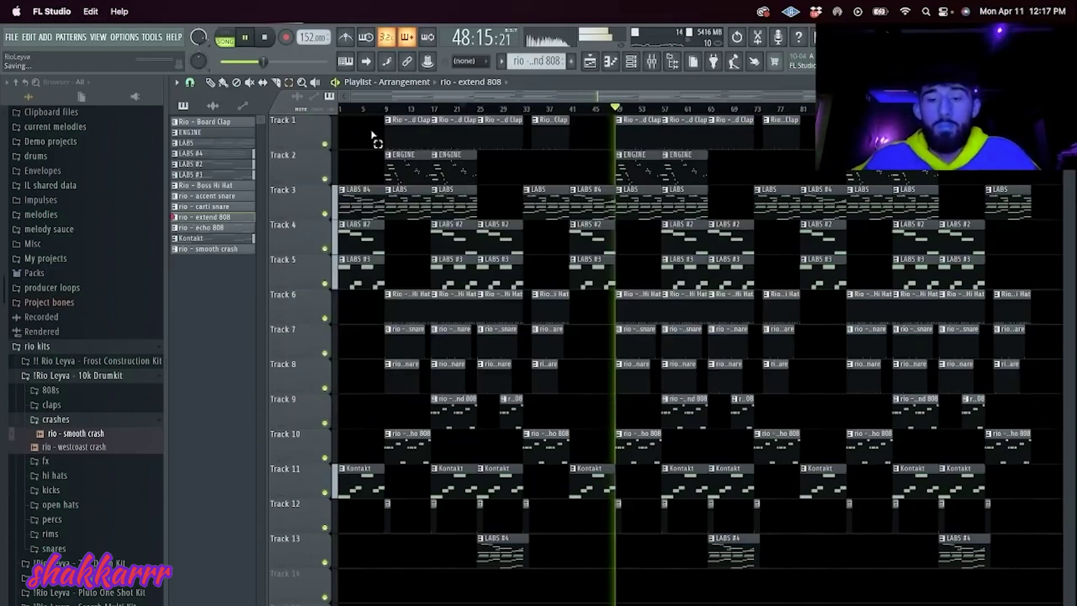
# Step: Export the full song as the MP3 file Rio - Combat 152 BPM to the MP3s folder of 4 - April and start rendering
pyautogui.press('super+shift+r')
pyautogui.click(576, 189)
pyautogui.click(578, 205)
pyautogui.click(588, 236)
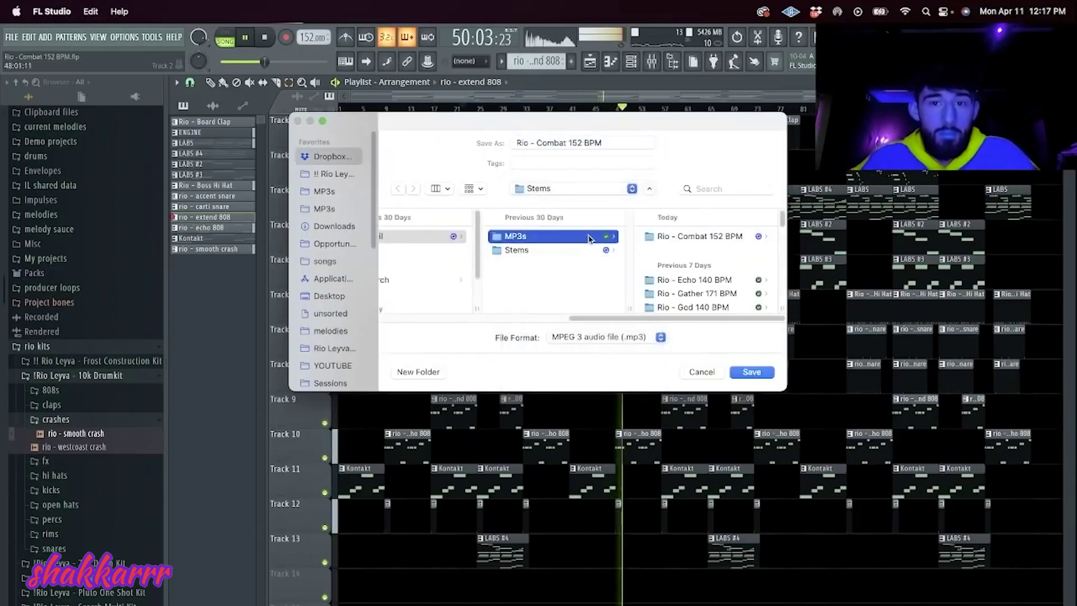
pyautogui.click(749, 372)
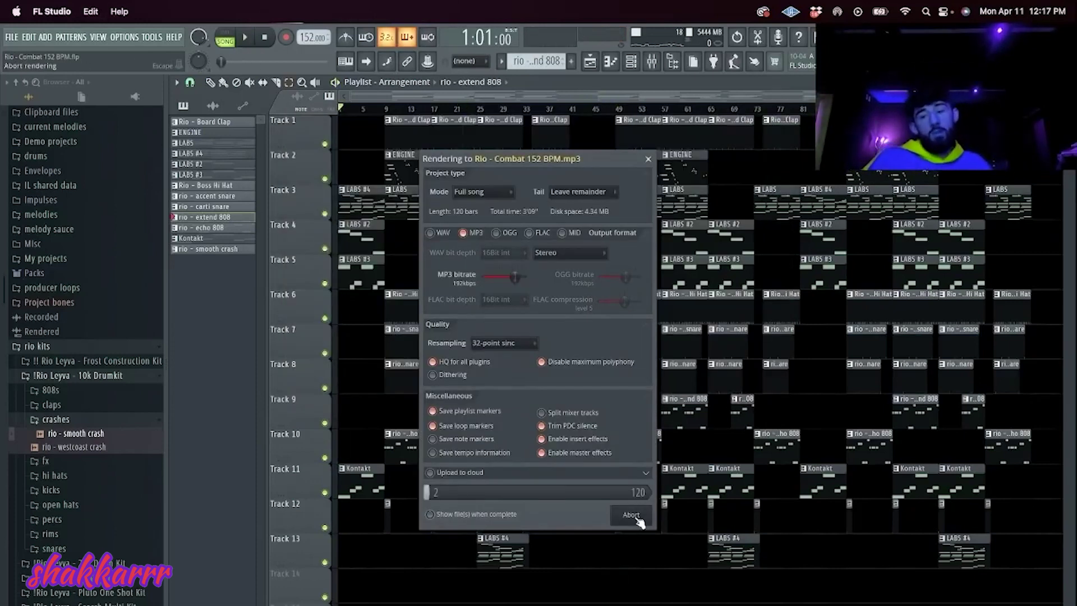
# Step: Switch to Safari and search for 24 x 60 in a new tab
pyautogui.press('super+Tab')
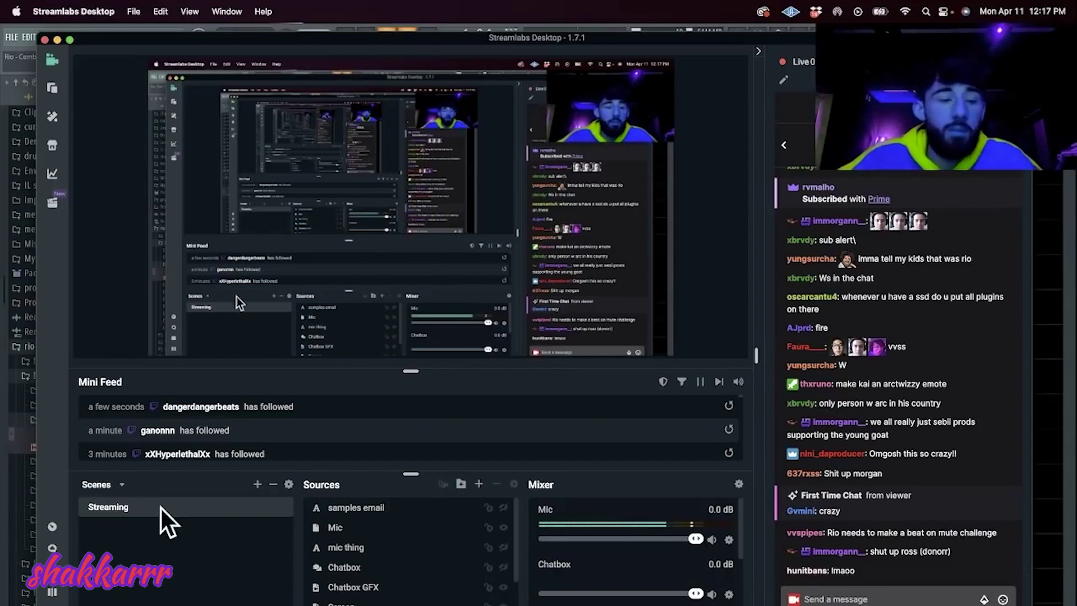
pyautogui.press('super+Tab')
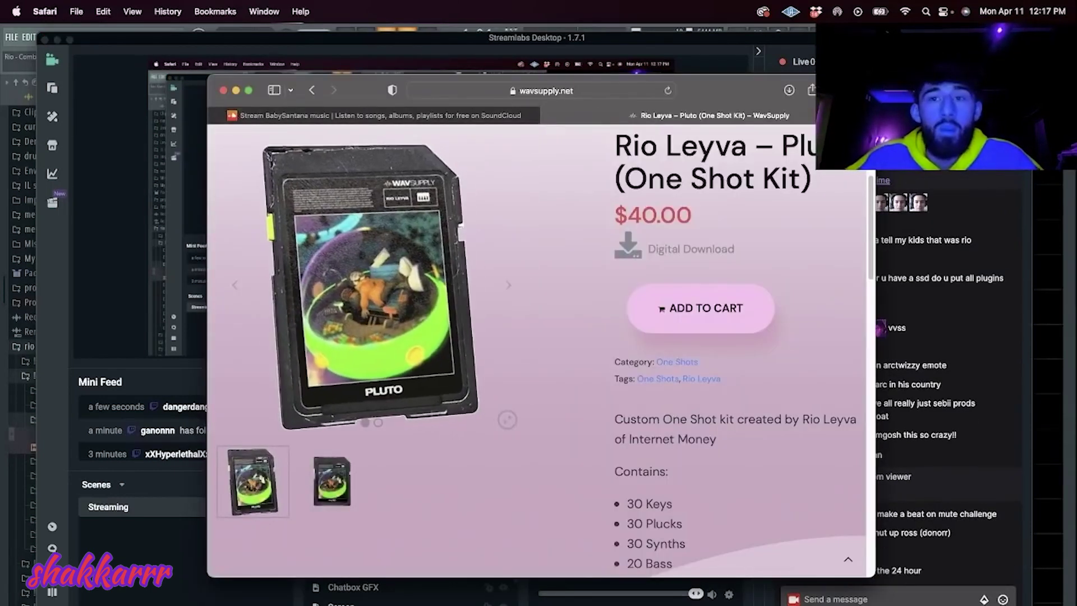
pyautogui.press('super+t')
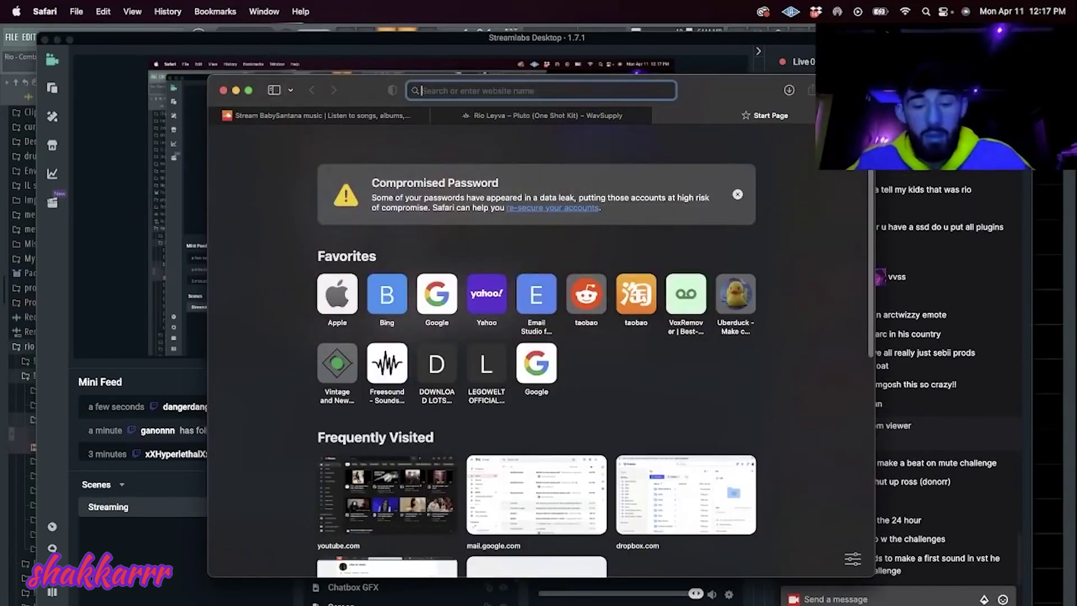
pyautogui.write('24 x 60')
pyautogui.press('Return')
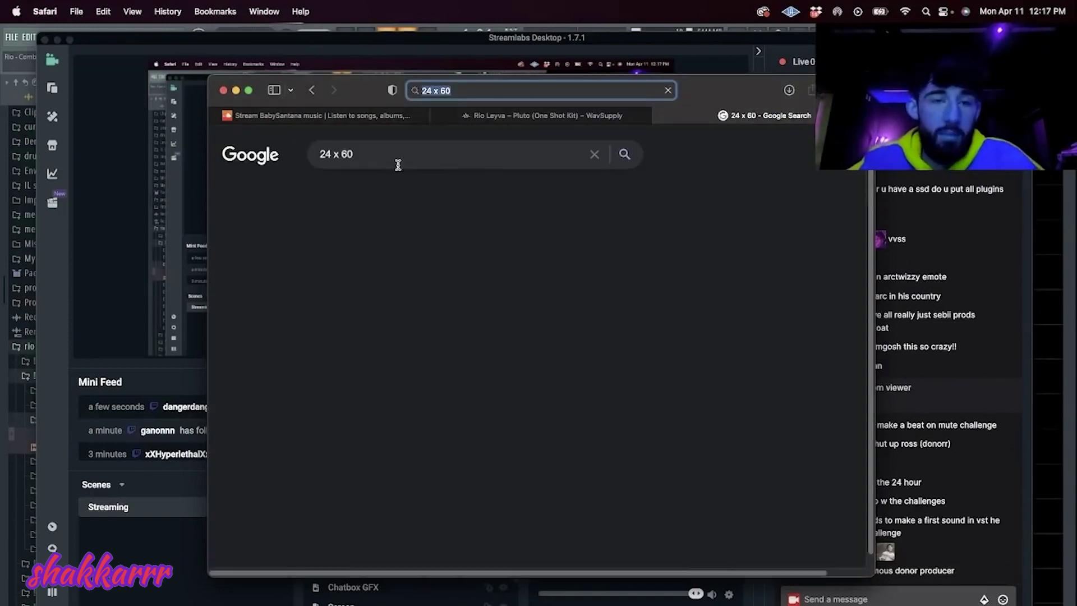
# Step: Replace the Google query with 24 times 60 and run the search
pyautogui.click(371, 153)
pyautogui.press('BackSpace')
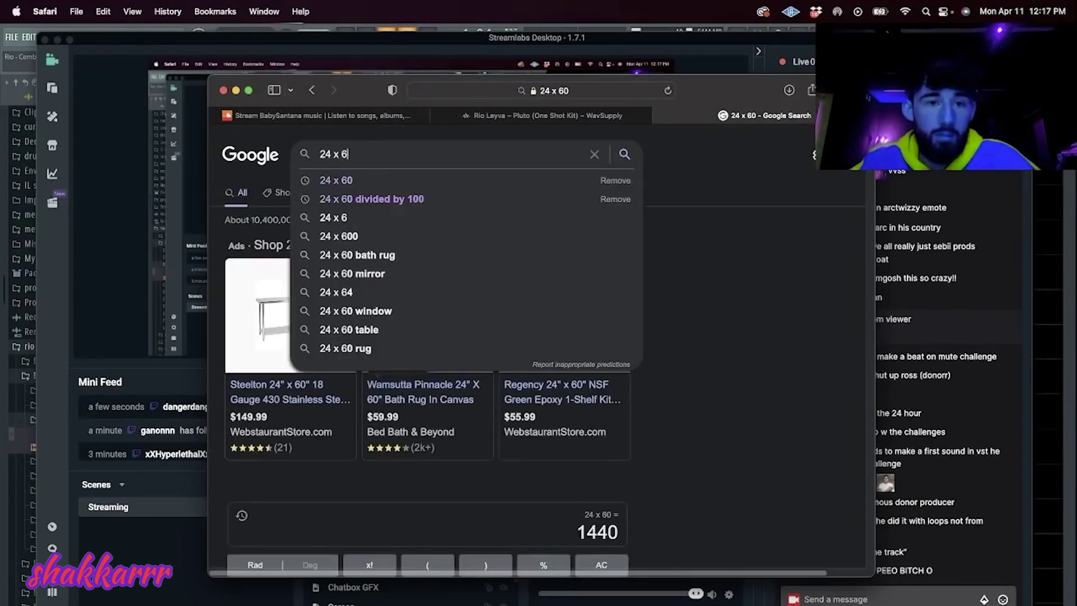
pyautogui.press('BackSpace')
pyautogui.click(667, 316)
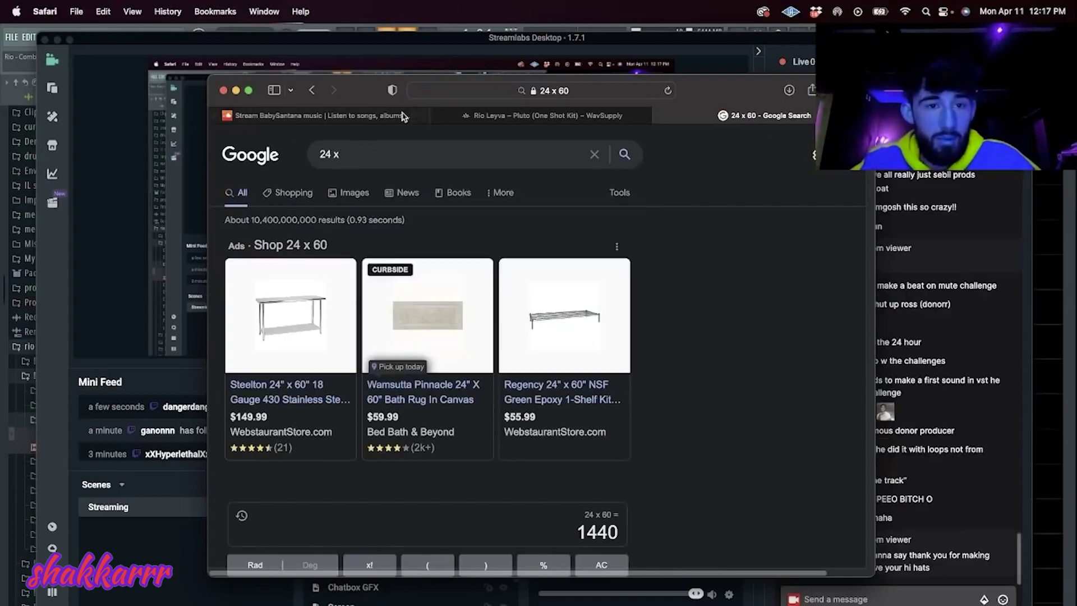
pyautogui.tripleClick(406, 154)
pyautogui.press('BackSpace')
pyautogui.write('24 times 60')
pyautogui.press('Return')
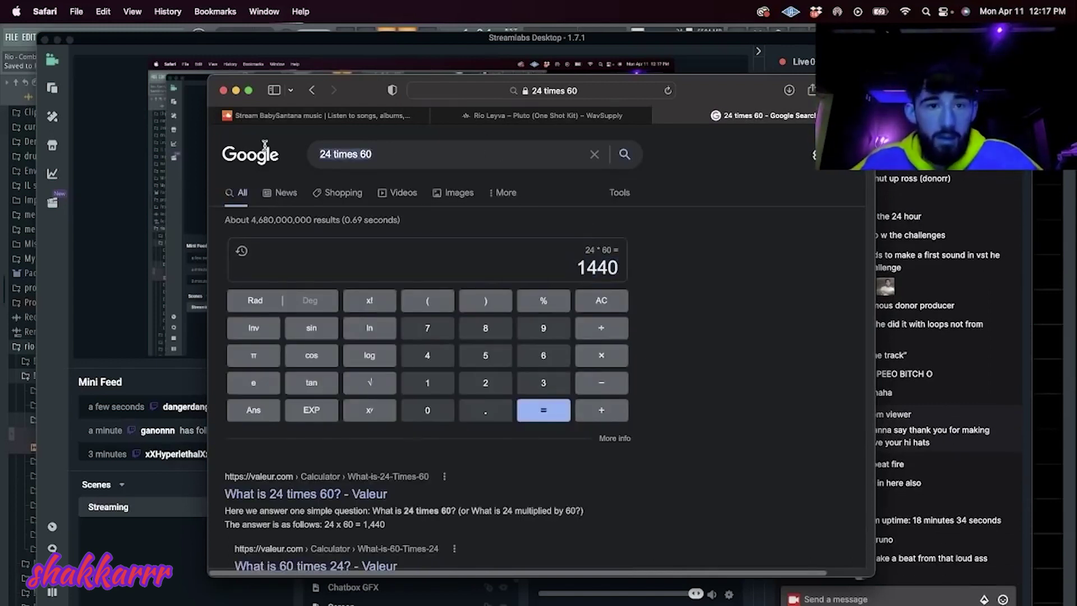
# Step: Search Google for 1440 divided by 20 and switch back to Streamlabs Desktop
pyautogui.write('1440x')
pyautogui.press('BackSpace')
pyautogui.write('divided by')
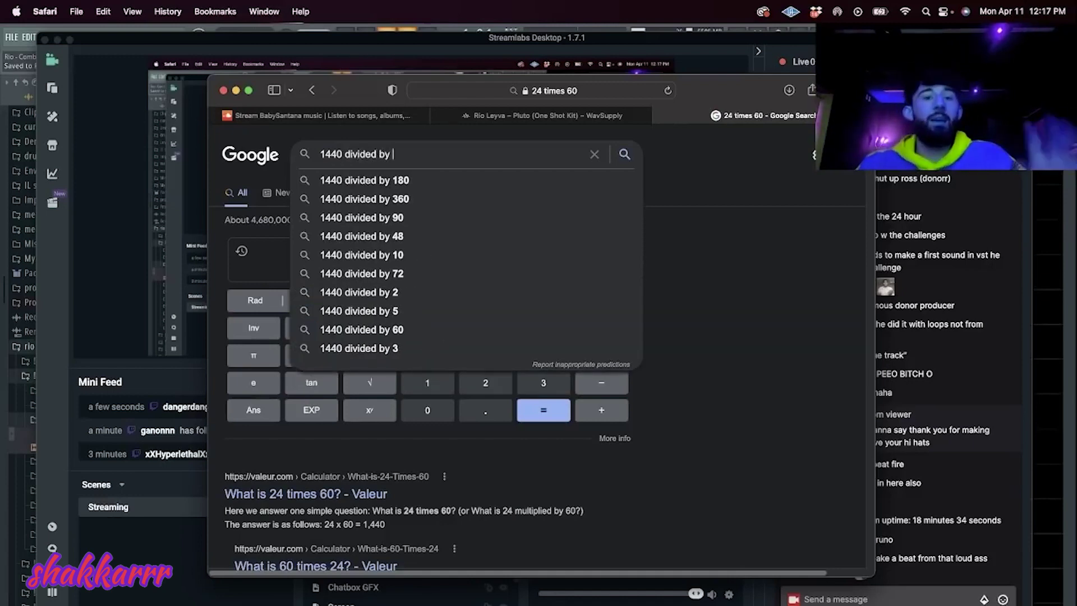
pyautogui.write('0')
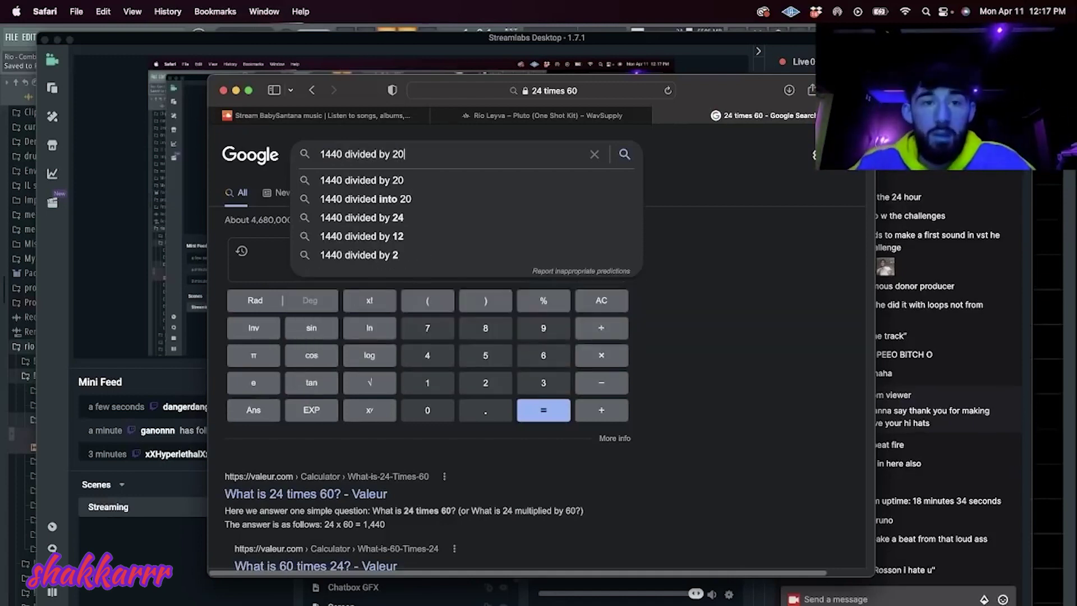
pyautogui.press('Return')
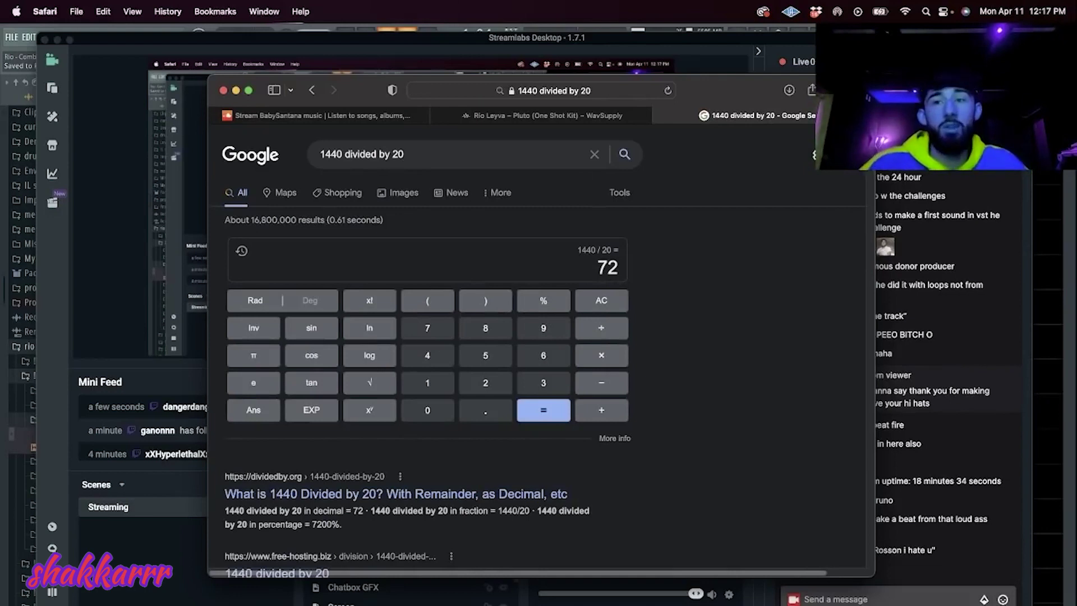
pyautogui.press('super+Tab')
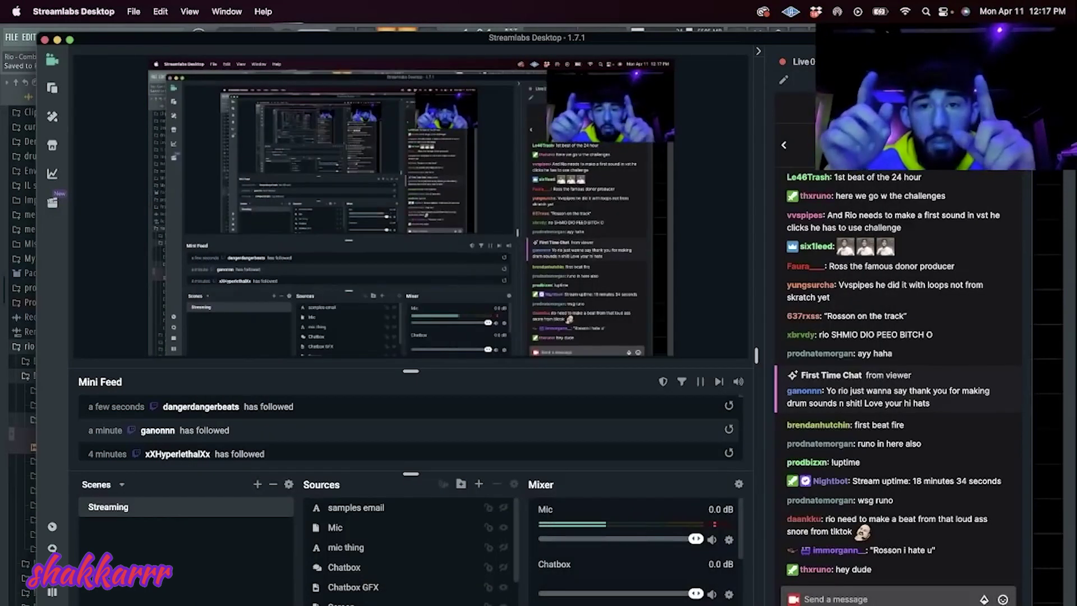